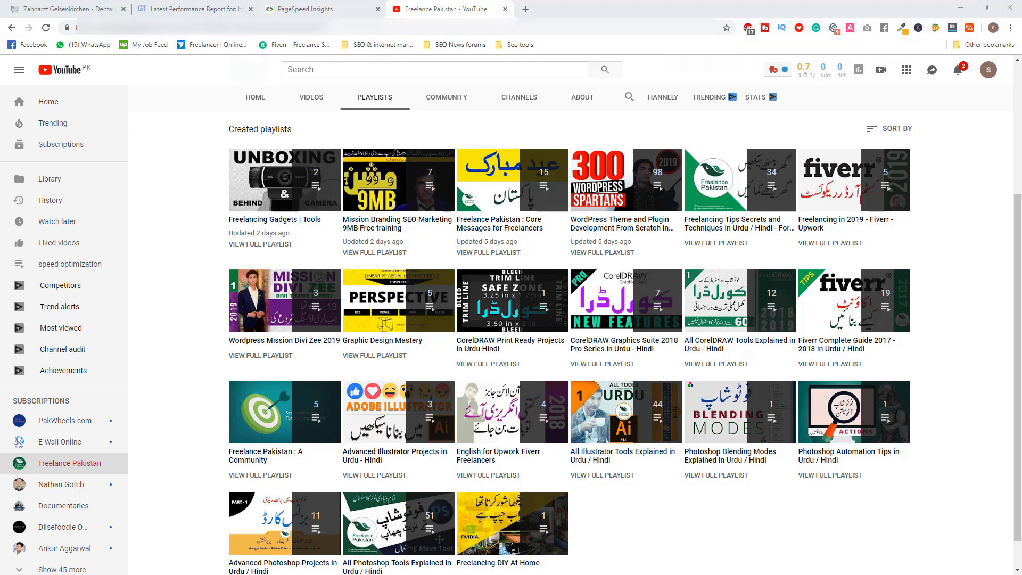
Bring up the Dental Praxisklinik Am Stadtwald homepage and select its URL in the address bar
left_click(67, 10)
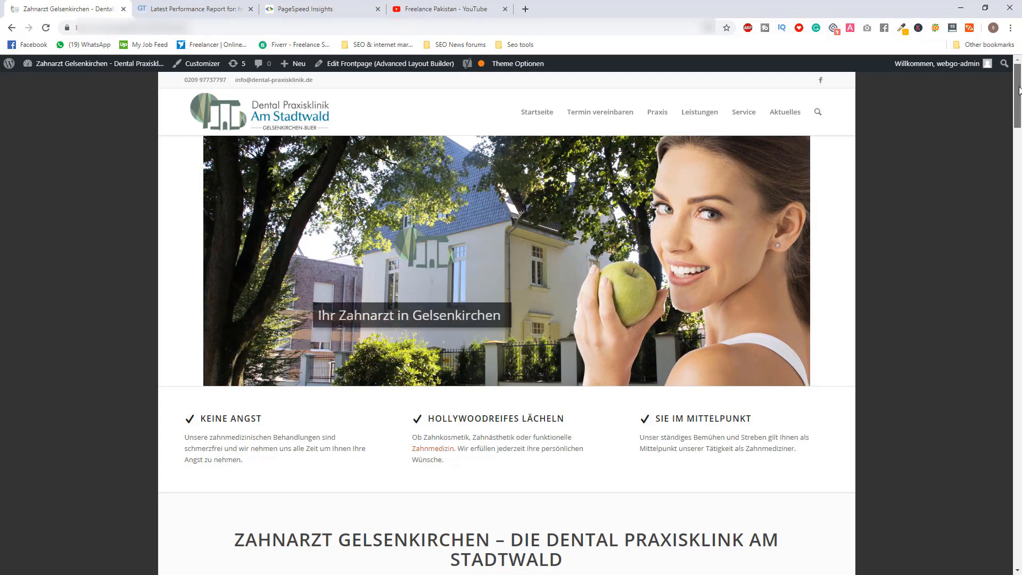
left_click_drag(1018, 91, 1018, 101)
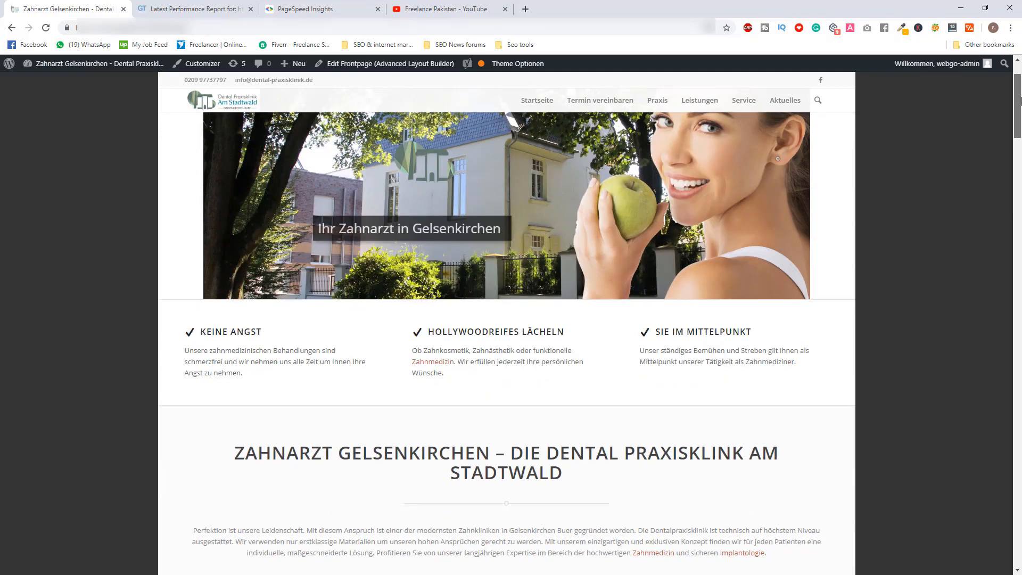
mouse_move(1020, 102)
left_mouse_down()
mouse_move(1020, 91)
mouse_move(1018, 192)
mouse_move(1020, 87)
left_mouse_up()
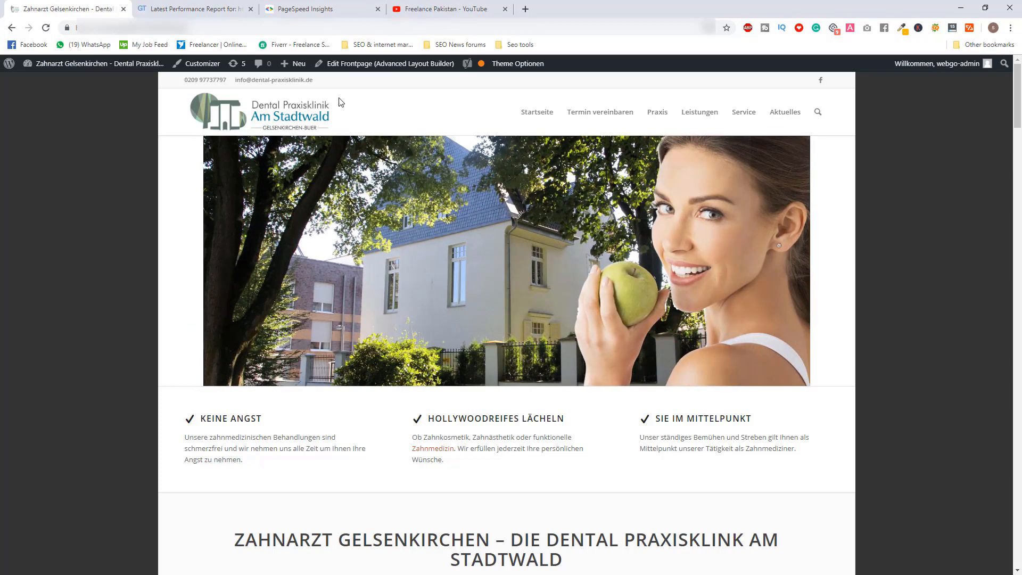
left_click(215, 28)
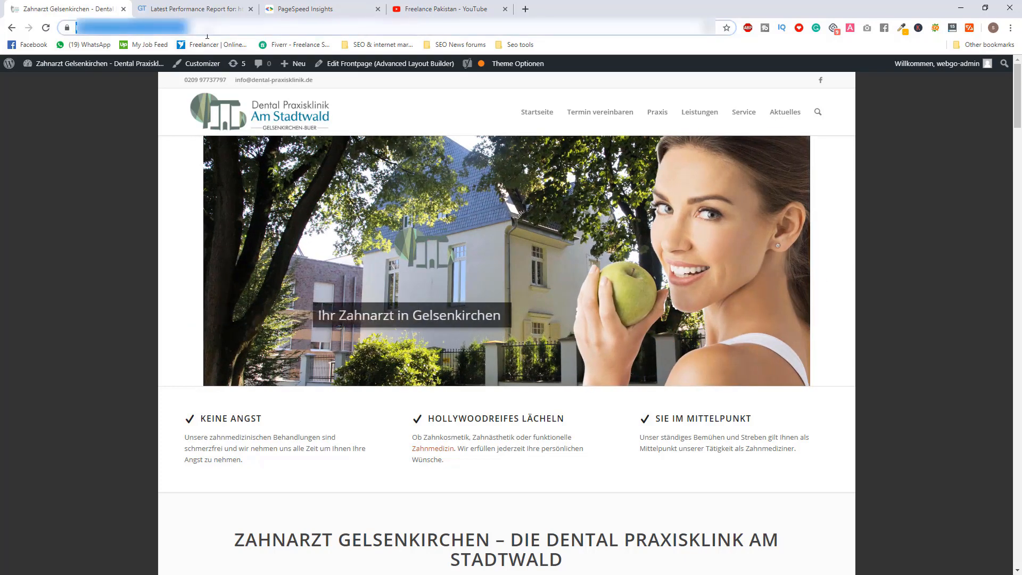
Review the GTmetrix report's PageSpeed D (65%) score, then view PageSpeed Insights' mobile score of 54
left_click(205, 8)
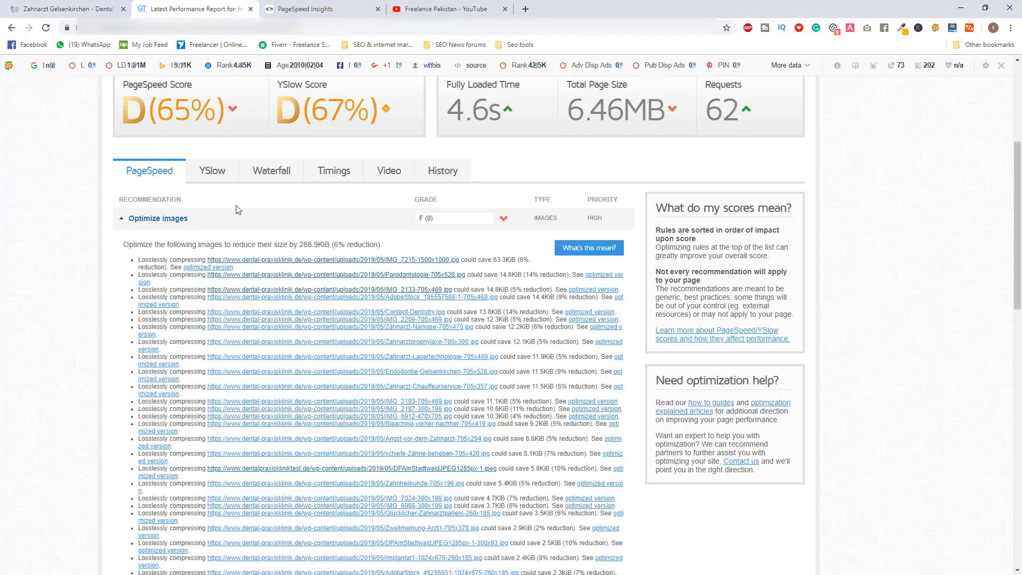
scroll(238, 209, "up", 5)
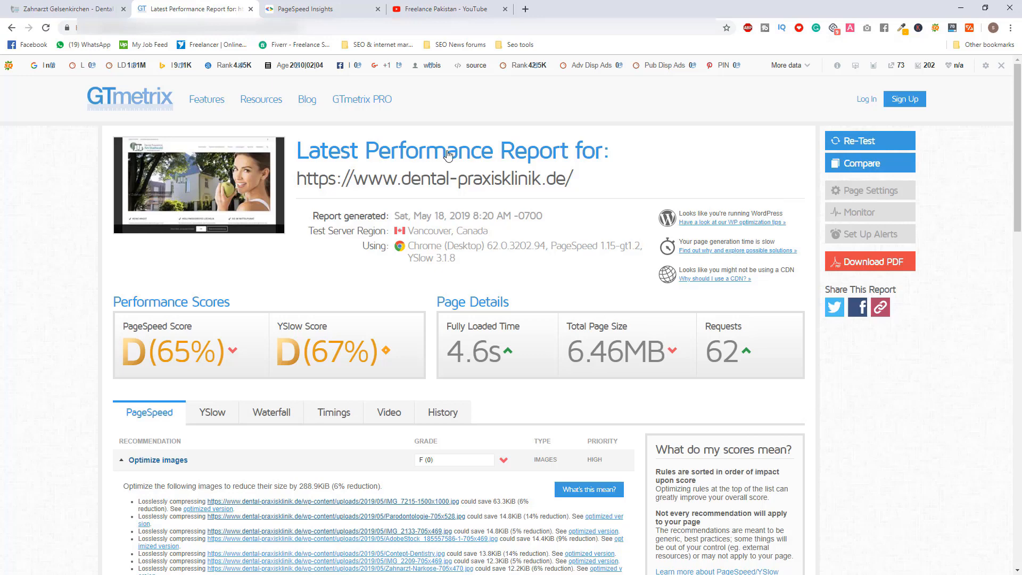
left_click(327, 6)
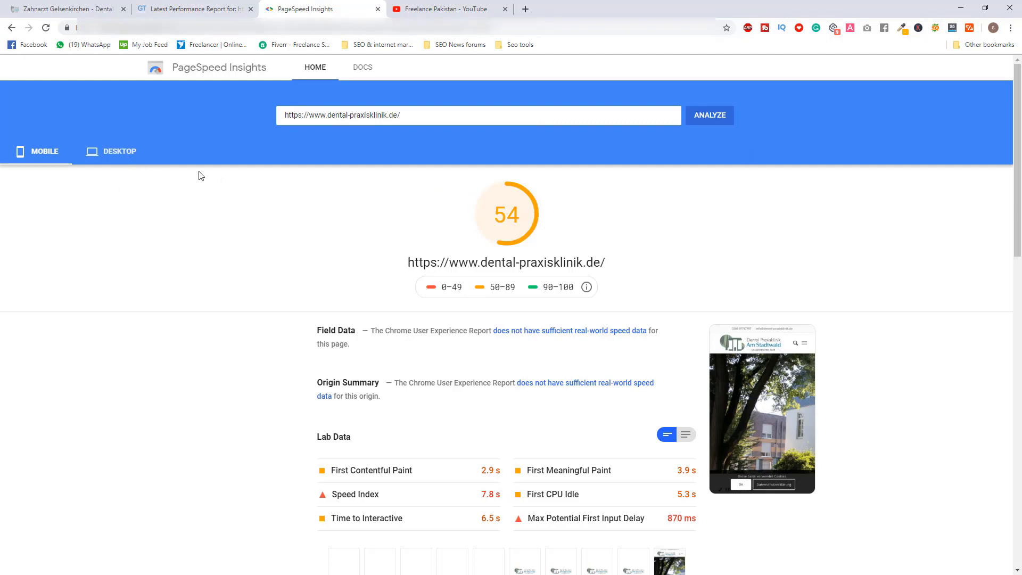
Compare the PageSpeed Insights desktop score of 79 with mobile 54, then return to GTmetrix
left_click(127, 153)
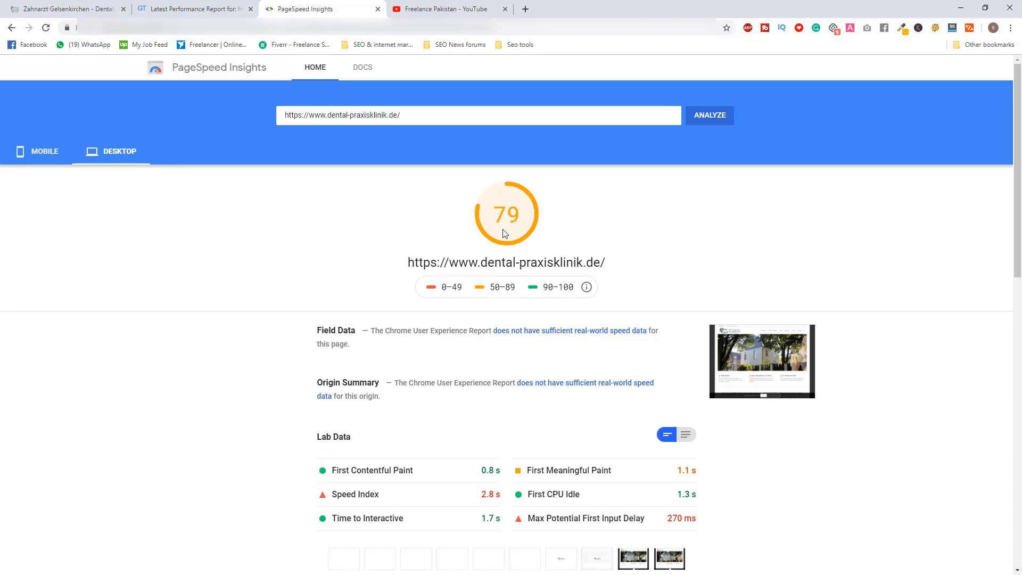
left_click(64, 151)
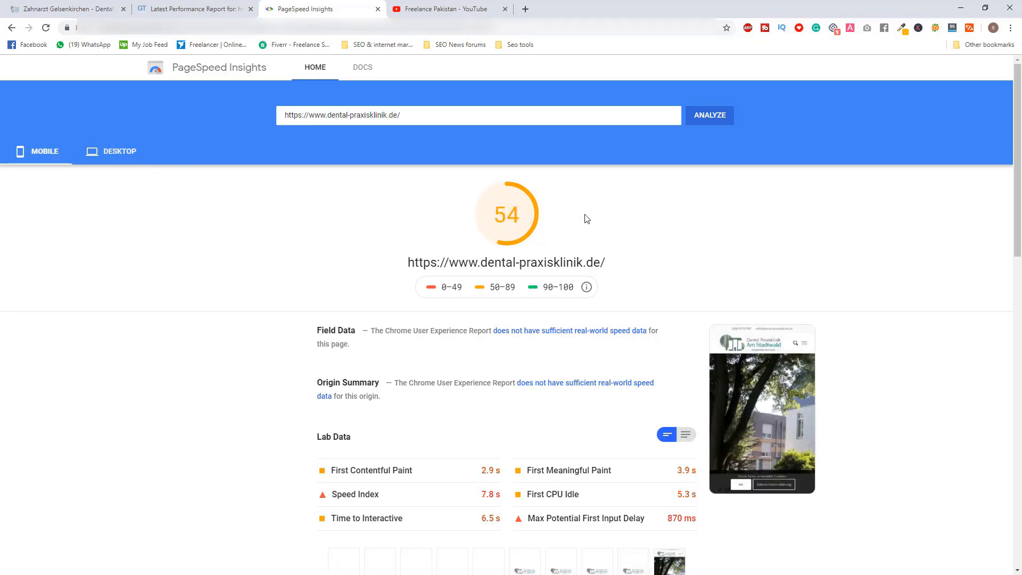
left_click(189, 5)
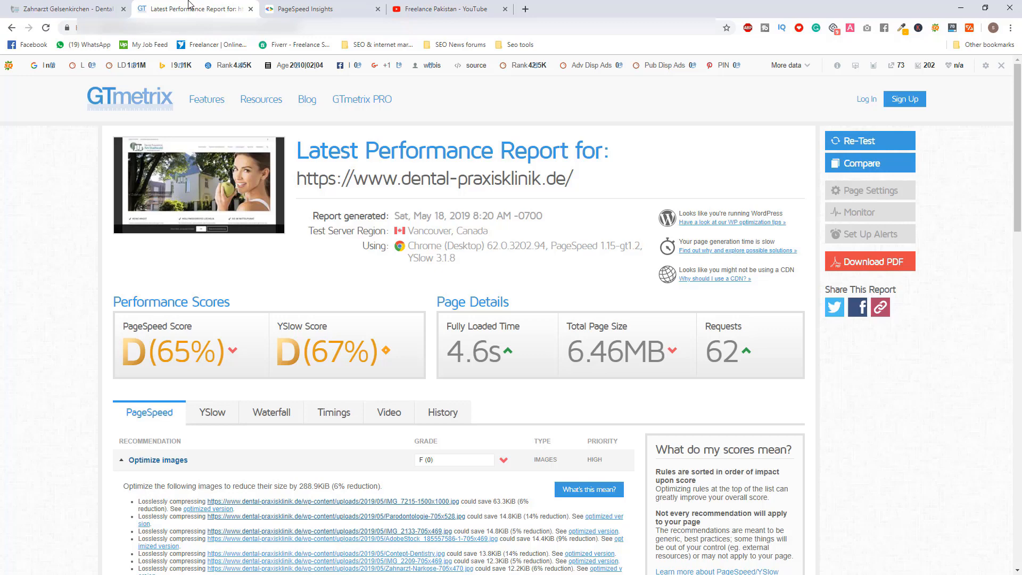
Reorder the tabs with GTmetrix first and PageSpeed Insights second, then return to the clinic site
left_click_drag(177, 6, 49, 3)
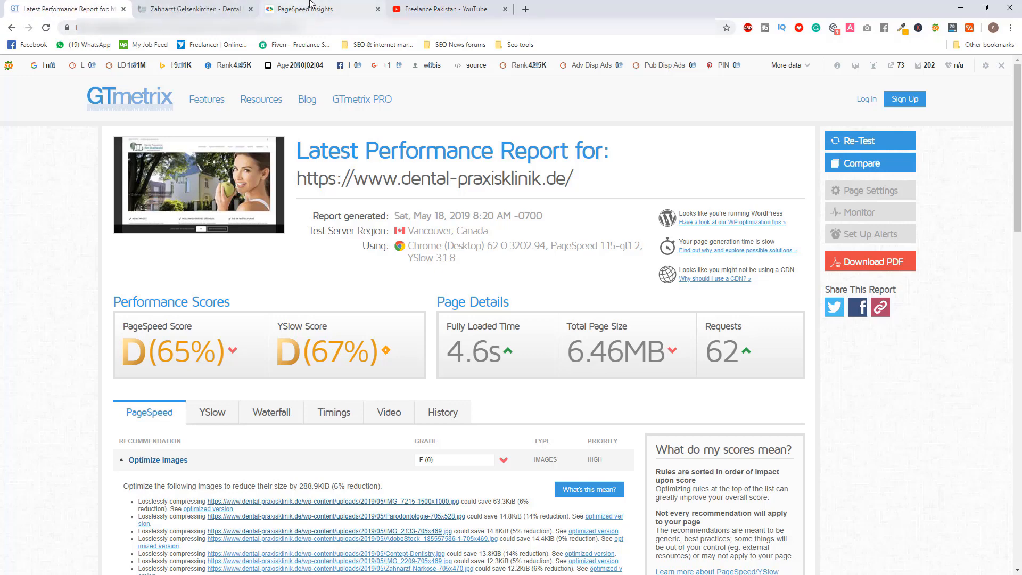
left_click_drag(311, 3, 226, 11)
left_click(299, 4)
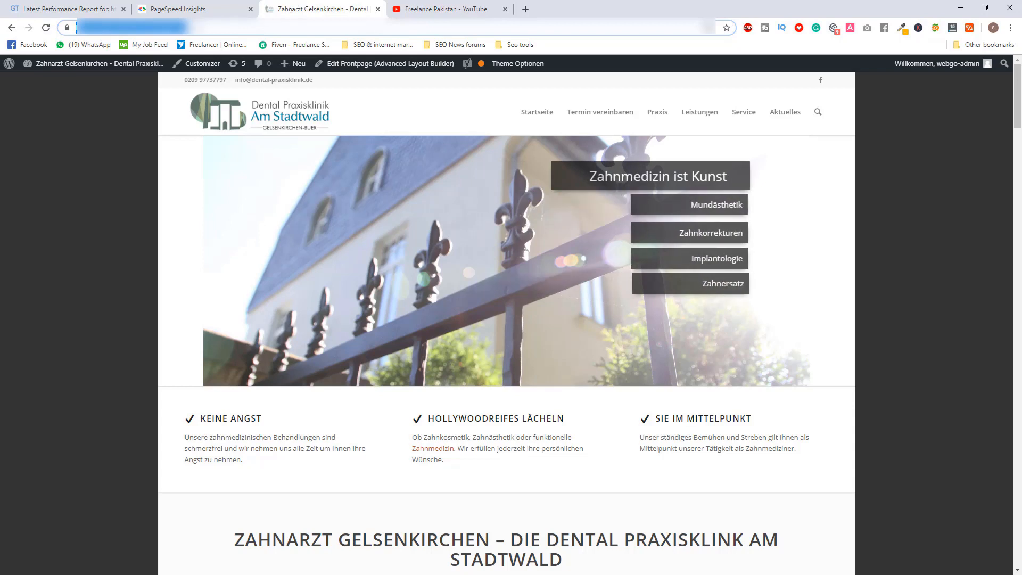
Open the site's WordPress dashboard in a new tab from the admin bar
mouse_move(127, 64)
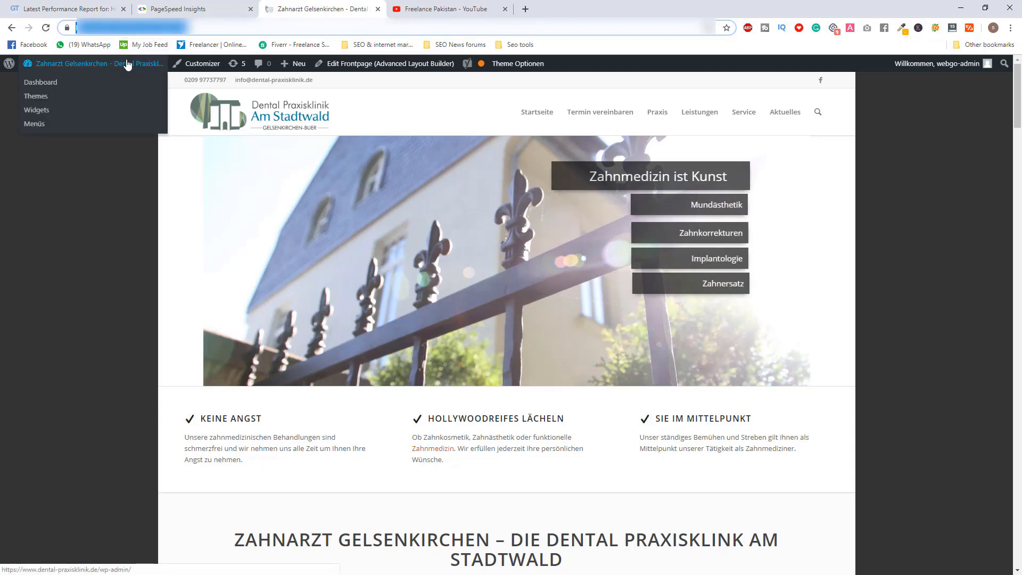
middle_click(79, 82)
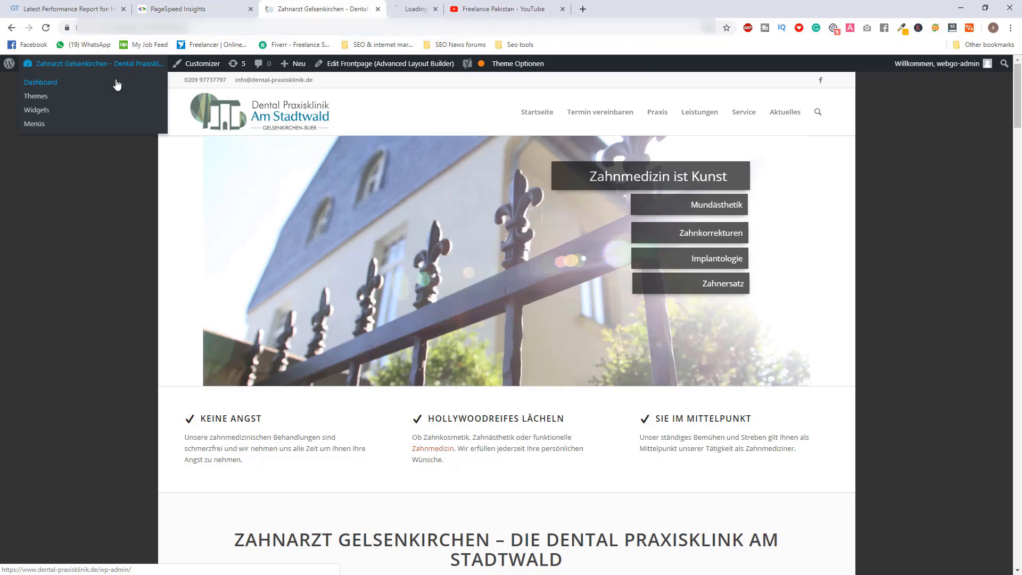
left_click(468, 5)
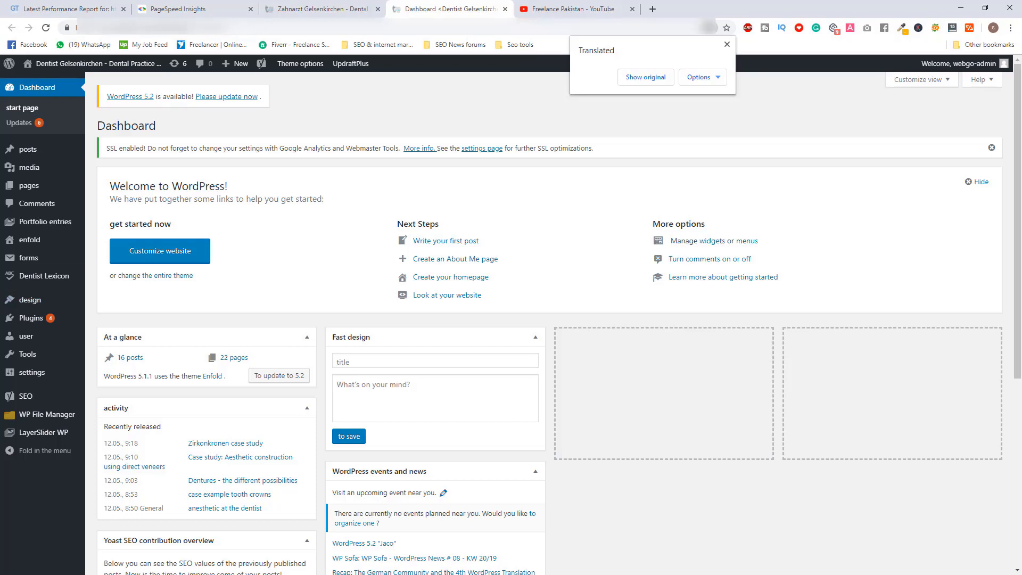
Go to Design > Themes, where Enfold is the active theme
mouse_move(31, 367)
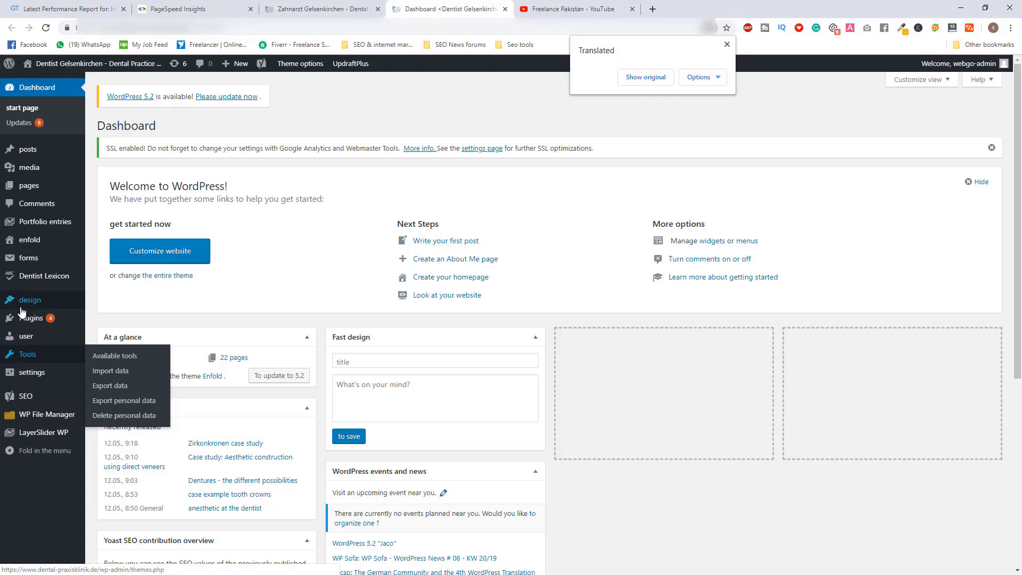
mouse_move(24, 311)
left_click(123, 309)
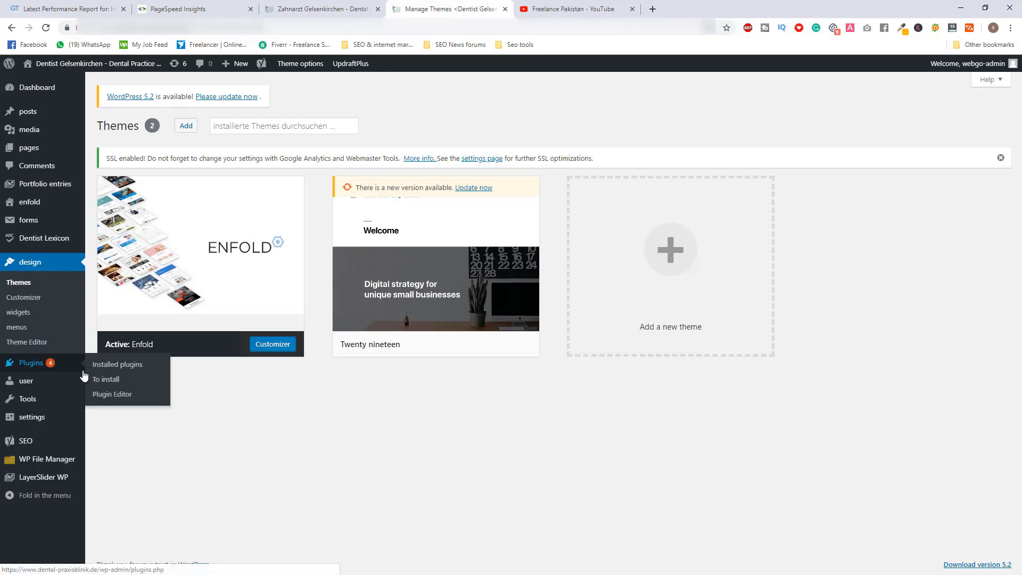
Review the 12 installed plugins, then go back to the GTmetrix report
left_click(120, 368)
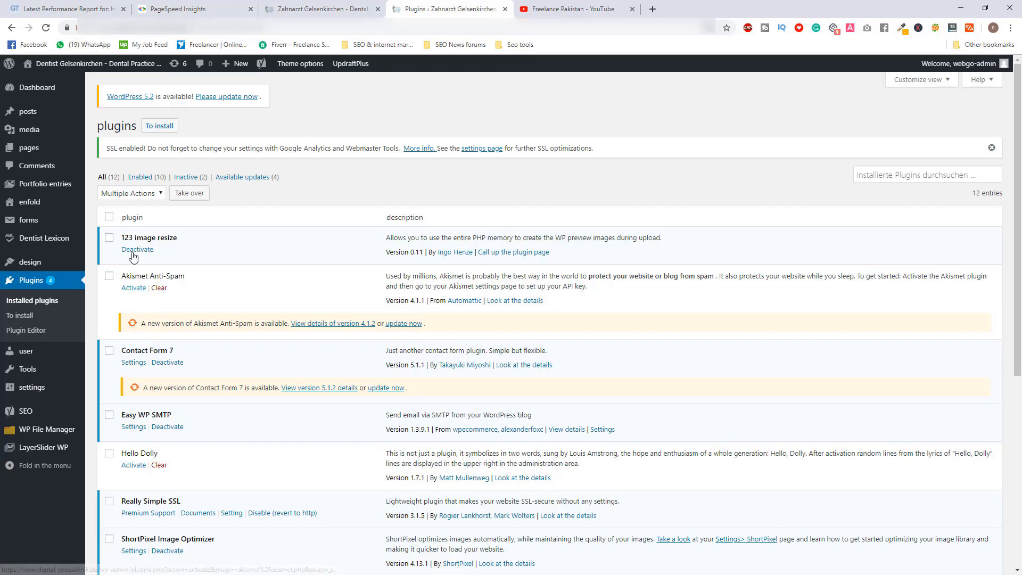
left_click(97, 7)
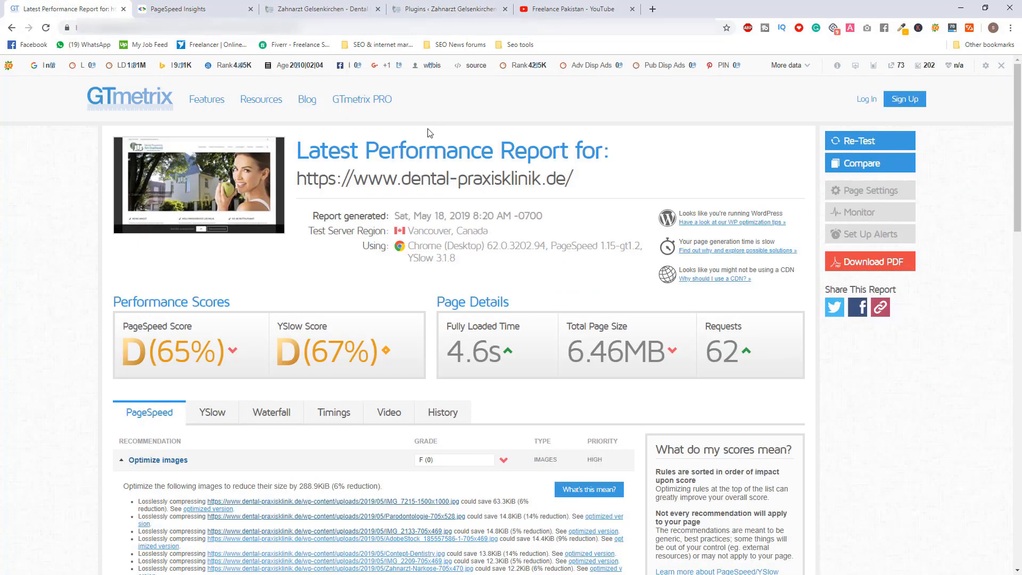
Browse the Optimize images recommendations and open IMG_7215-1500x1000.jpg in a new tab
left_click_drag(1015, 95, 1015, 105)
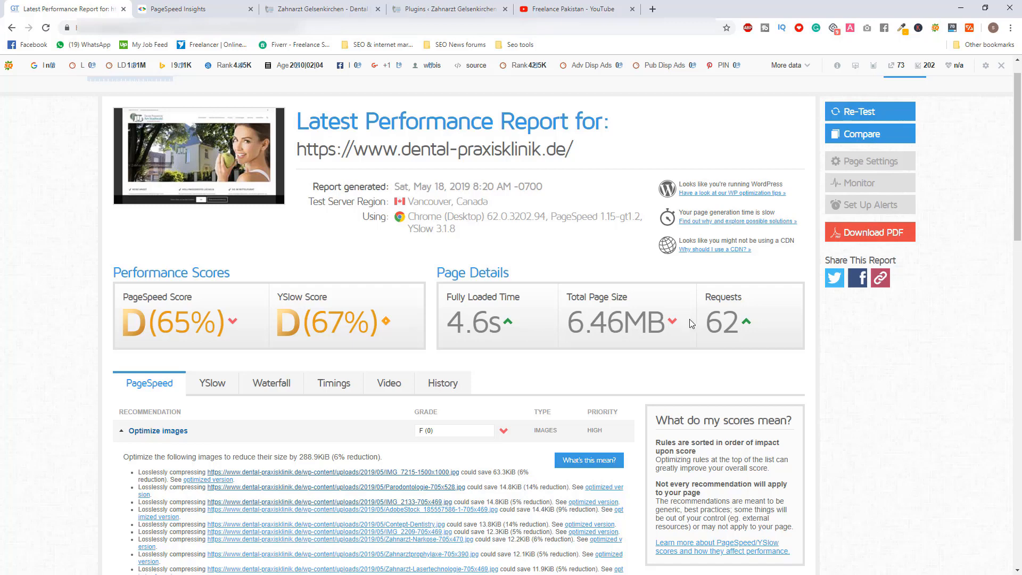
left_click_drag(1018, 172, 1017, 183)
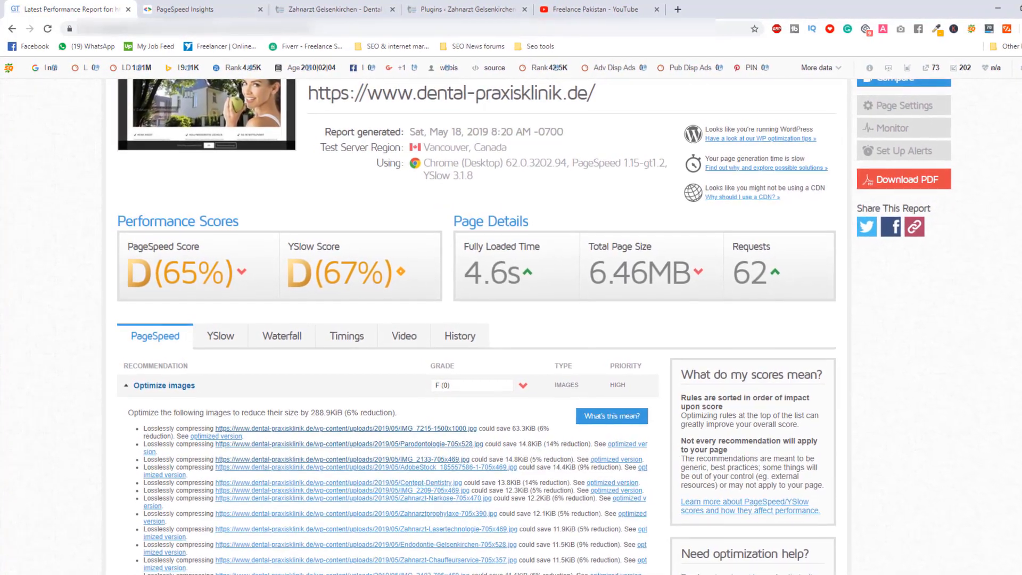
scroll(203, 281, "down", 2)
left_click(204, 280)
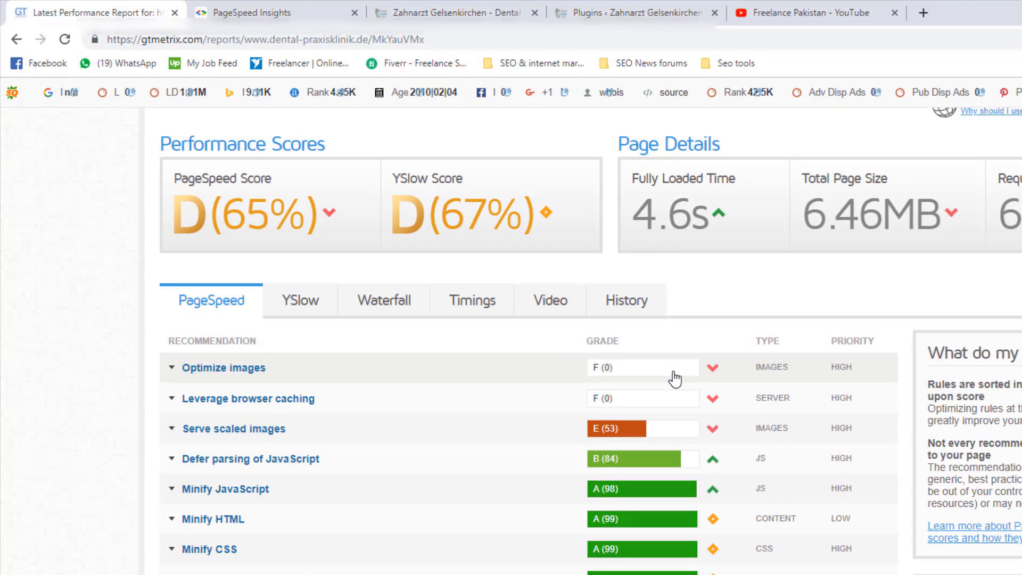
left_click(409, 375)
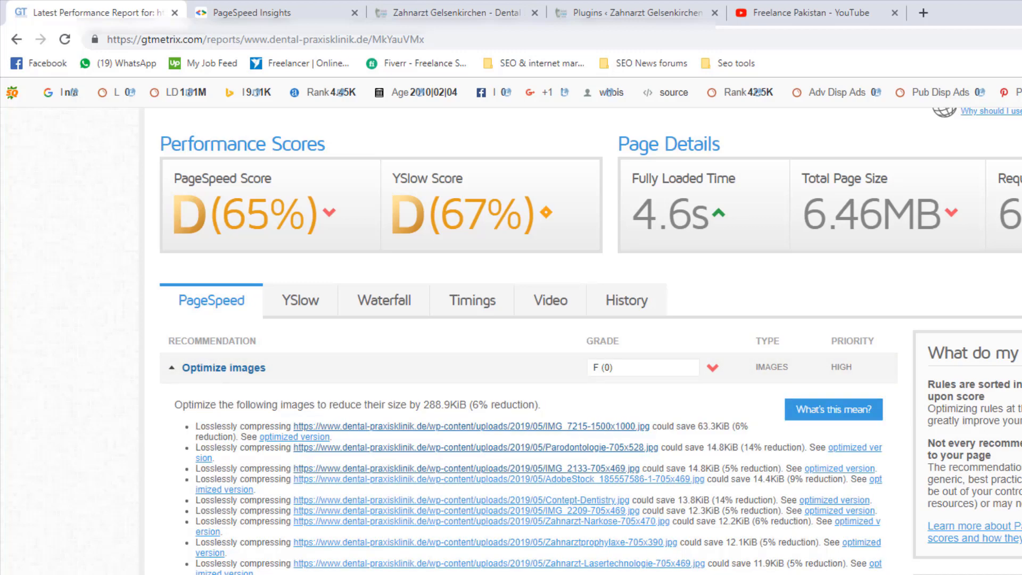
scroll(511, 340, "down", 5)
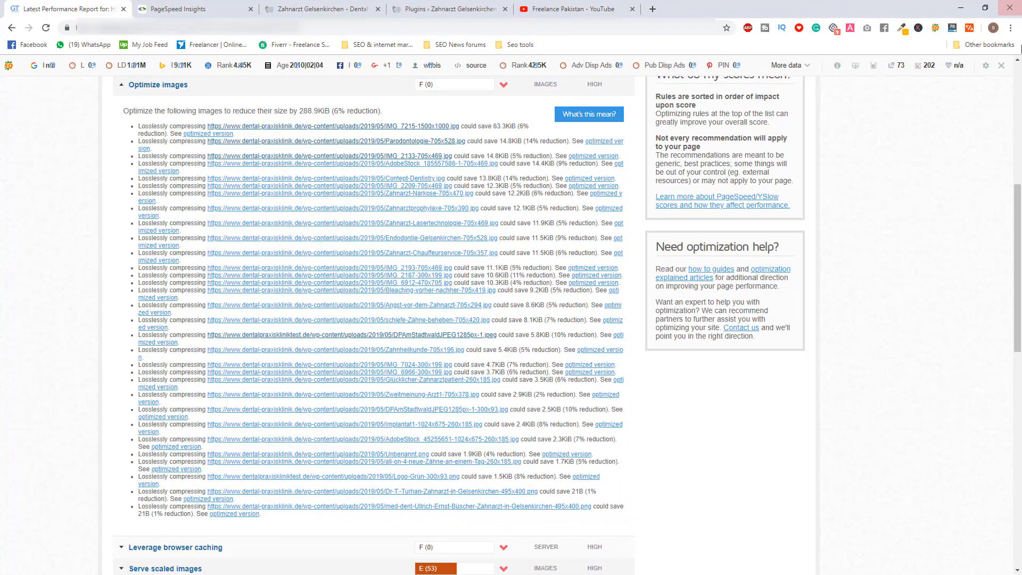
middle_click(326, 125)
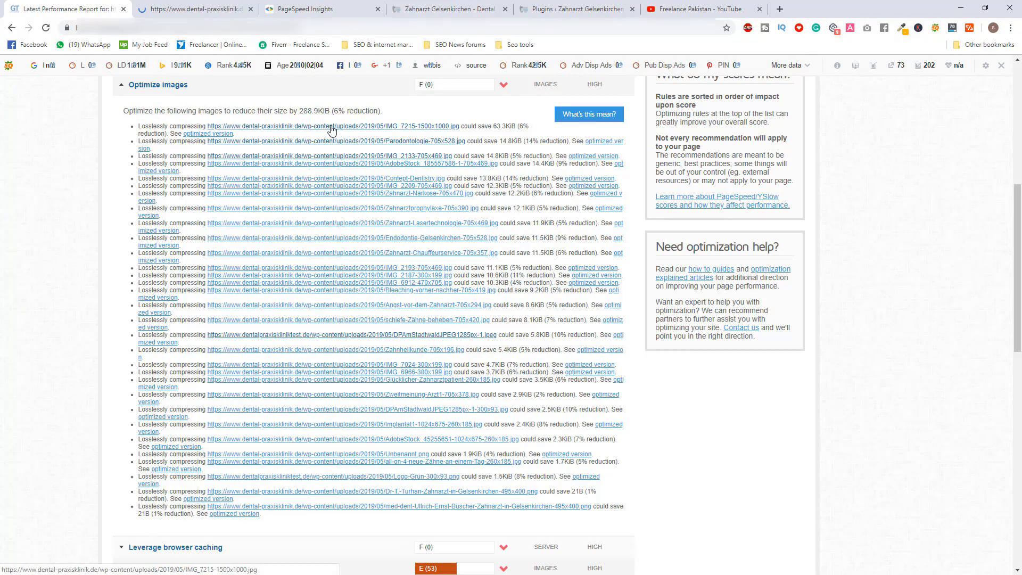
View the IMG_7215 image and select its file name in the address bar
left_click(208, 4)
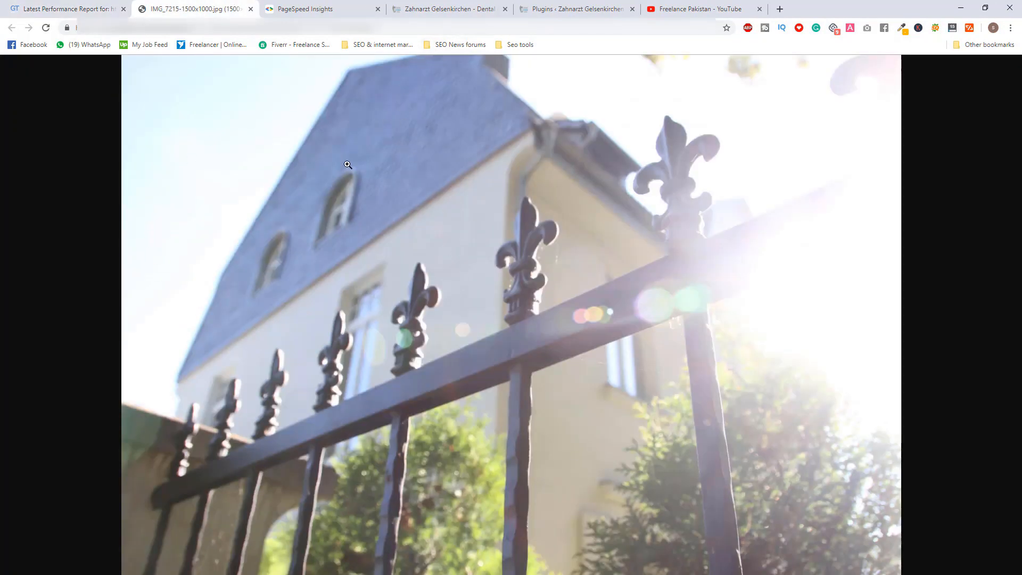
left_click(431, 7)
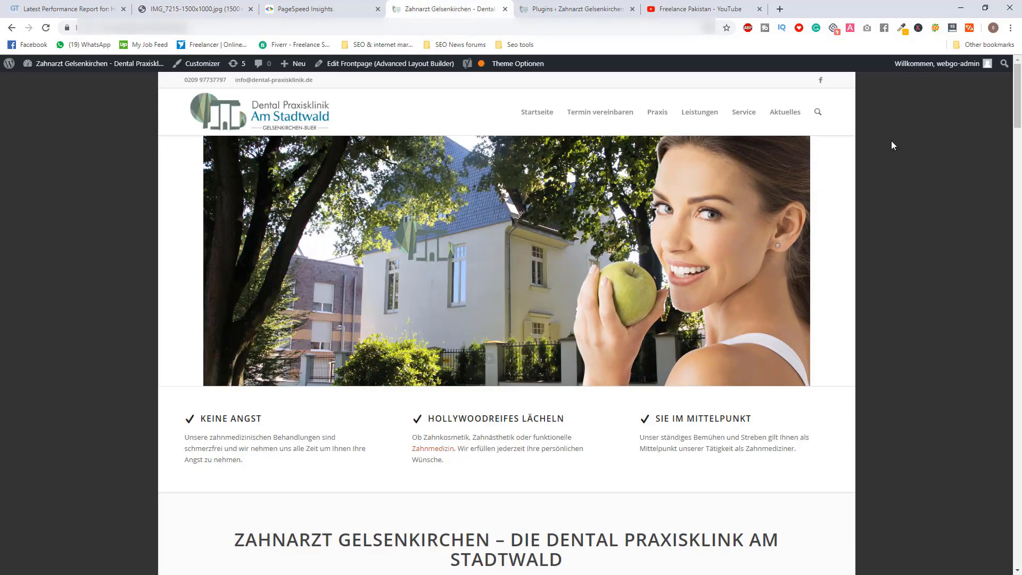
left_click(770, 260)
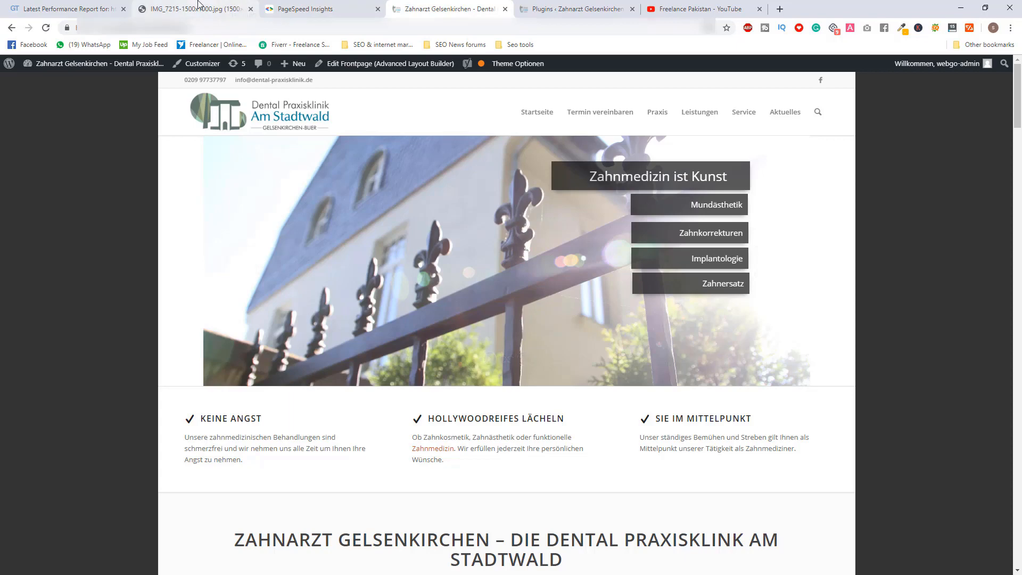
left_click(242, 6)
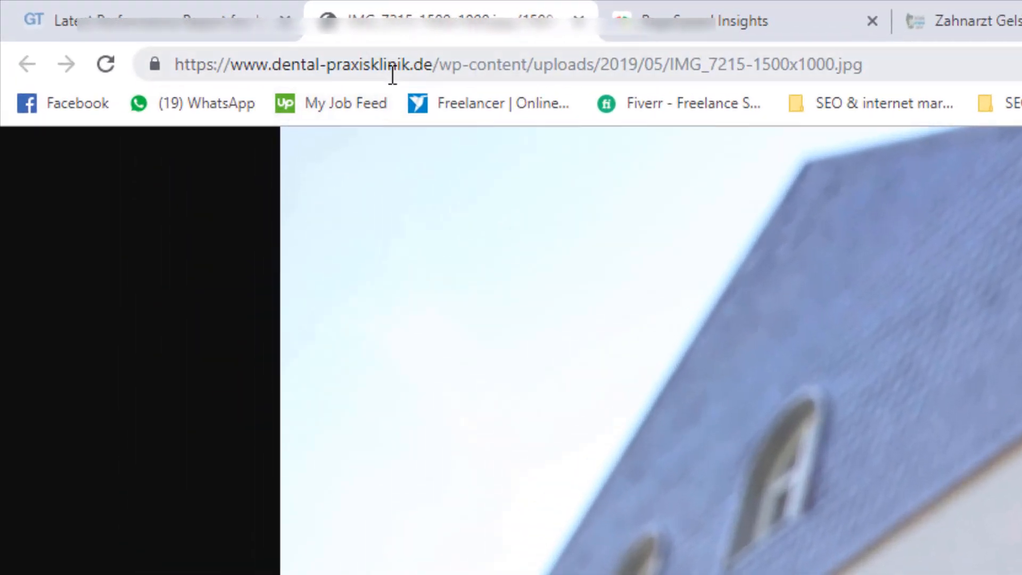
left_click(400, 63)
left_click(406, 63)
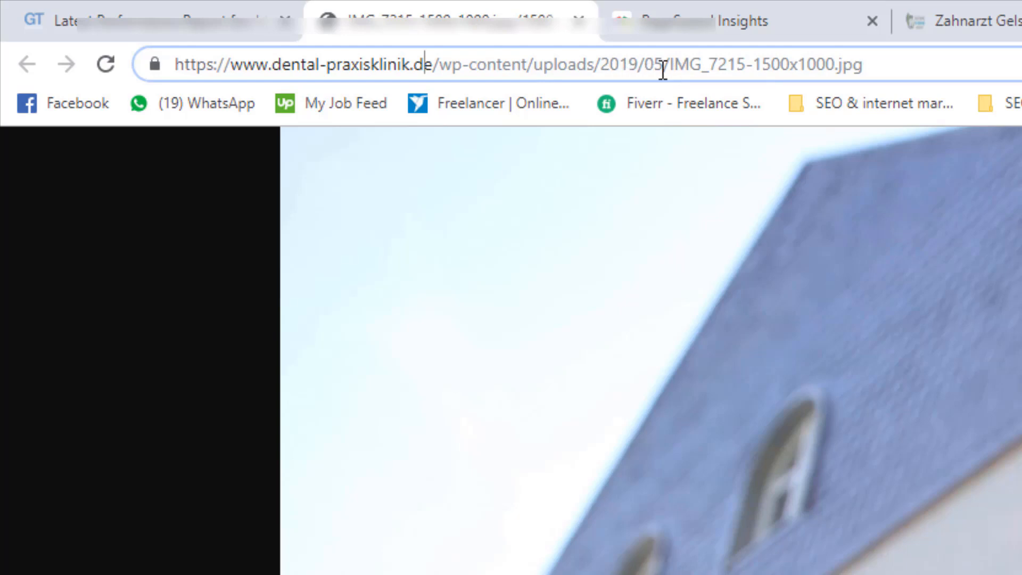
left_click_drag(860, 67, 668, 51)
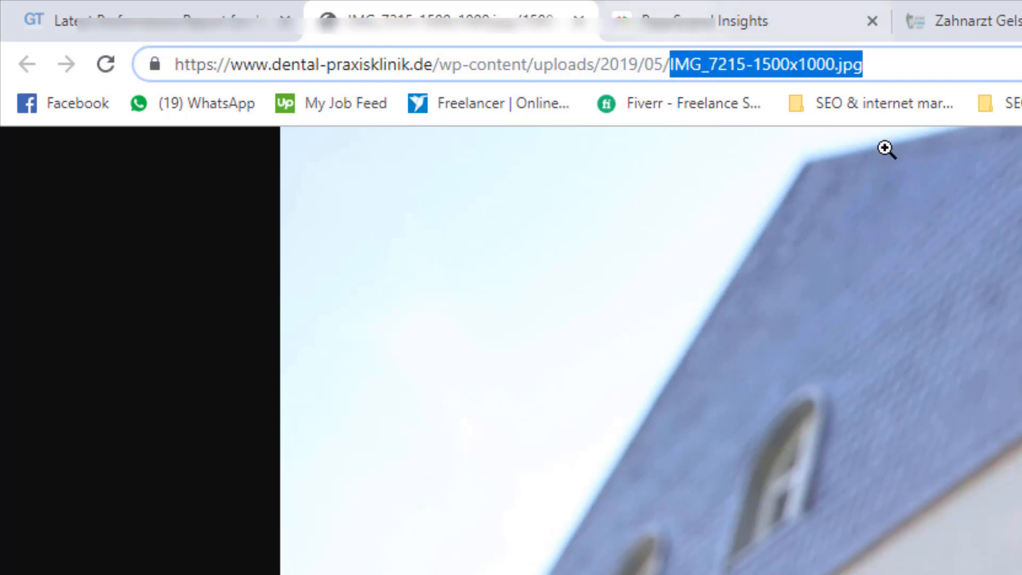
Move through the tabs to WordPress's Installed Plugins page
left_click(165, 10)
left_click(1015, 8)
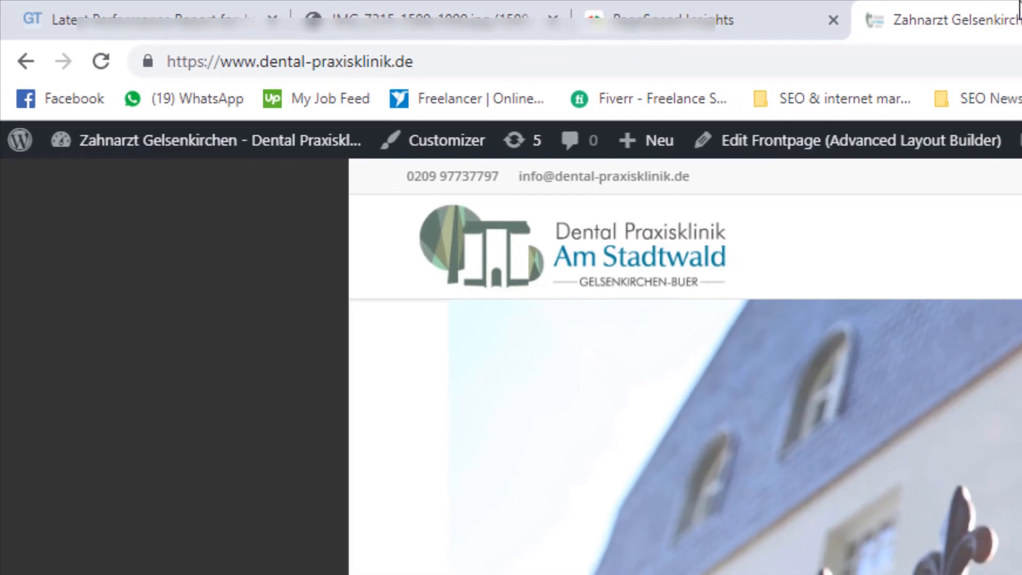
left_click(986, 4)
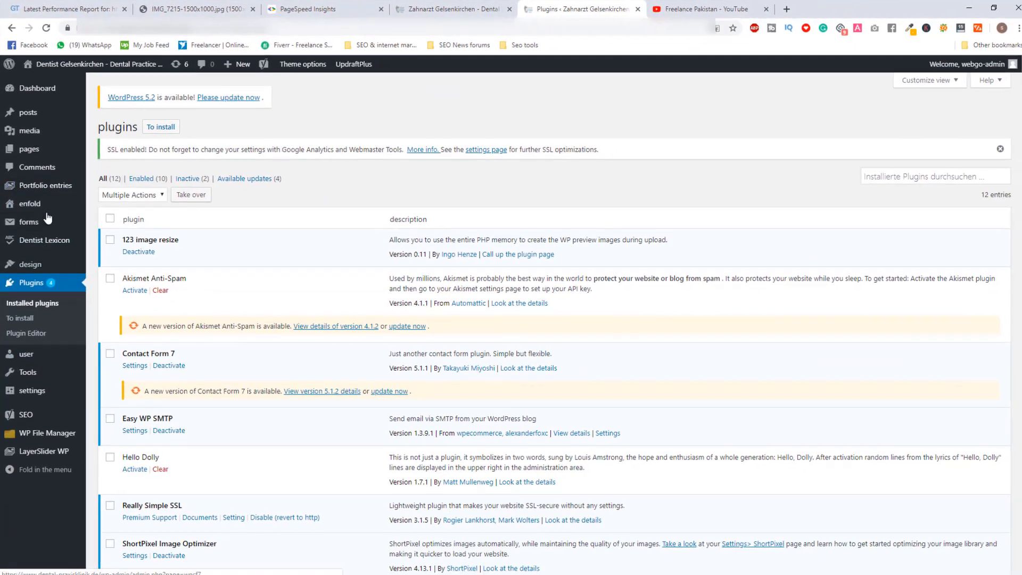
Search Add Plugins for 'file manager', then open WP File Manager from the sidebar
left_click(32, 318)
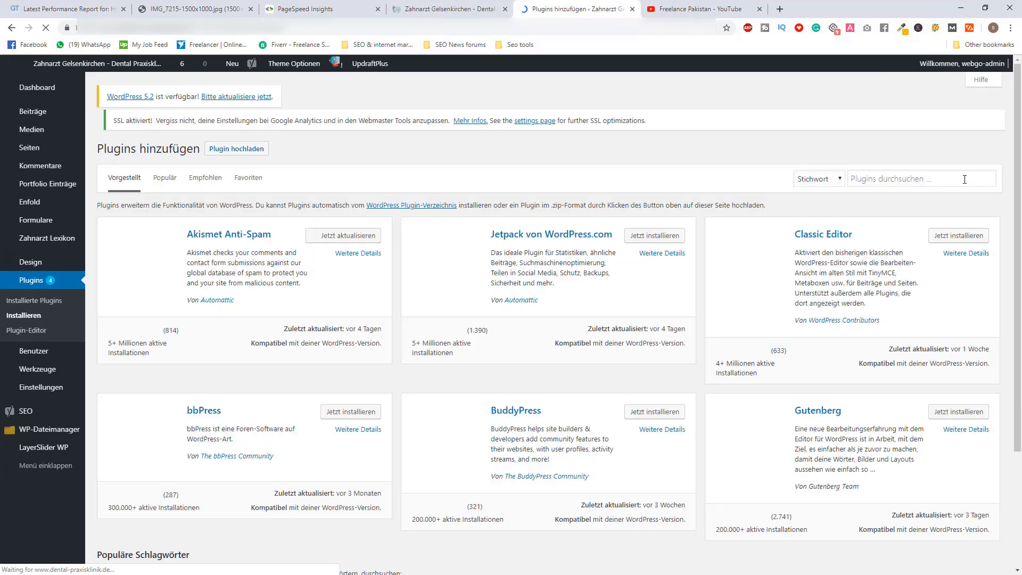
left_click(964, 181)
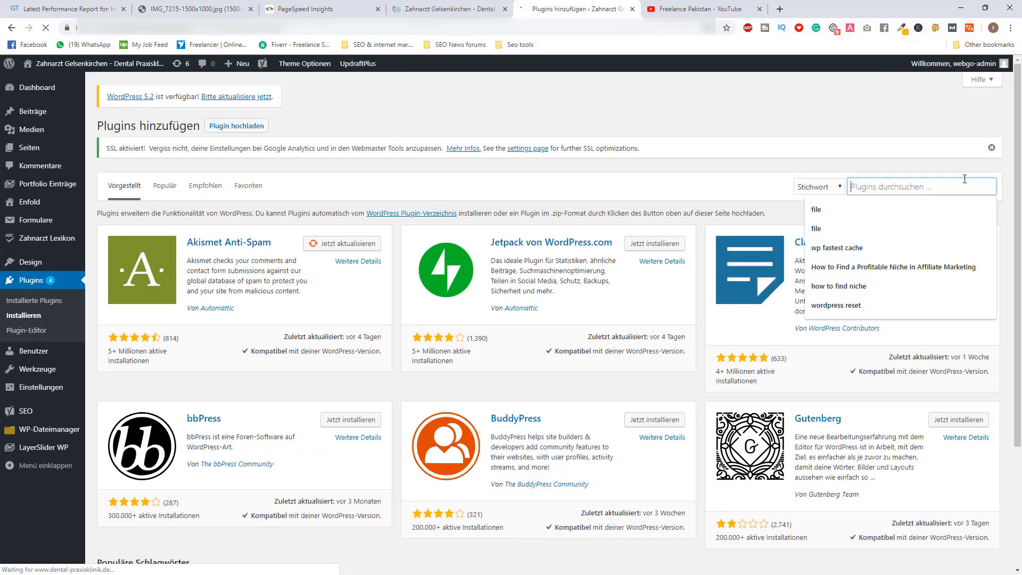
type("file mana")
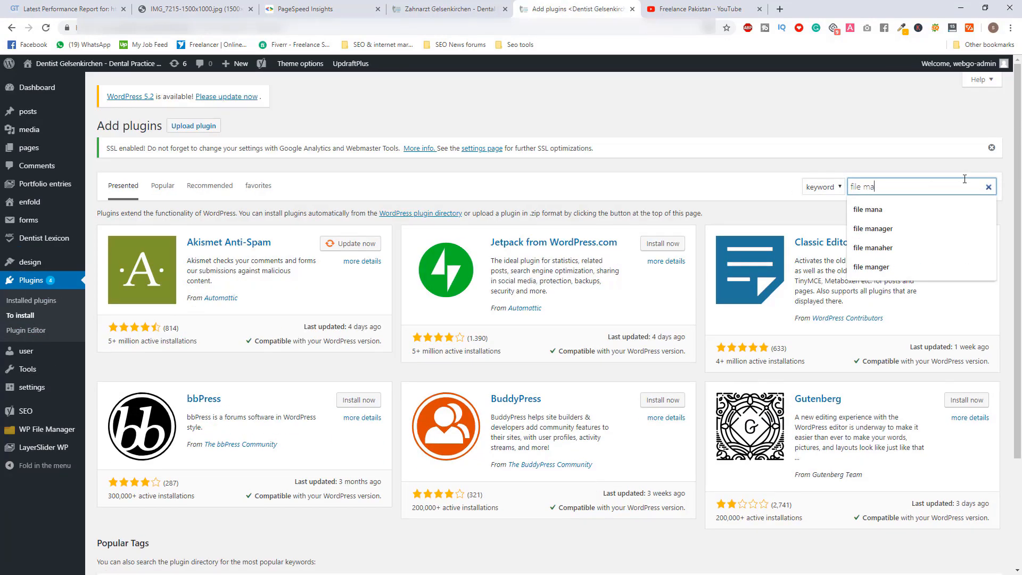
type("ger")
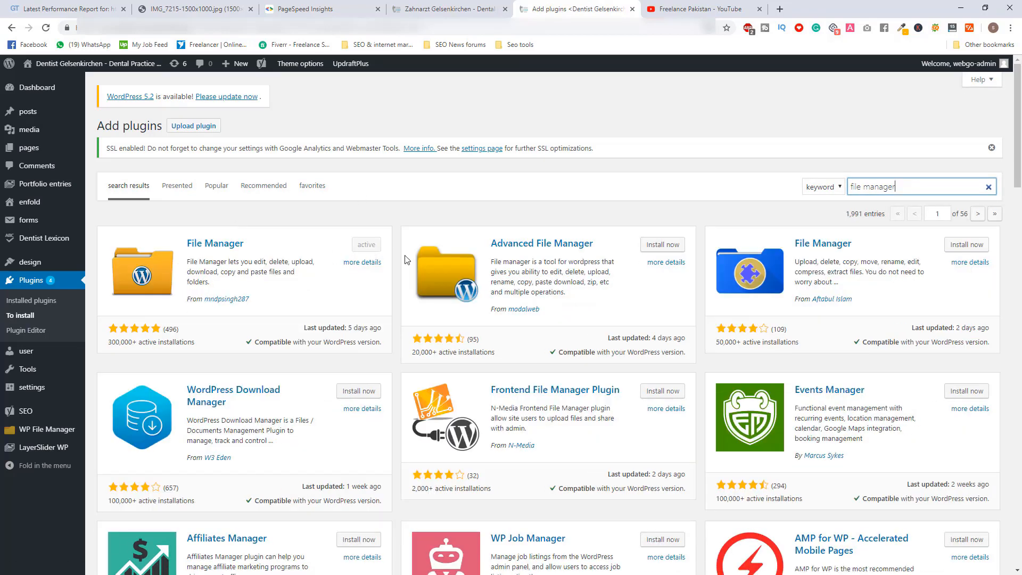
mouse_move(18, 427)
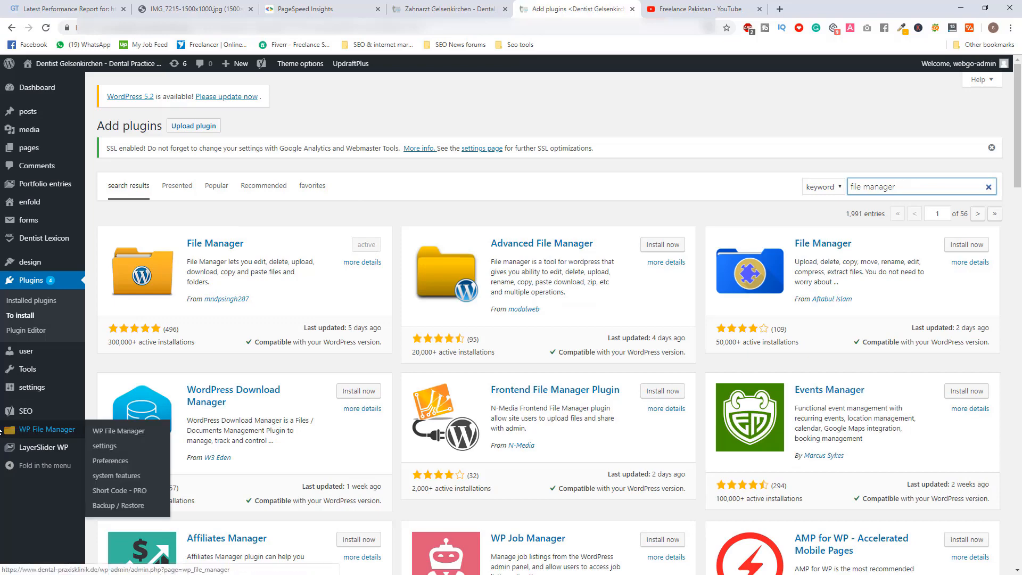
left_click(36, 431)
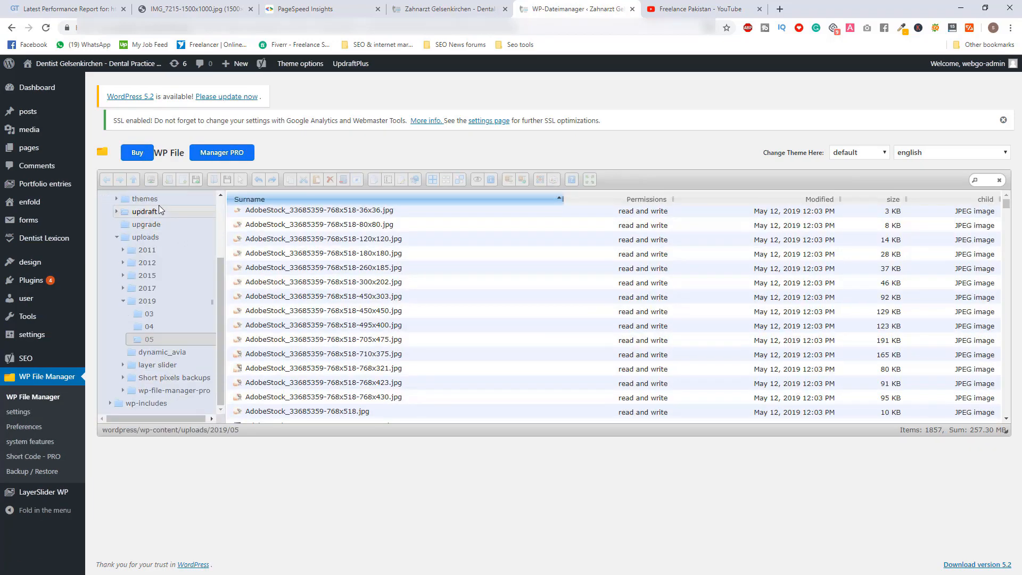
In WP File Manager, open wp-content and select the uploads folder, checking the image tab
scroll(205, 217, "up", 3)
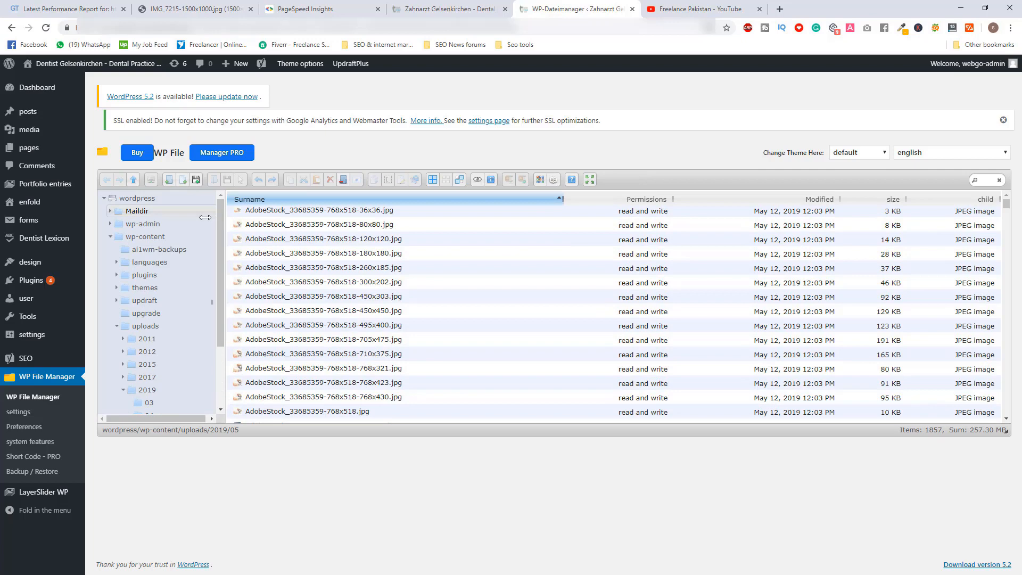
left_click(164, 238)
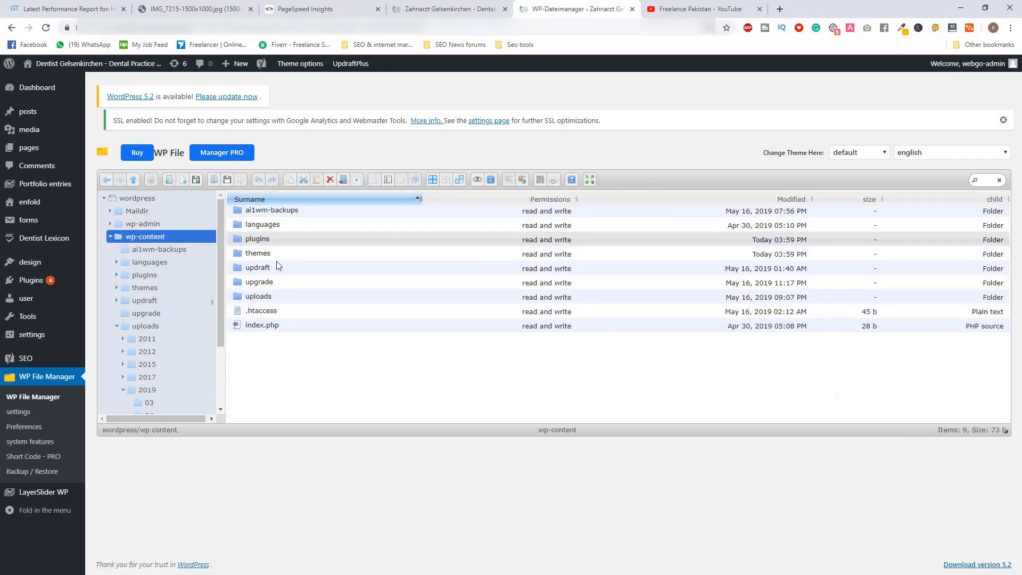
left_click(274, 297)
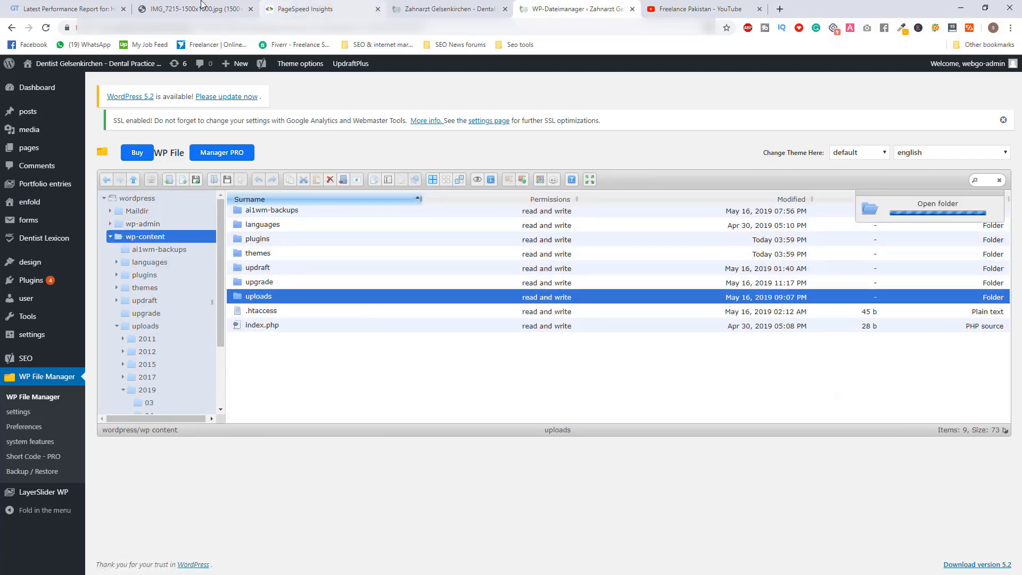
left_click(203, 7)
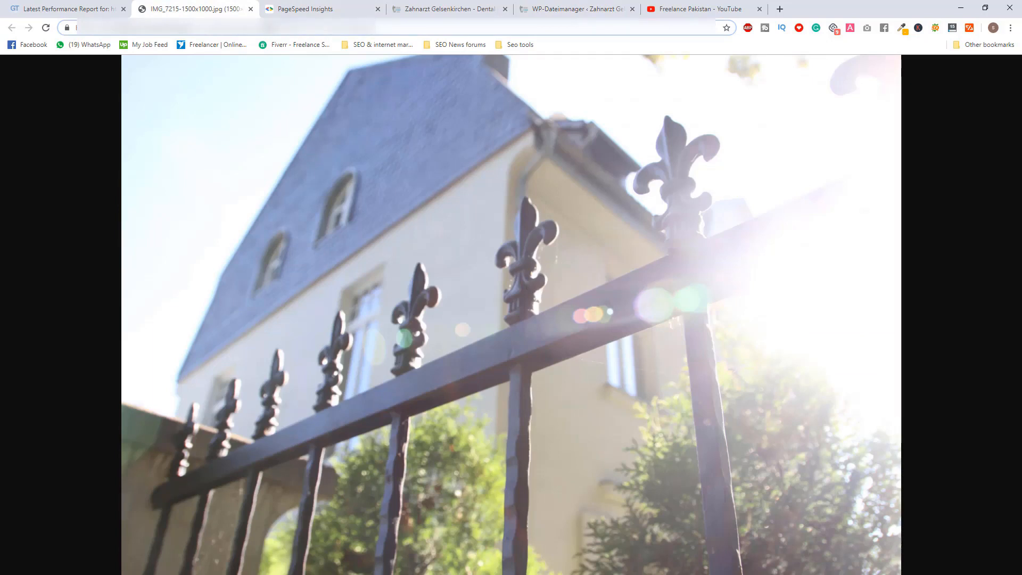
left_click(577, 8)
Open uploads/2019/05, copy the image's file name, and start a search in that folder
left_click(254, 341)
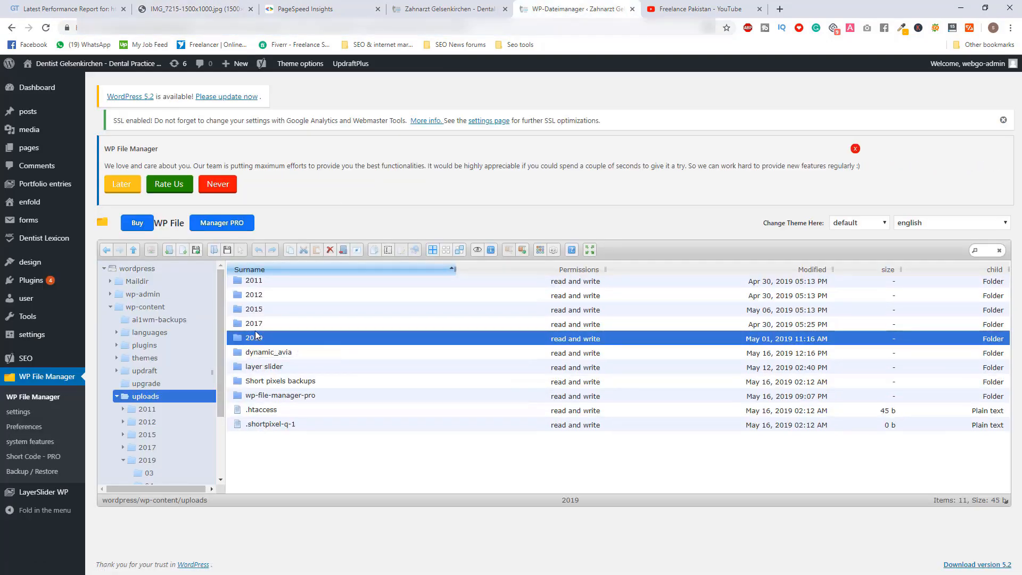
double_click(254, 341)
left_click(263, 298)
double_click(261, 312)
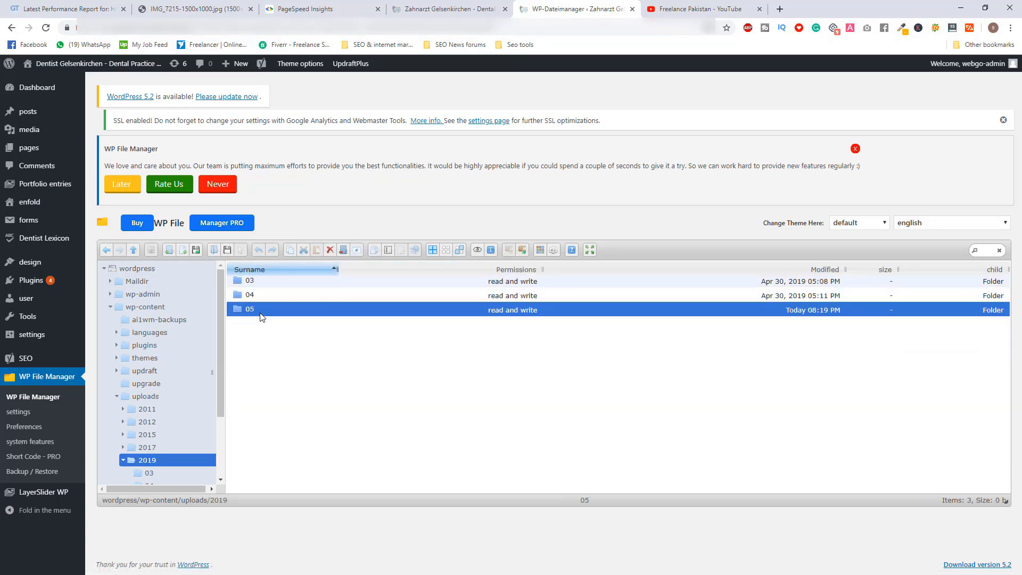
left_click(176, 5)
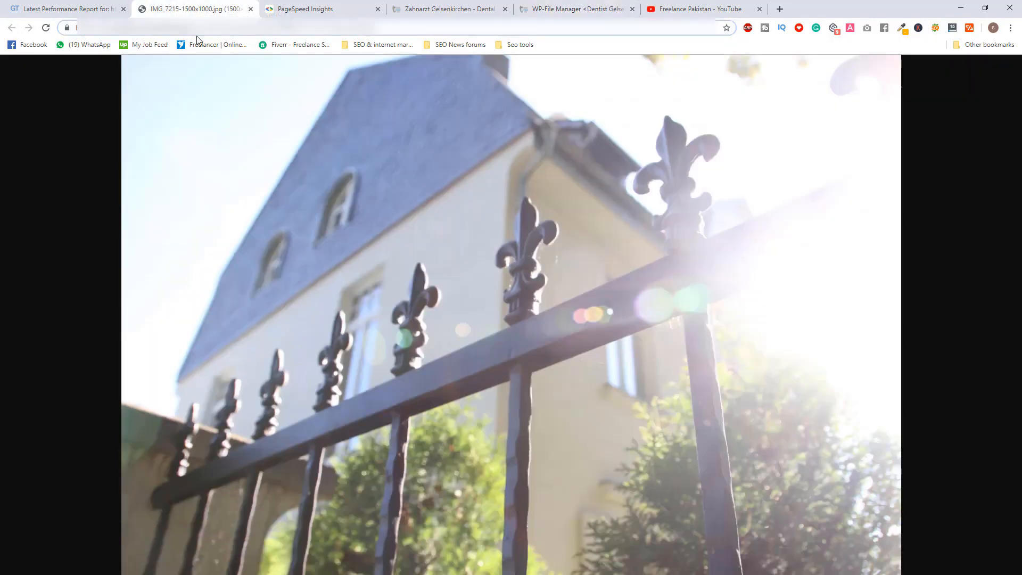
left_click_drag(374, 35, 289, 36)
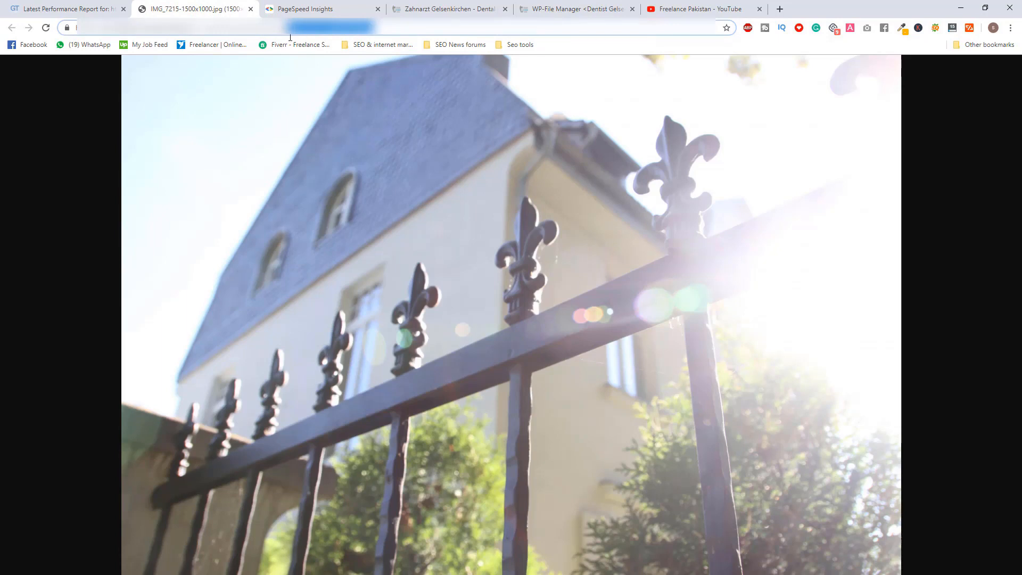
left_click(577, 8)
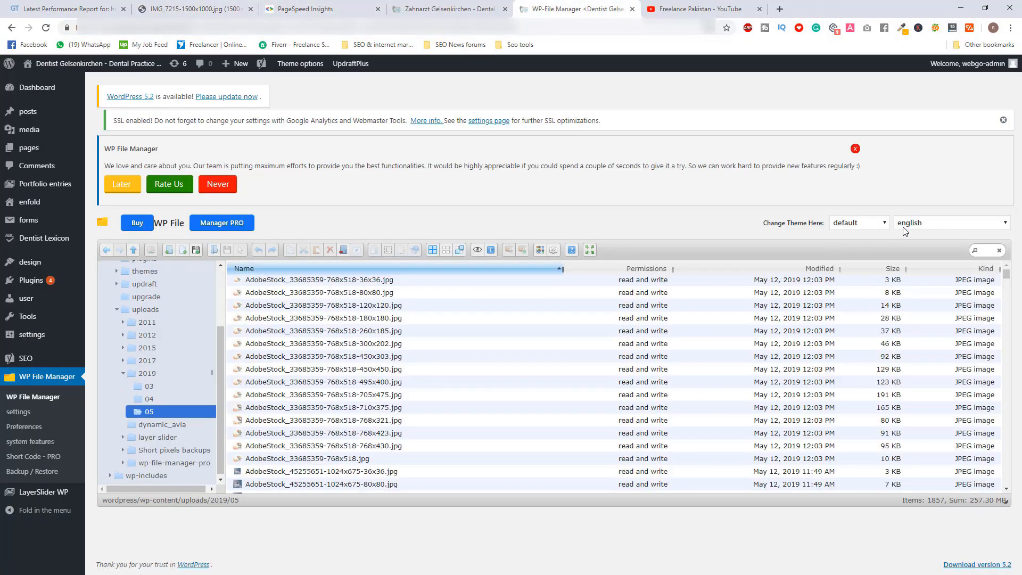
left_click(978, 249)
Search the file manager for IMG_7215-1500x1000.jpg and preview the 1.07 MB photo
type("IMG_7215-1500x1000.jpg")
key("Return")
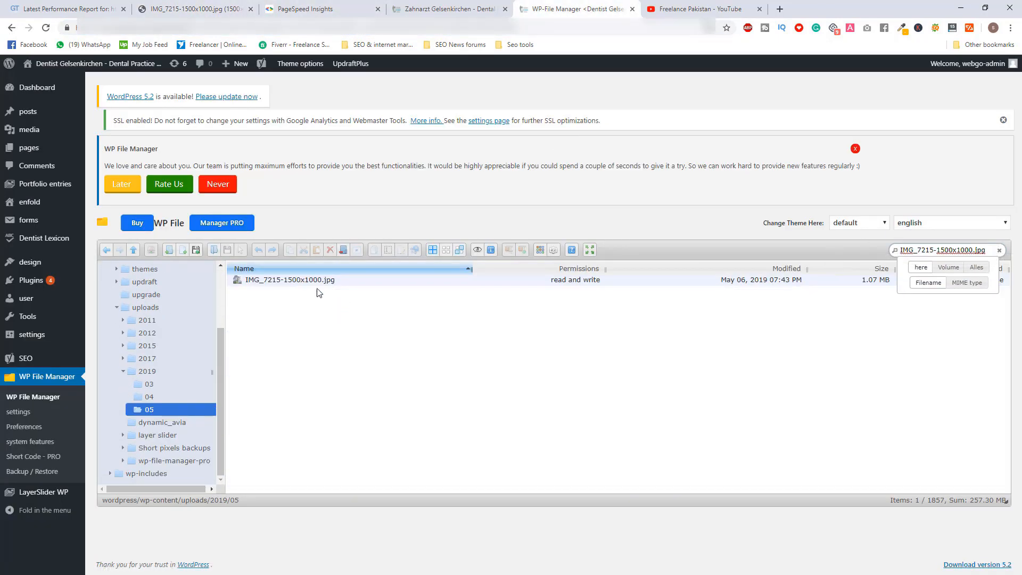
right_click(345, 283)
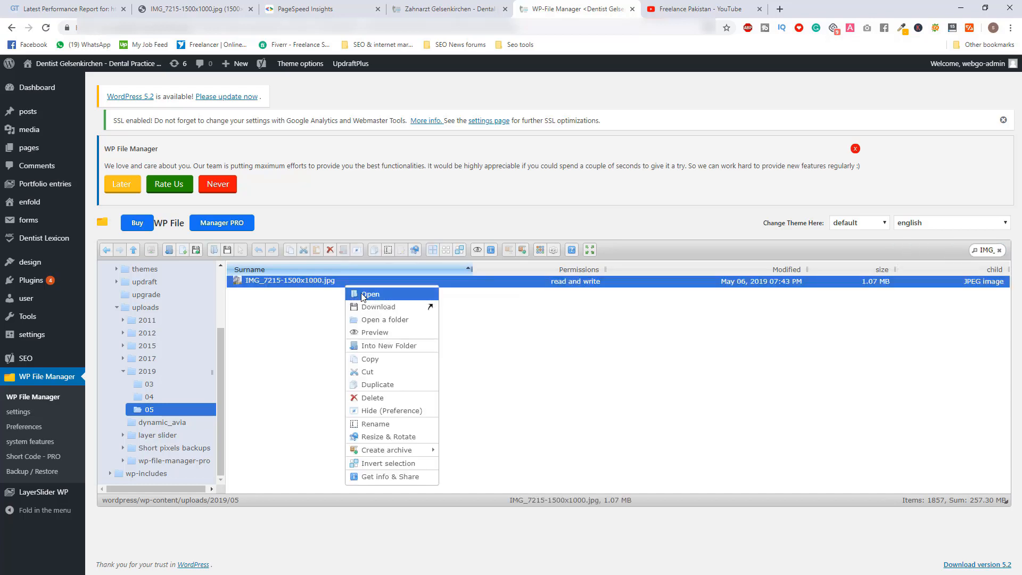
left_click(363, 293)
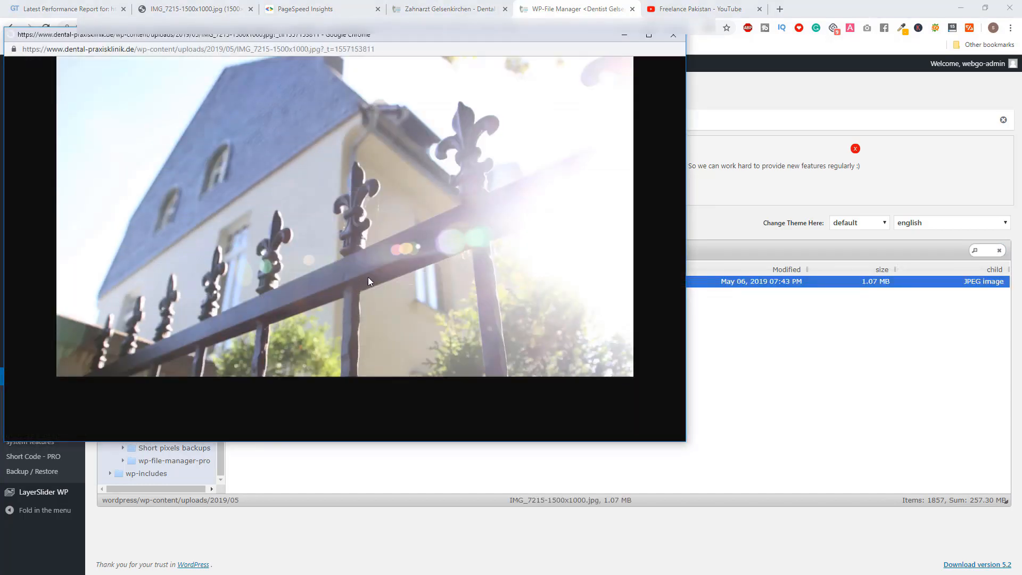
left_click(673, 35)
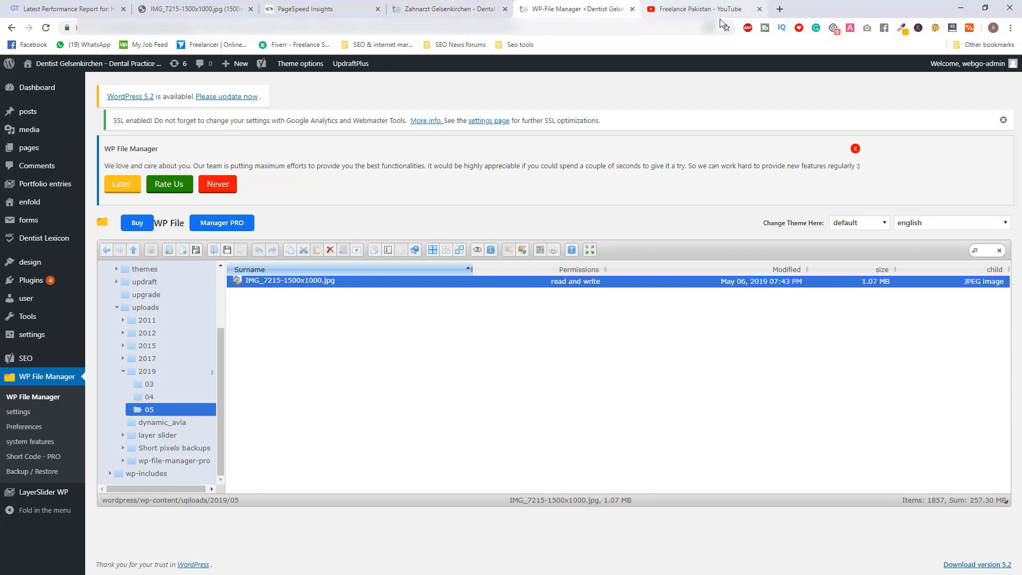
Load the optimizilla.com image compressor in a new tab, then return to GTmetrix's image list
left_click(778, 11)
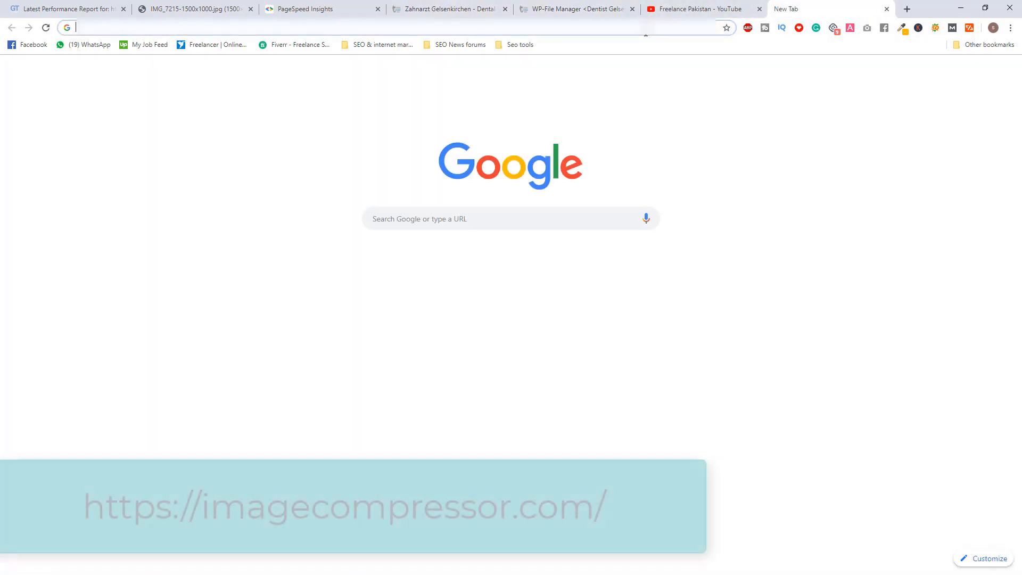
type("op")
key("BackSpace")
key("BackSpace")
type("pti")
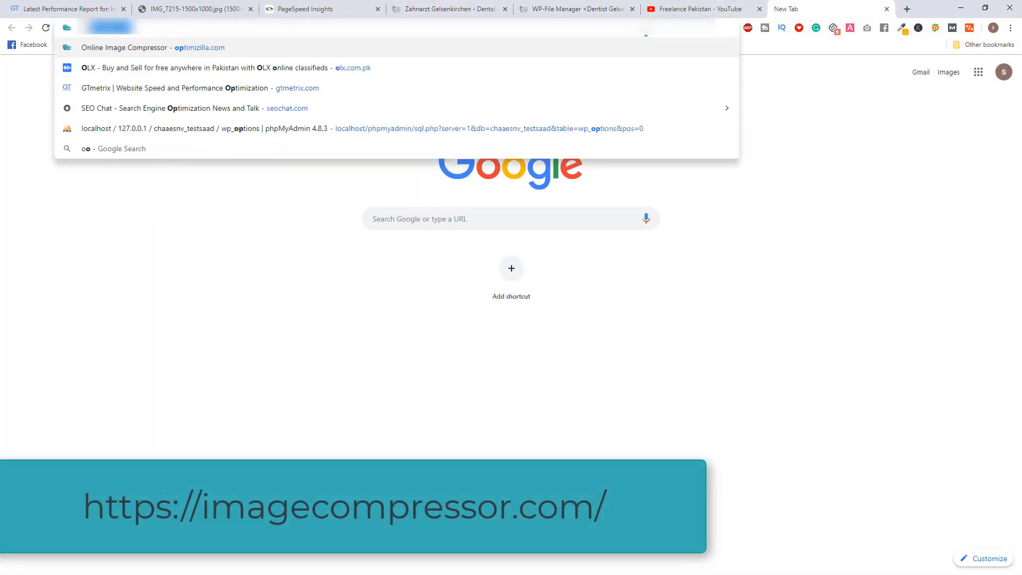
key("Return")
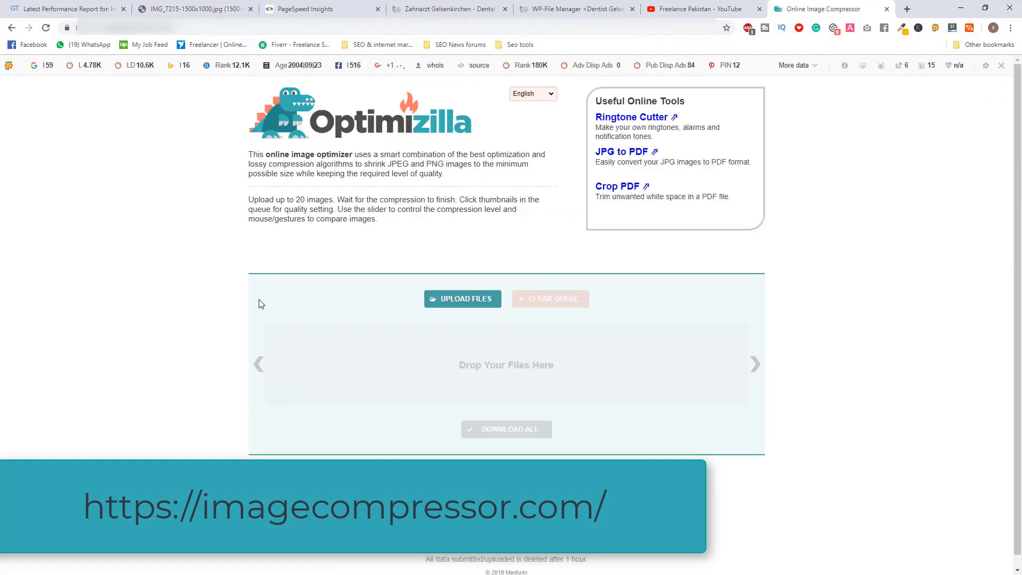
left_click(192, 9)
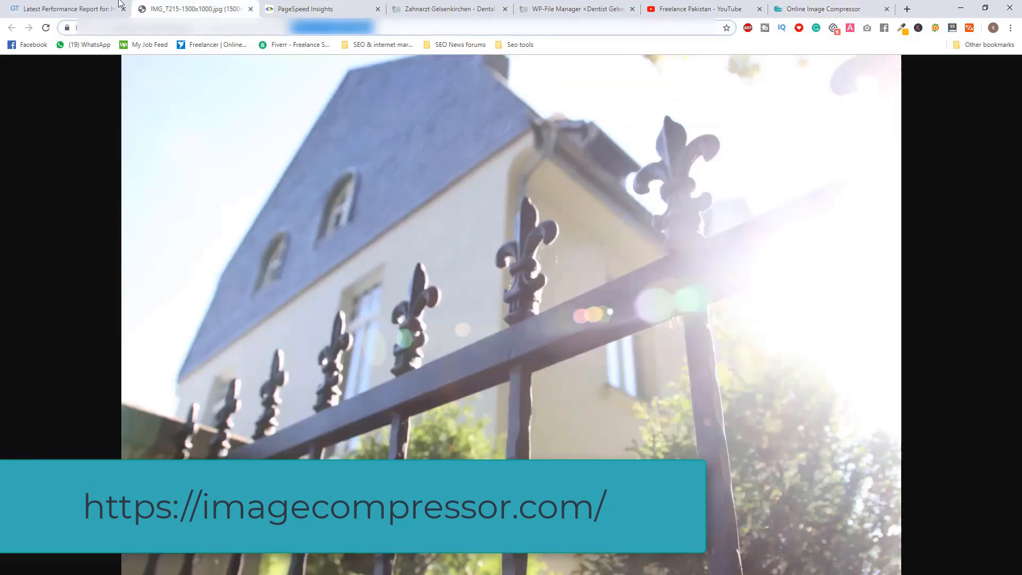
left_click(108, 5)
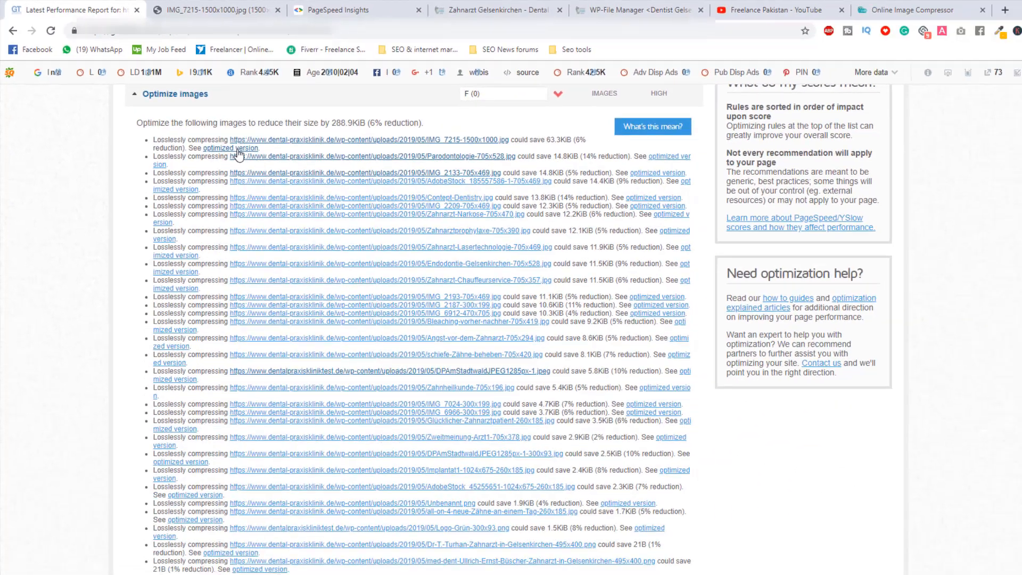
Save the full-size IMG_7215 fence photo and drop it into Optimizilla, shrinking it 88% to 125K
left_click(379, 248)
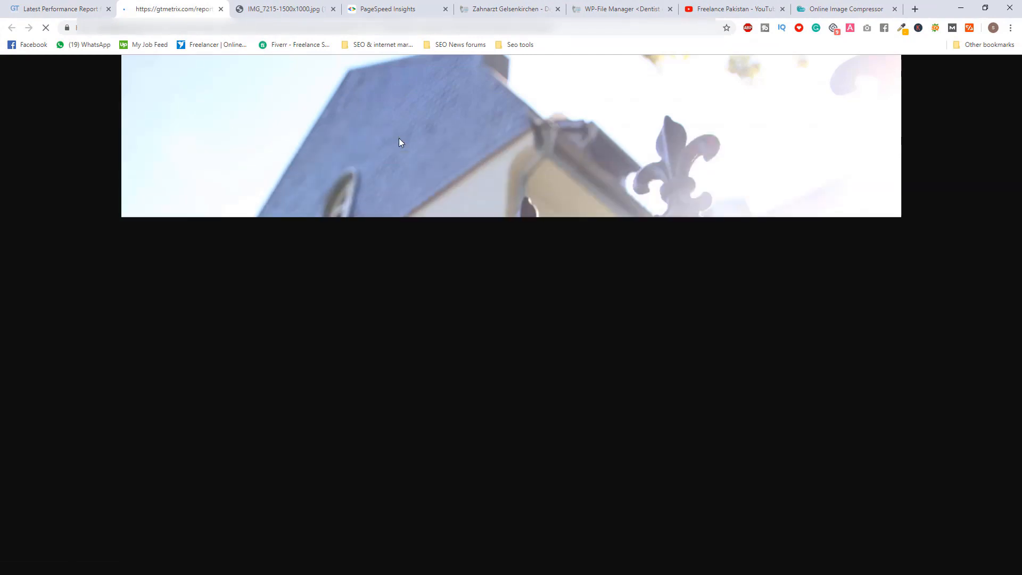
right_click(371, 113)
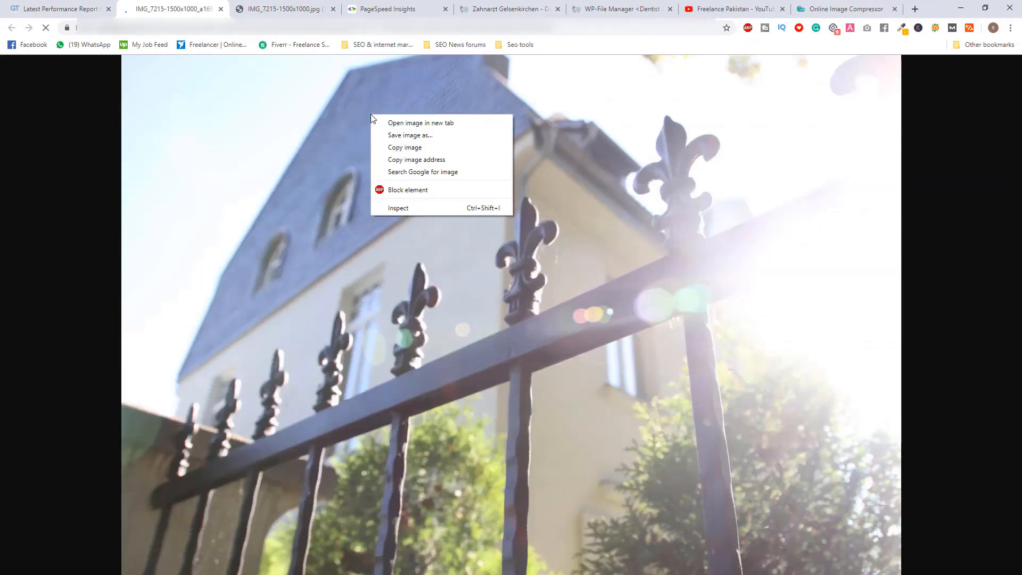
left_click(351, 139)
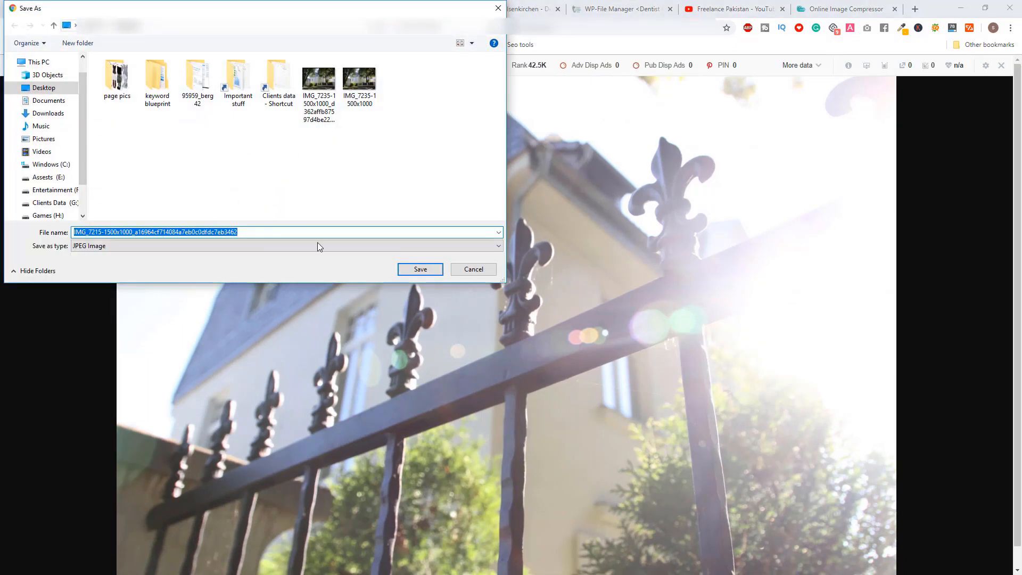
left_click(432, 269)
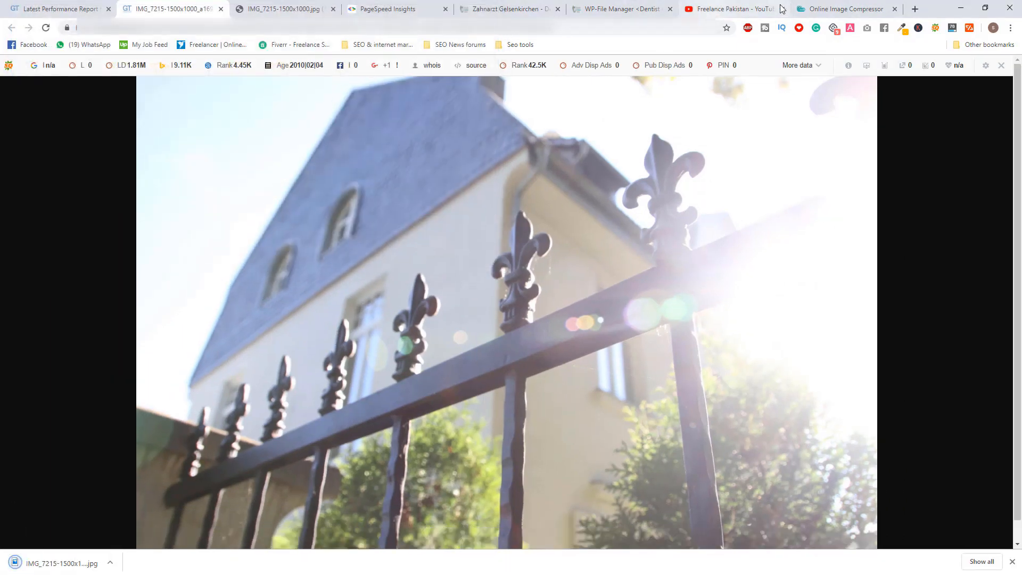
left_click(843, 9)
left_click_drag(55, 569, 472, 353)
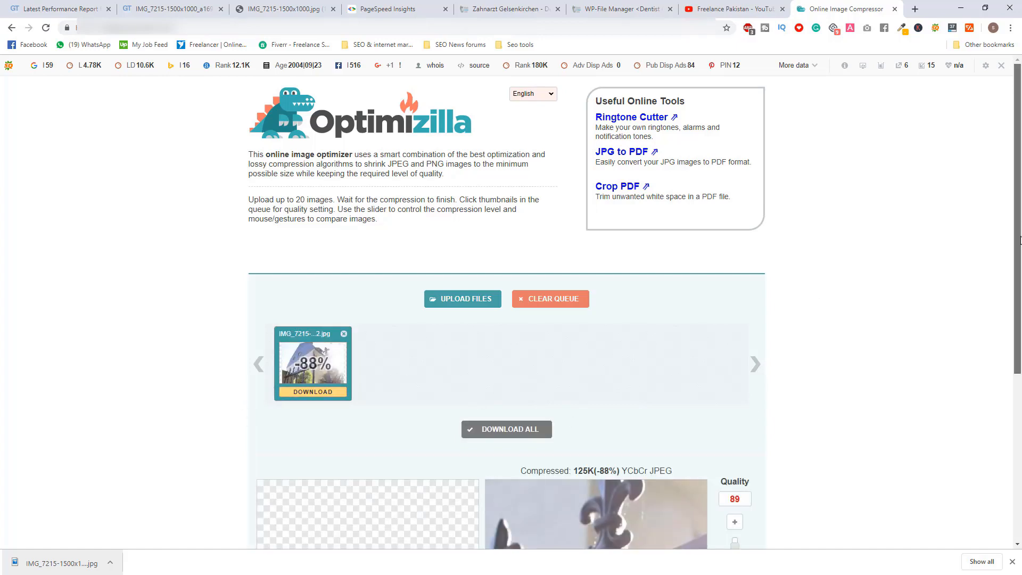
Recompress IMG_7215 at quality 78, bringing it down to 83K (-92%)
scroll(1015, 303, "down", 2)
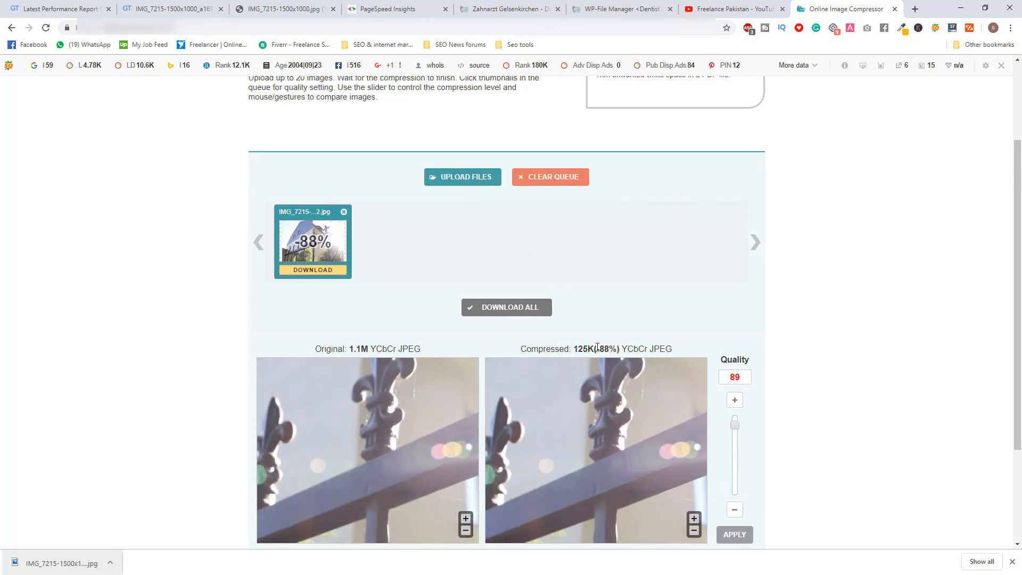
scroll(1014, 215, "down", 1)
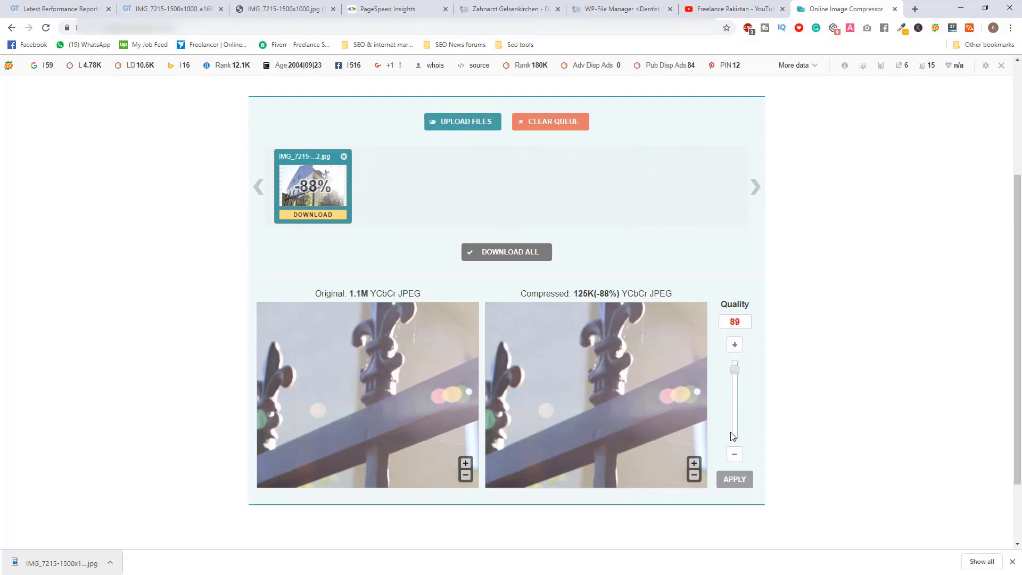
left_click(737, 383)
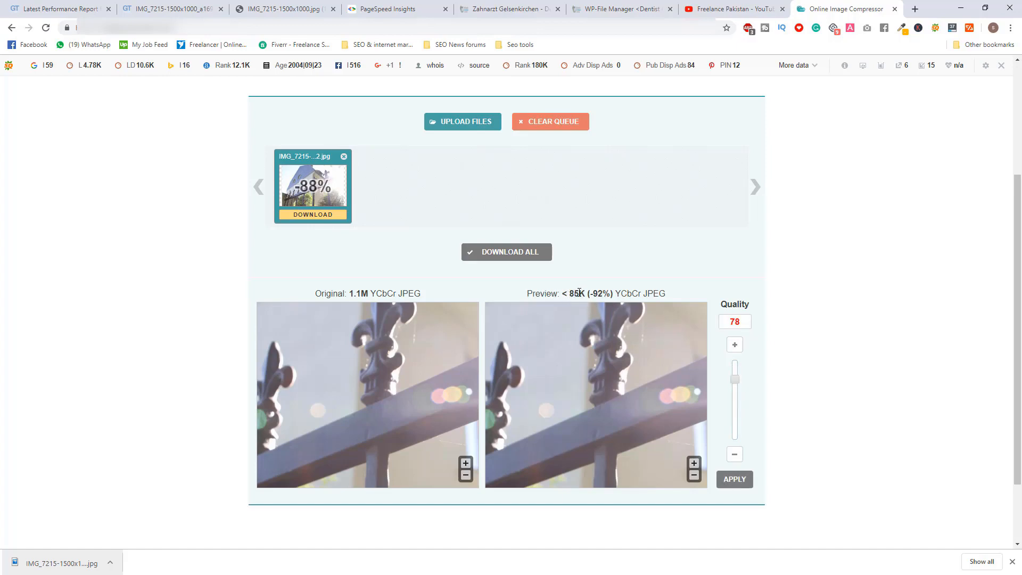
left_click(741, 483)
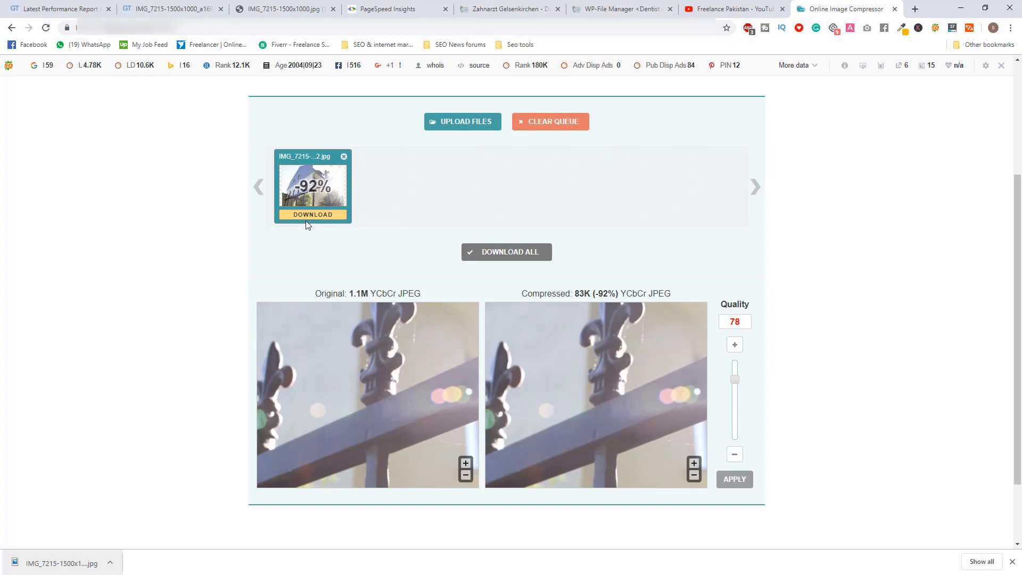
left_click(620, 8)
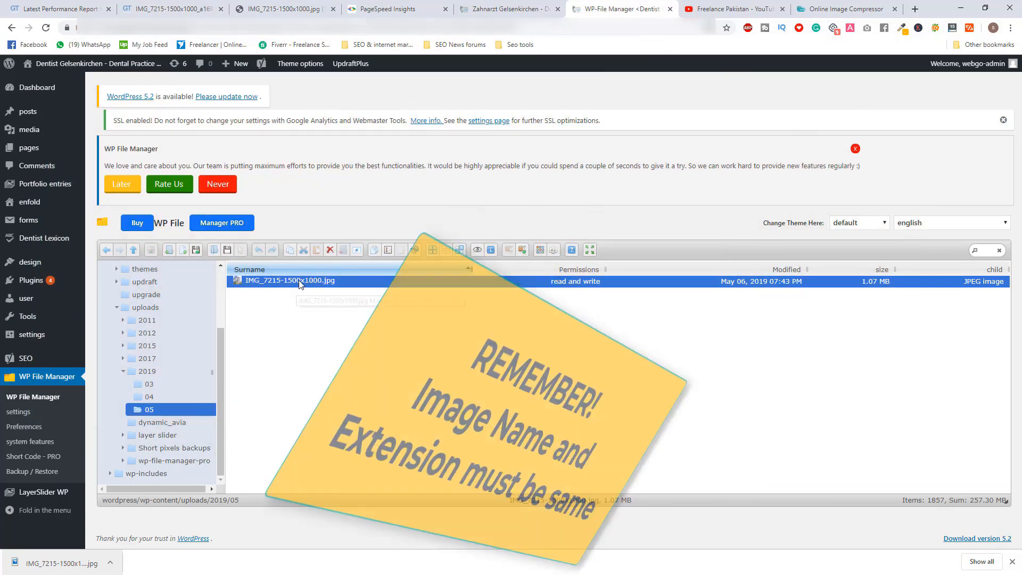
Copy the exact name of IMG_7215-1500x1000.jpg from its Rename field in the file manager
right_click(299, 284)
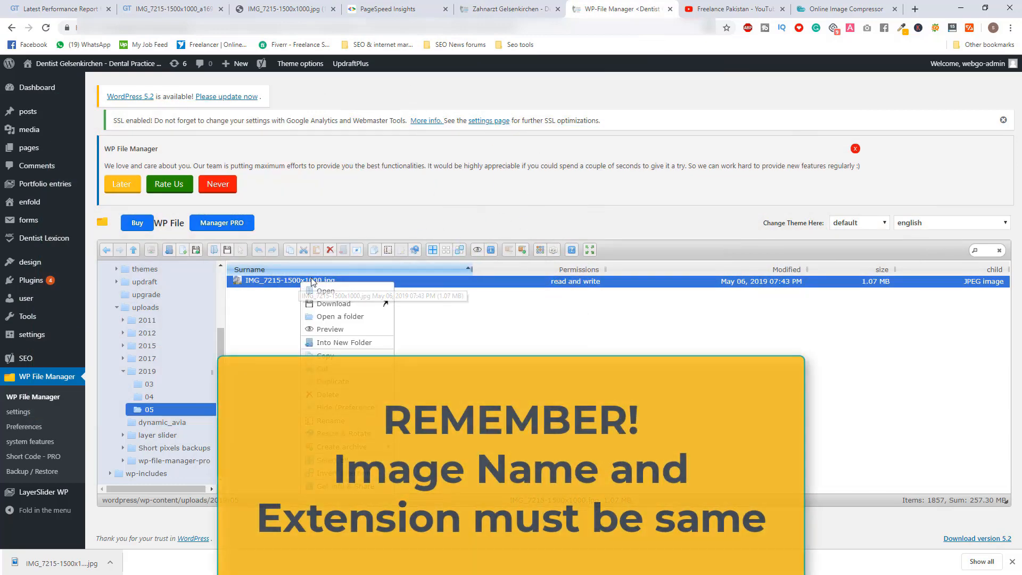
left_click(321, 422)
key("ctrl+c")
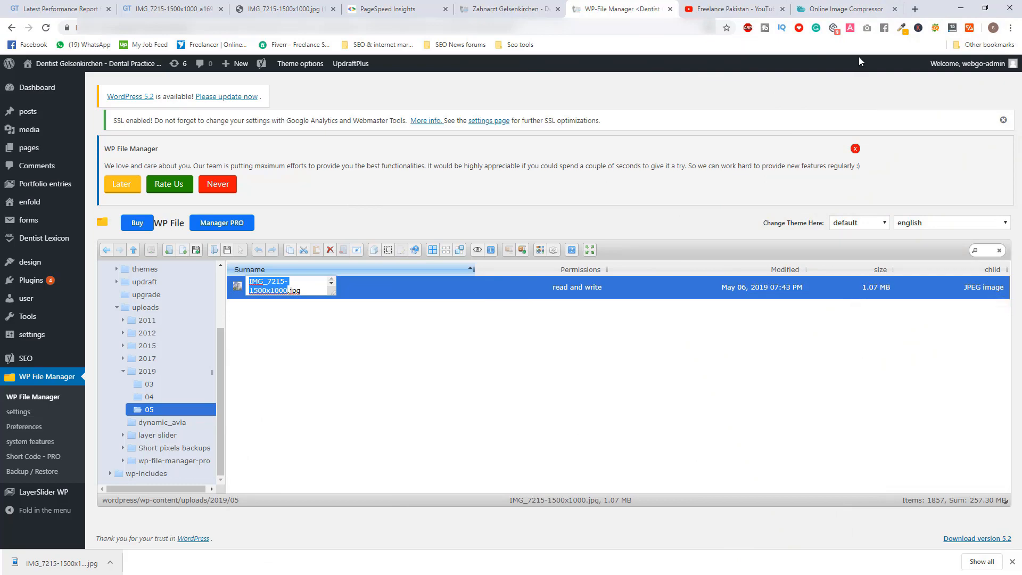
left_click(847, 8)
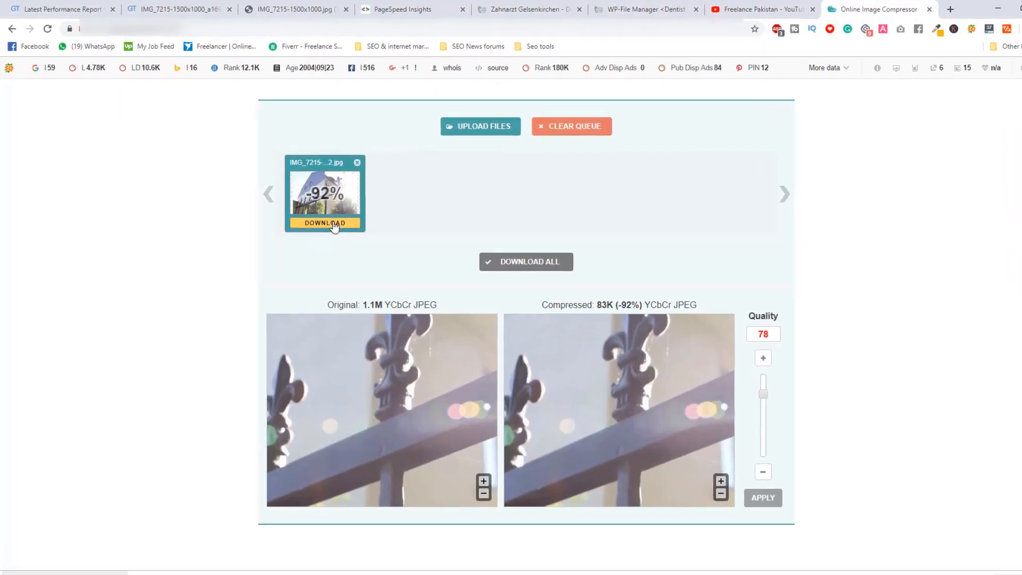
Download the 83K compressed photo, saving it as IMG_7215-1500x1000.jpg
left_click(365, 248)
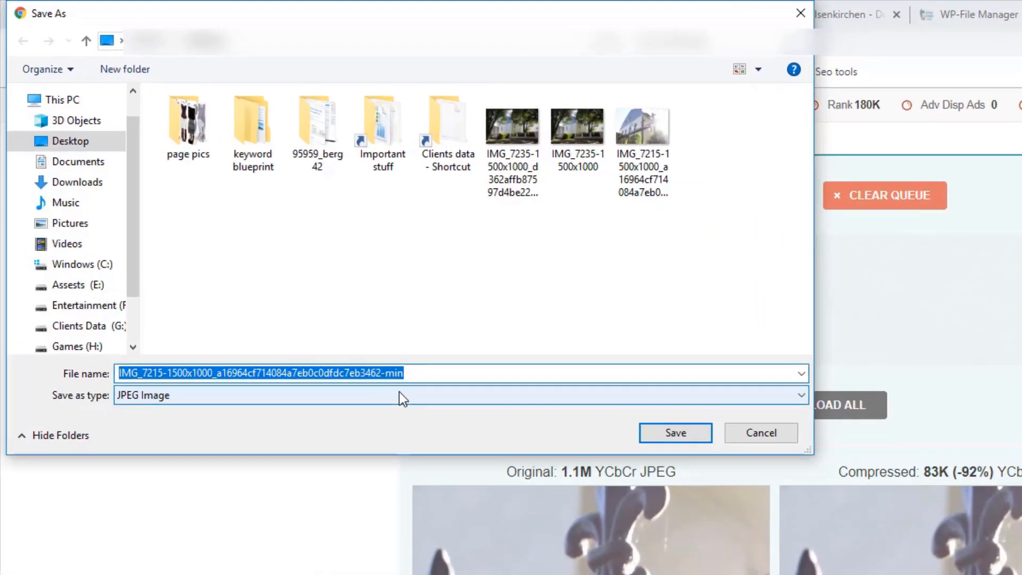
key("ctrl+v")
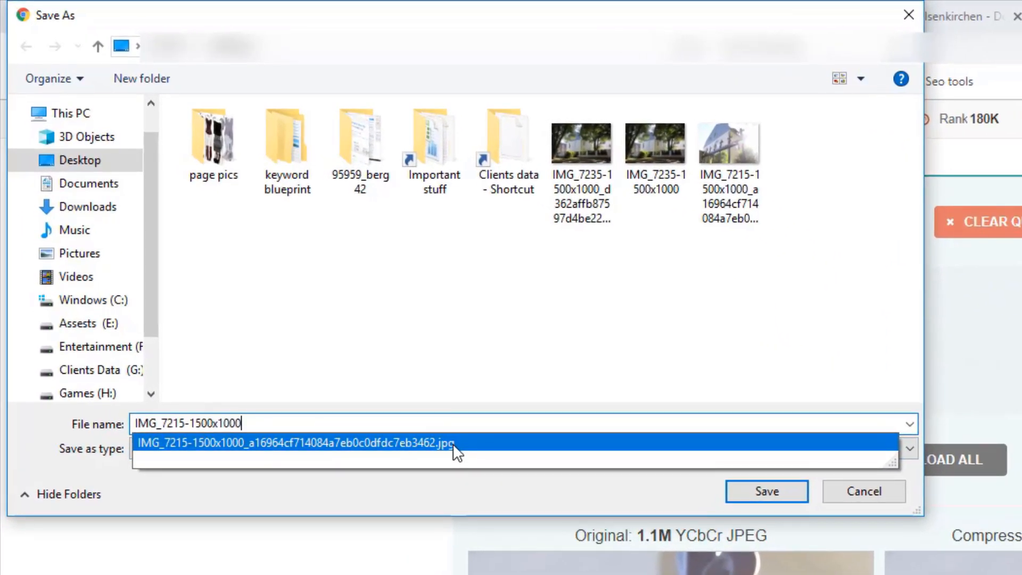
left_click(750, 492)
left_click(750, 492)
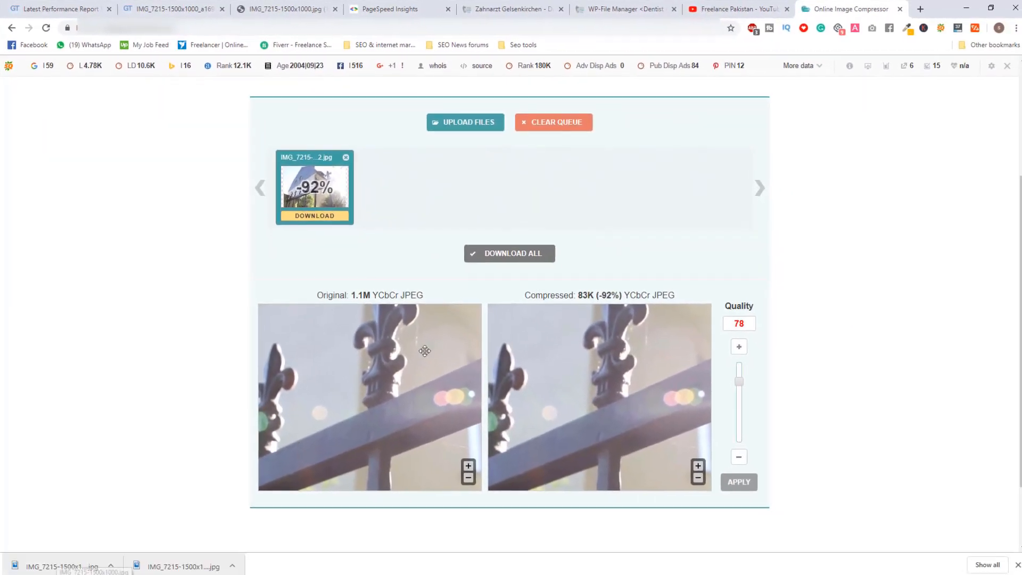
left_click(632, 5)
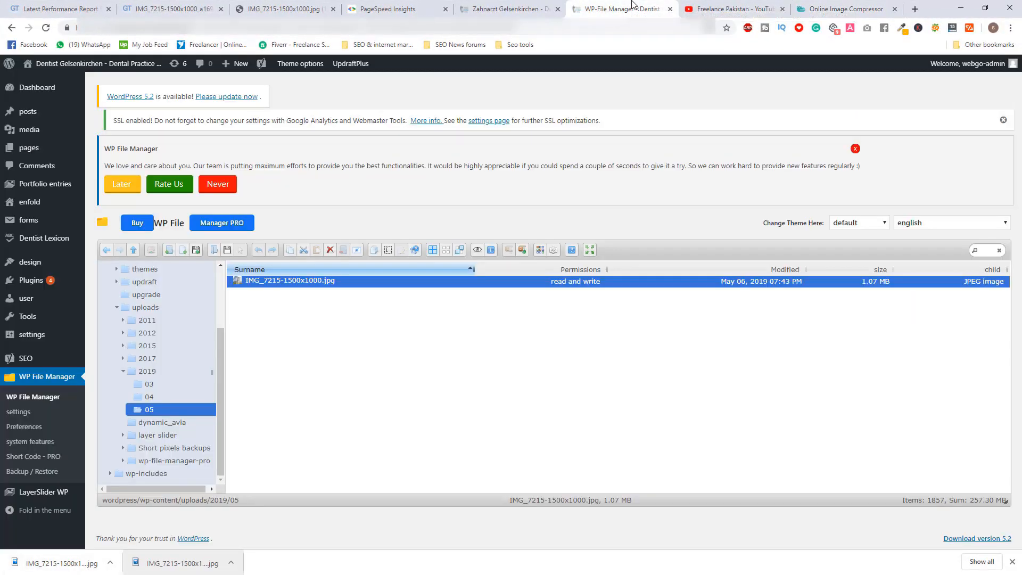
Upload the compressed copy into uploads/2019/05, replacing the 1.07 MB file with an 82 KB one
left_click_drag(43, 564, 430, 403)
left_click_drag(458, 363, 457, 364)
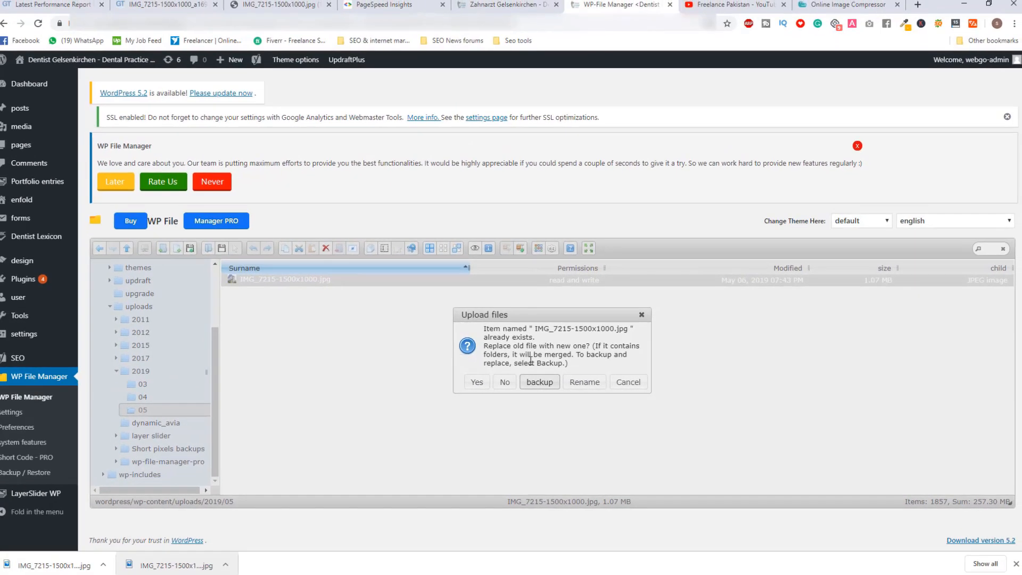
left_click(470, 381)
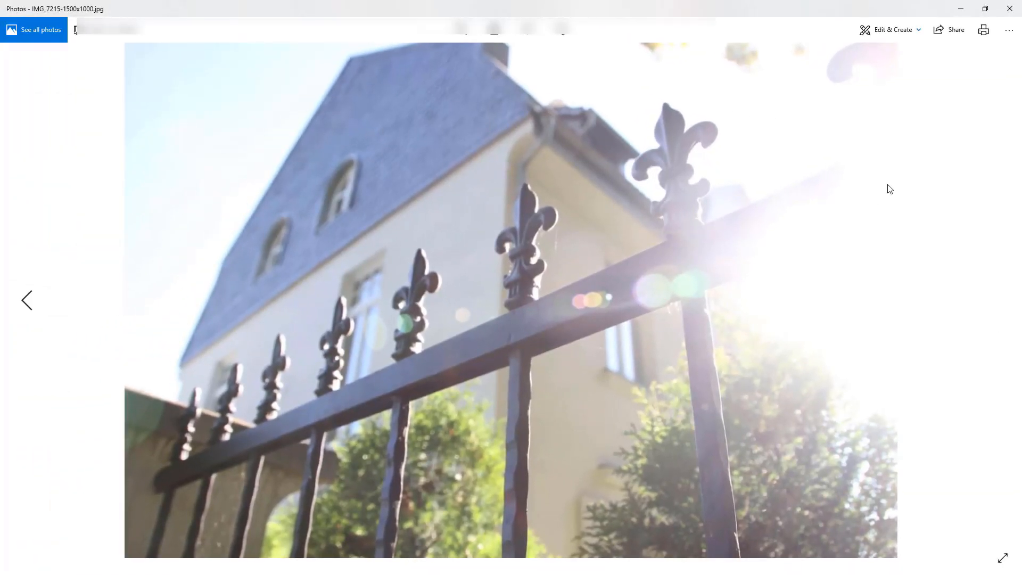
left_click(1011, 9)
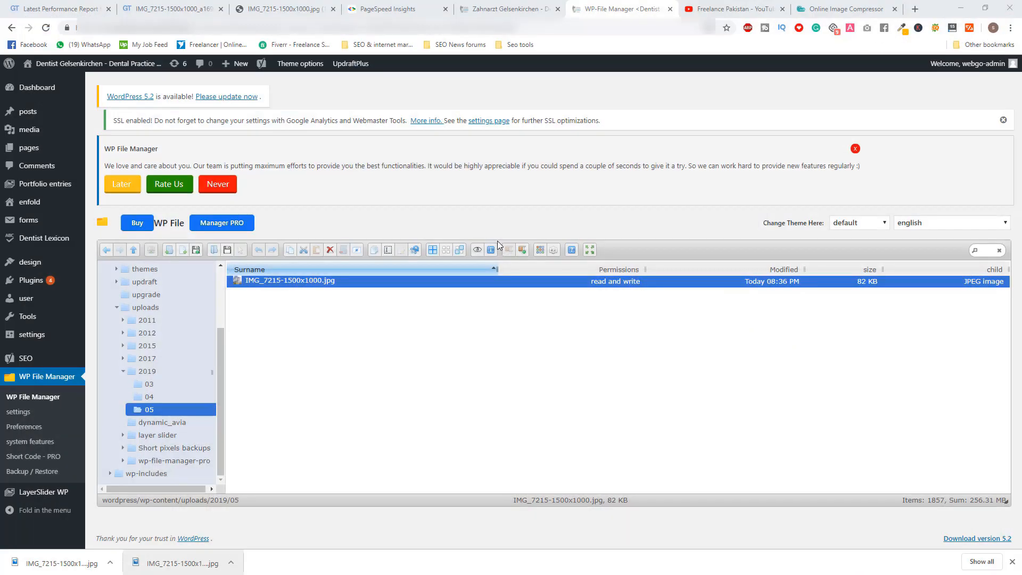
left_click(509, 7)
left_click(213, 10)
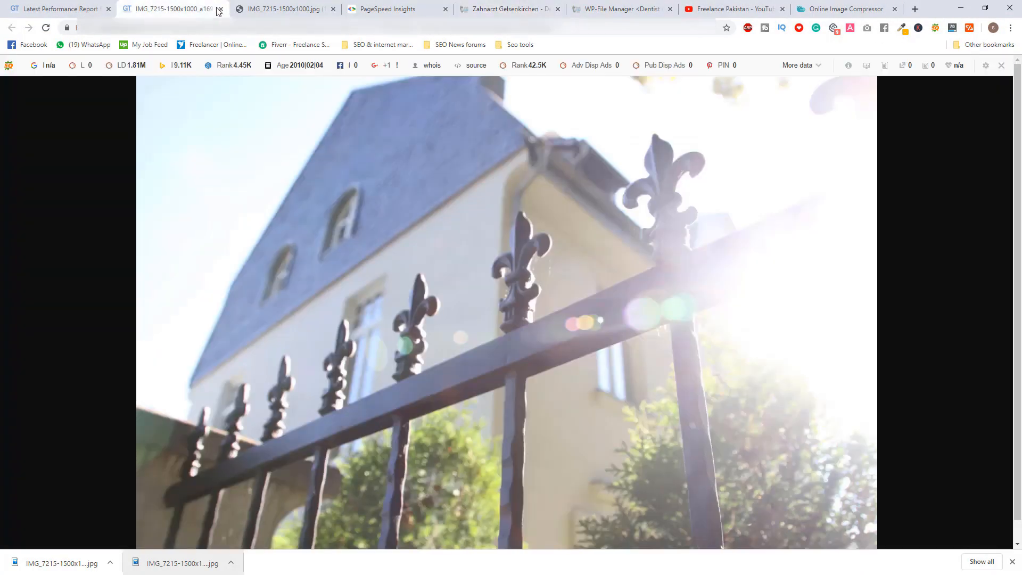
Return to the GTmetrix report and save the IMG_2193 image it flags
left_click(219, 9)
left_click(219, 9)
left_click(56, 9)
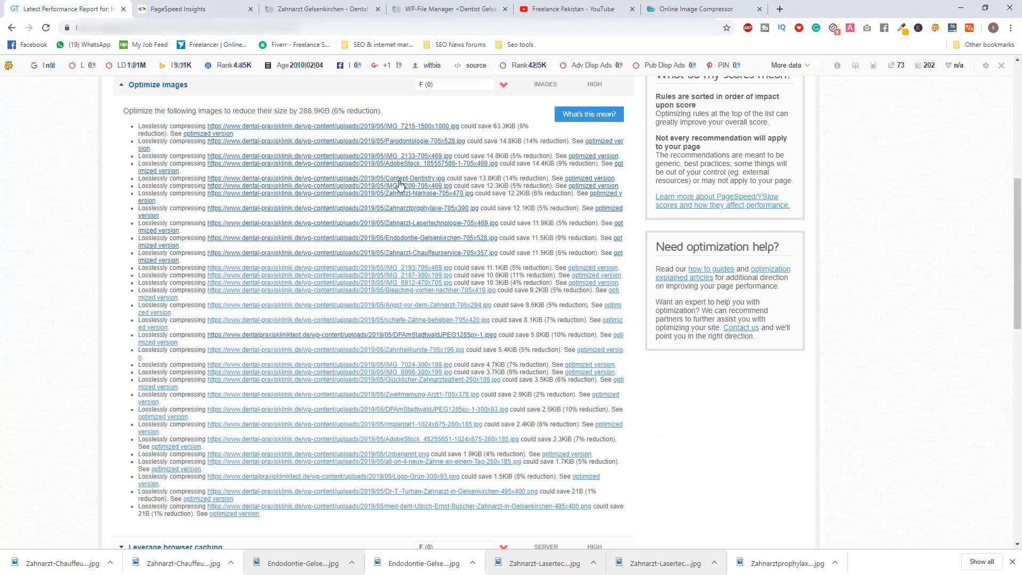
middle_click(402, 267)
middle_click(592, 268)
left_click(175, 8)
left_click(220, 9)
right_click(478, 268)
left_click(505, 289)
left_click(421, 268)
left_click(823, 8)
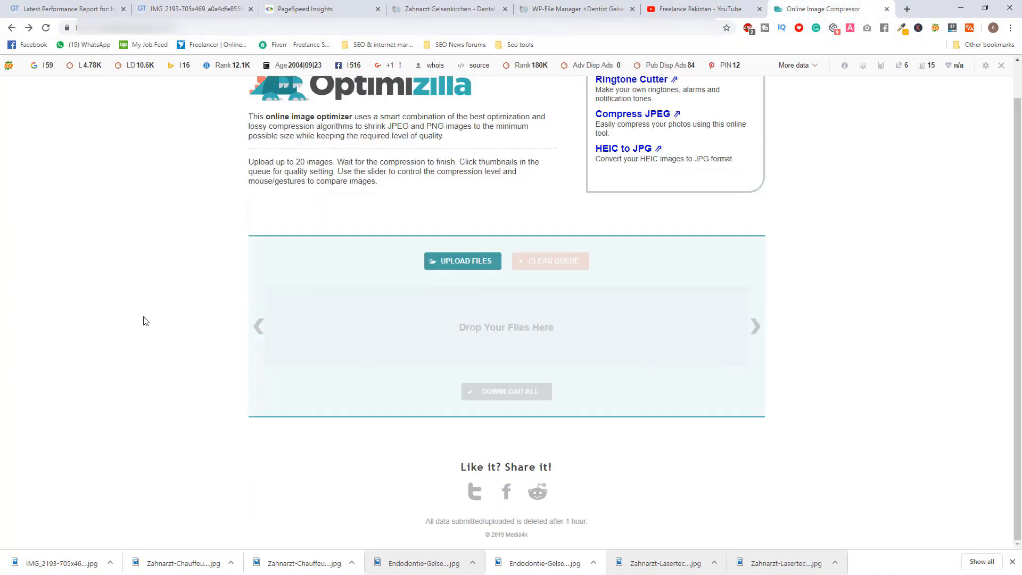
Compress IMG_2193 at a lower quality and download it as IMG_2193-705x469.jpg
left_click_drag(734, 396, 735, 424)
left_click(728, 502)
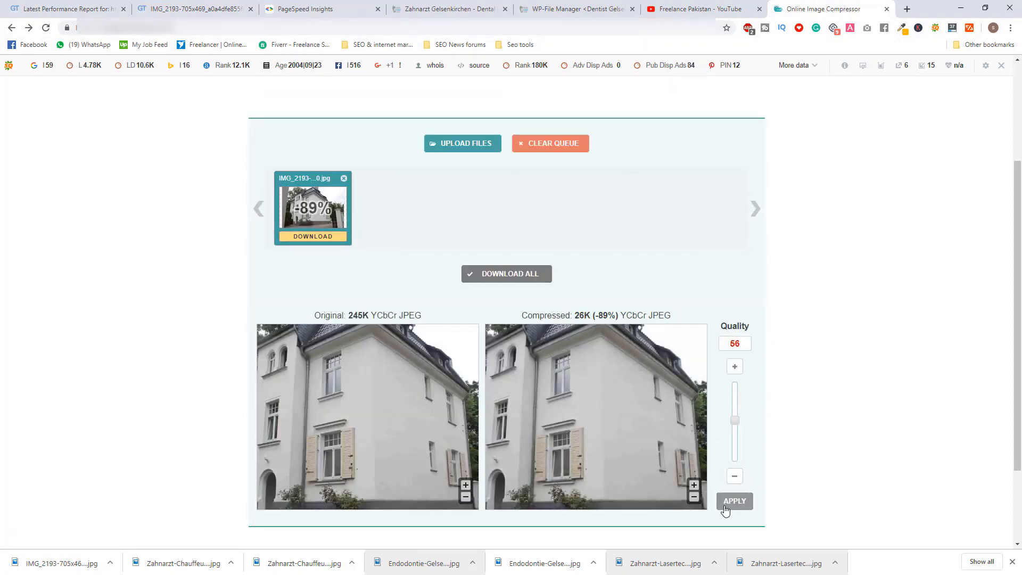
left_click(315, 236)
left_click_drag(410, 233, 124, 233)
key("BackSpace")
left_click(420, 269)
Overwrite IMG_2193 in the WordPress file manager with the compressed copy
left_click(577, 8)
triple_click(986, 252)
type("IMG_2193-705x469.jpg")
left_click_drag(61, 563, 326, 382)
left_click(251, 9)
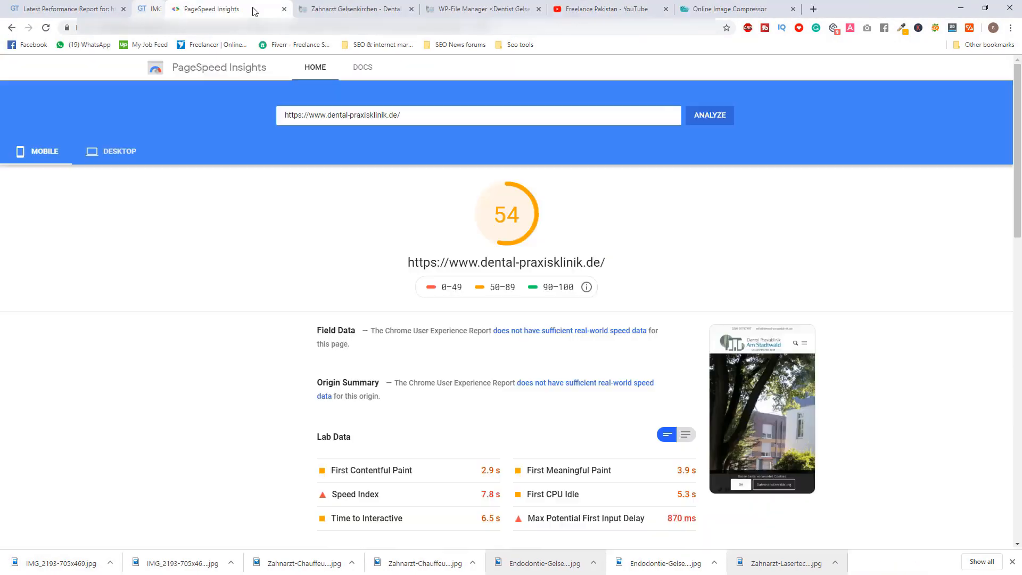
left_click(60, 8)
Open IMG_2187 from the GTmetrix report and save it to disk
middle_click(404, 283)
middle_click(604, 283)
left_click(173, 9)
left_click(221, 10)
right_click(497, 306)
left_click(524, 327)
left_click(420, 269)
left_click(831, 8)
Compress IMG_2187 in Optimizilla at quality 69 and download the result
left_click(550, 144)
left_click_drag(62, 563, 383, 337)
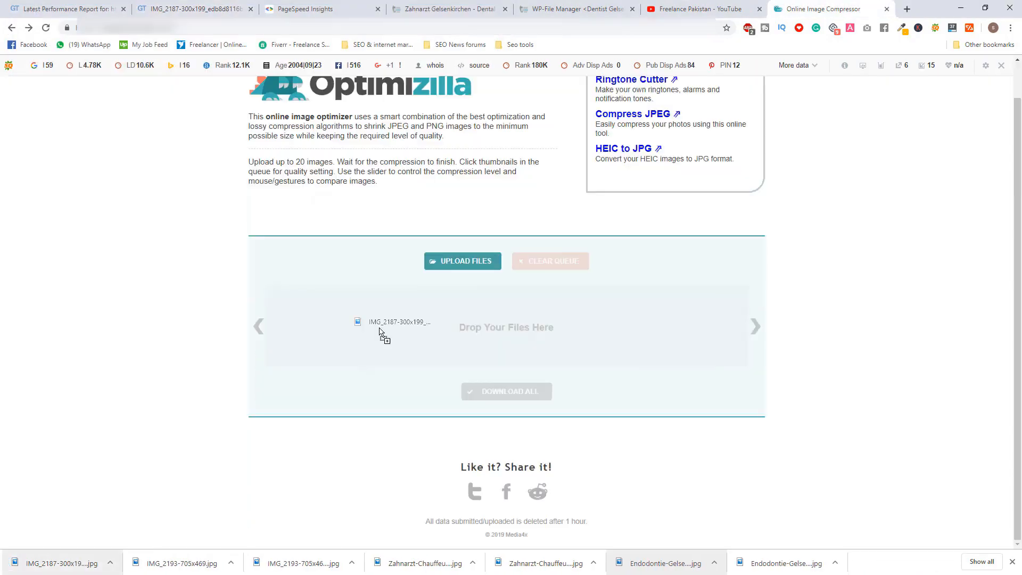
left_click_drag(734, 393, 734, 408)
left_click(734, 500)
left_click(313, 236)
left_click(420, 269)
Replace IMG_2187-300x199.jpg in the file manager with the compressed version
left_click(577, 9)
triple_click(986, 252)
type("IMG_2187-300x199.jpg")
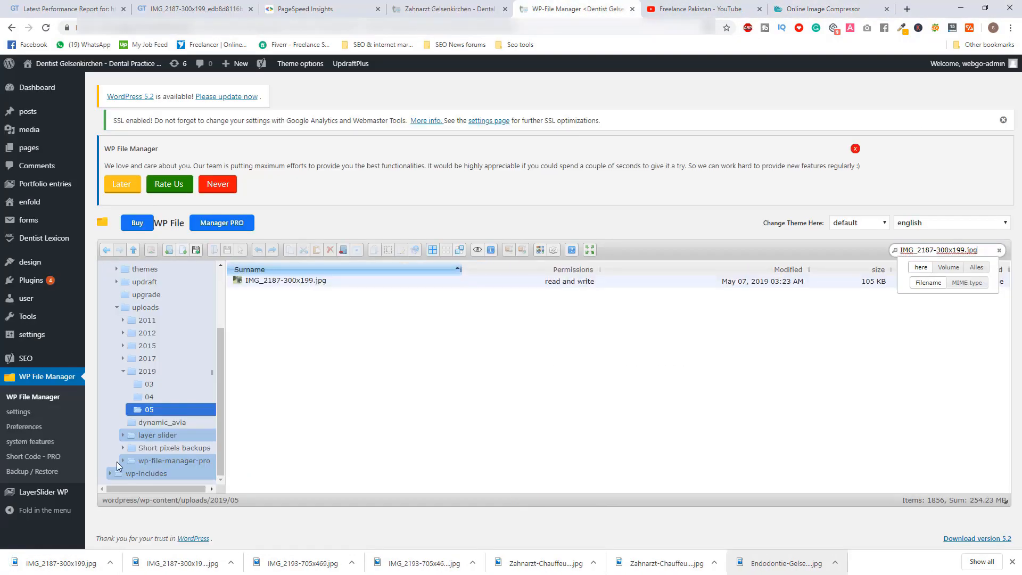
left_click_drag(61, 563, 337, 432)
left_click(480, 382)
left_click(250, 9)
Open IMG_6912 from the GTmetrix report and save it to disk
left_click(60, 8)
left_click(161, 8)
left_click(221, 9)
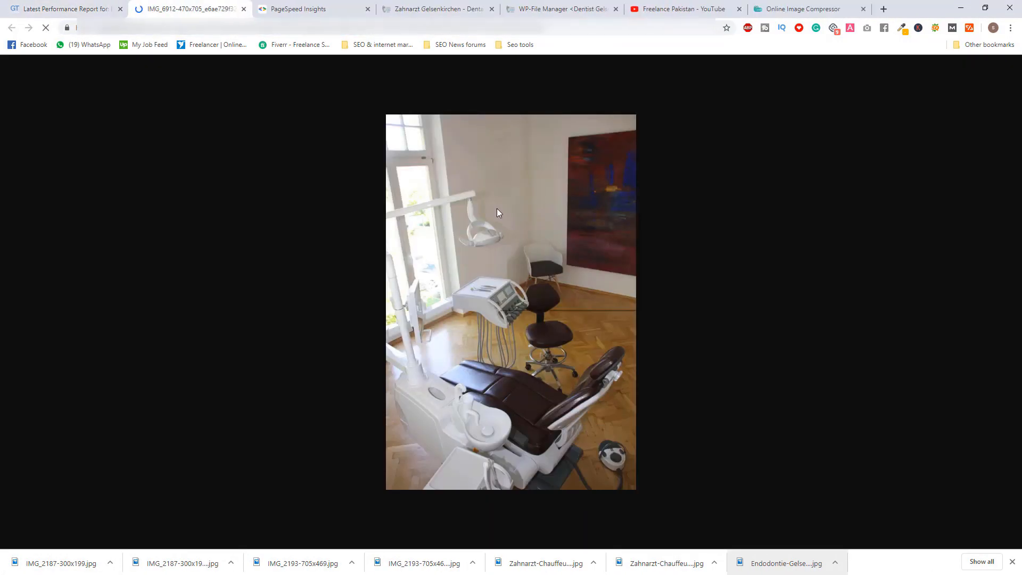
right_click(497, 209)
left_click(524, 230)
left_click(830, 9)
left_click(550, 143)
Compress IMG_6912 in Optimizilla at quality 75 and download it
left_click_drag(61, 563, 439, 336)
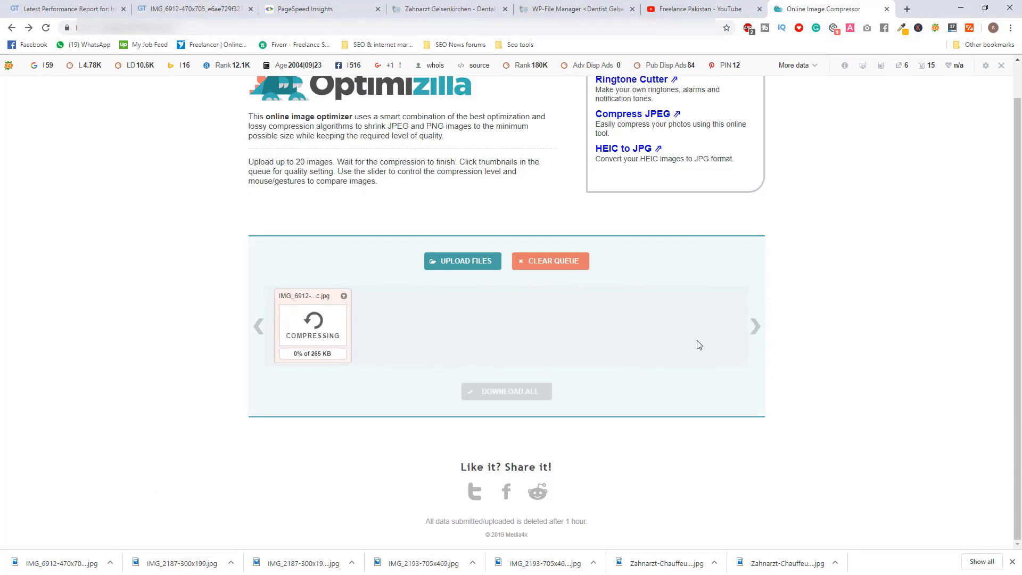
left_click_drag(734, 395, 735, 403)
left_click(734, 501)
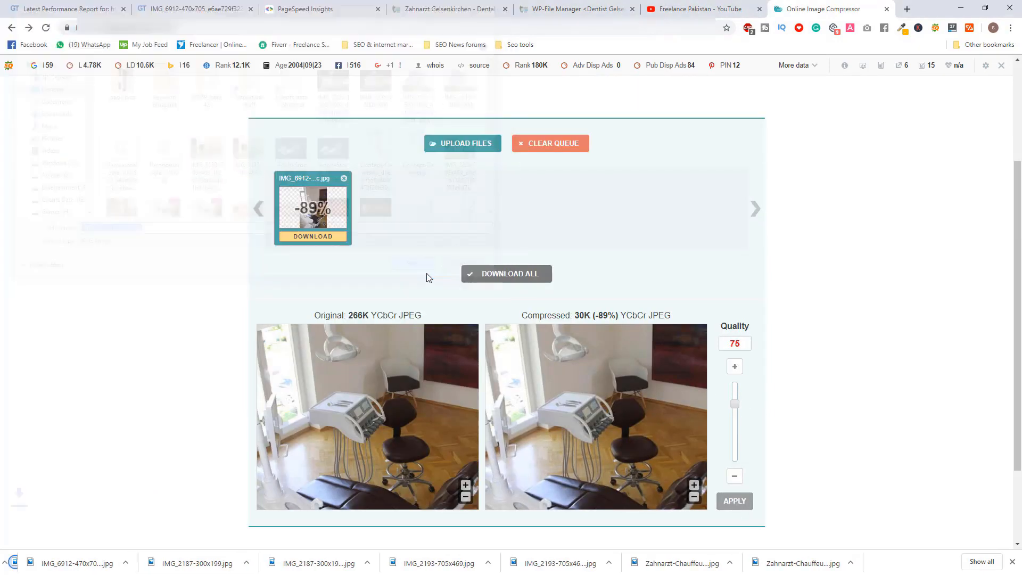
left_click(578, 9)
Replace IMG_6912-470x705.jpg in the file manager with the compressed copy
triple_click(971, 250)
type("IMG_6912-470x705.jpg")
left_click_drag(37, 564, 426, 405)
left_click(478, 388)
left_click(251, 9)
left_click(85, 7)
Open the teeth-bleaching before-and-after image from the report and save it
left_click(253, 5)
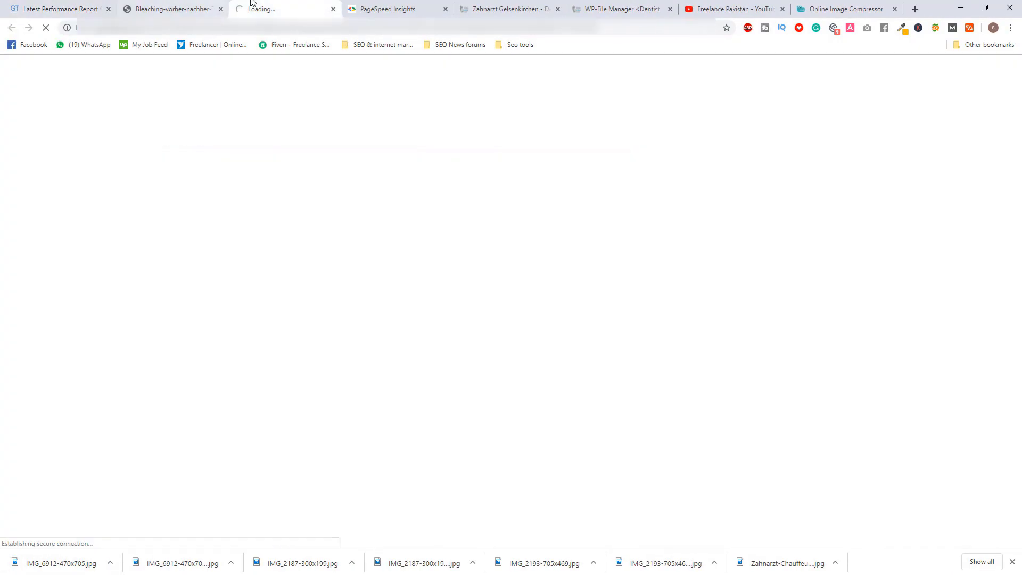
left_click(173, 9)
left_click(221, 9)
right_click(487, 245)
left_click(515, 266)
left_click(419, 270)
Compress the bleaching photo at quality 71 to 12K (-93%) and download it
left_click(830, 8)
left_click(550, 143)
left_click_drag(61, 563, 372, 356)
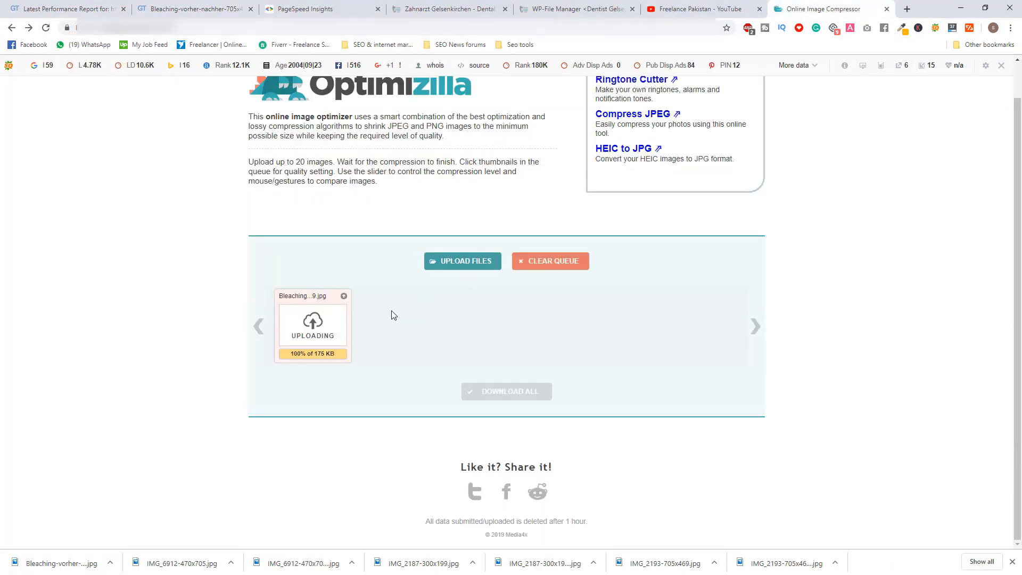
left_click_drag(734, 394, 734, 407)
left_click(735, 501)
left_click(313, 236)
left_click(419, 271)
left_click(537, 301)
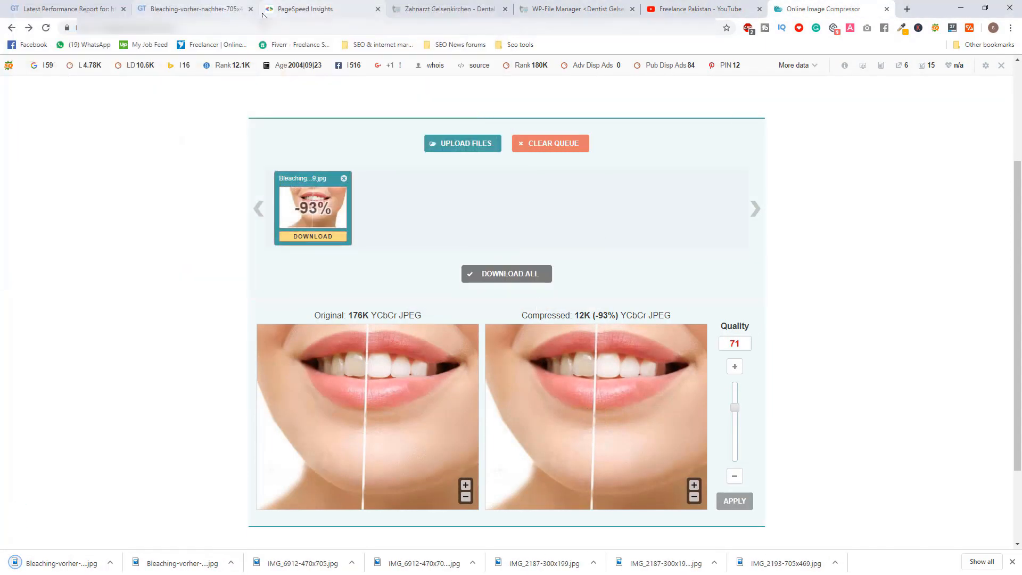
Search the file manager for the bleaching photo, then queue the next image in a cleared compressor
left_click(578, 9)
triple_click(971, 250)
key("ctrl+v")
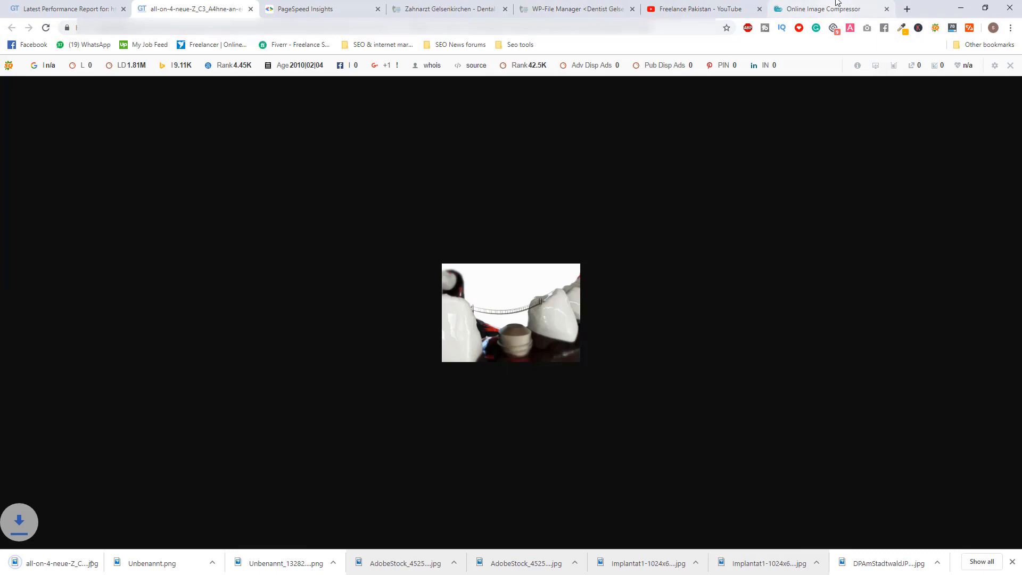
left_click(830, 9)
left_click(550, 143)
left_click_drag(62, 563, 506, 327)
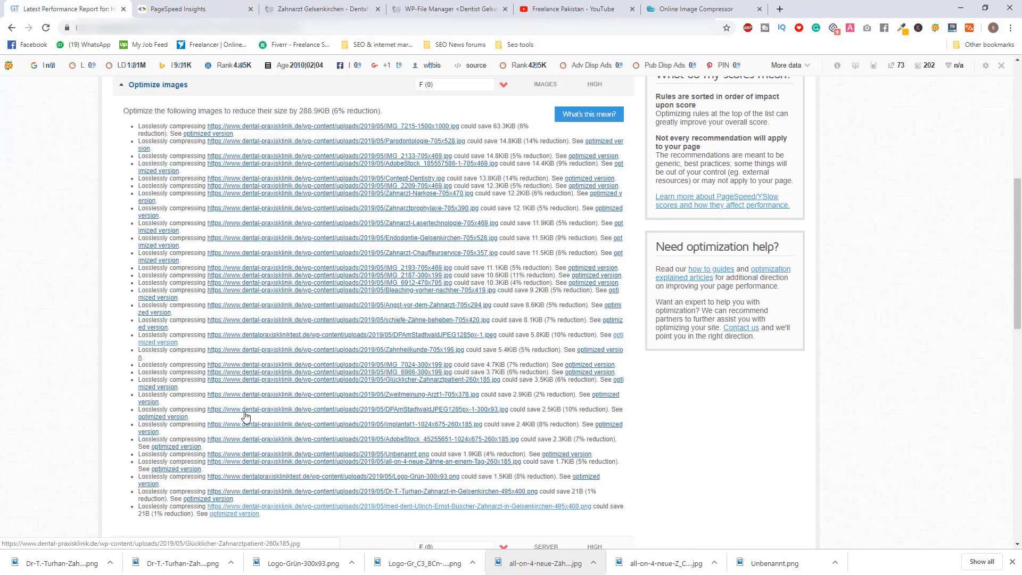
Open the original dentist portrait from the Optimize images list and check its file name
middle_click(263, 505)
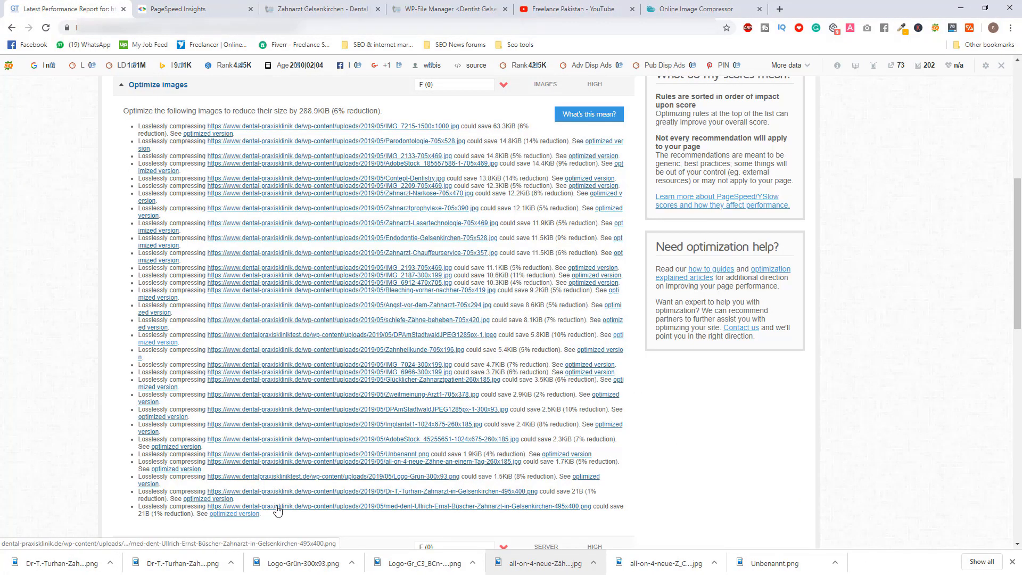
middle_click(247, 514)
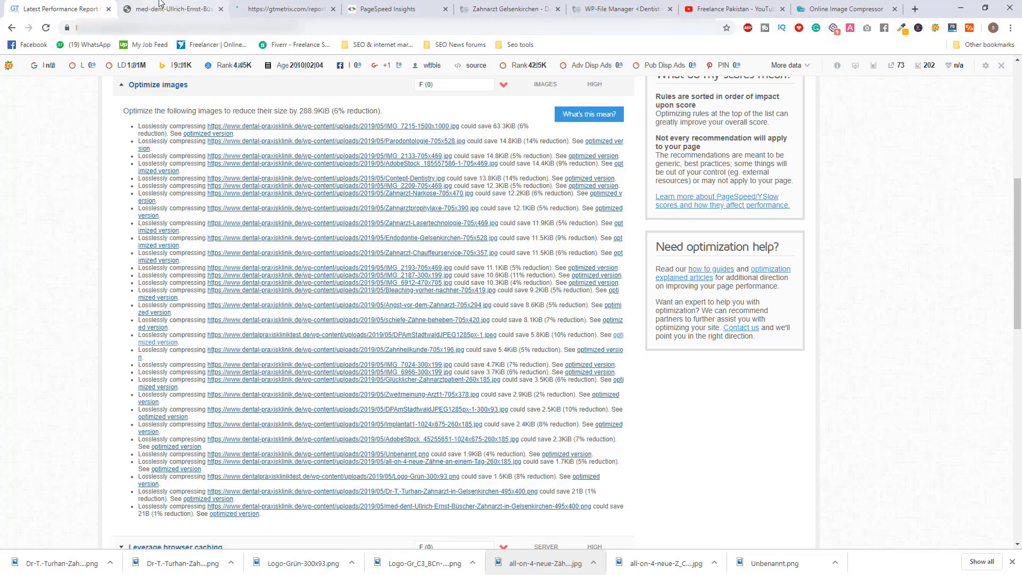
left_click(161, 7)
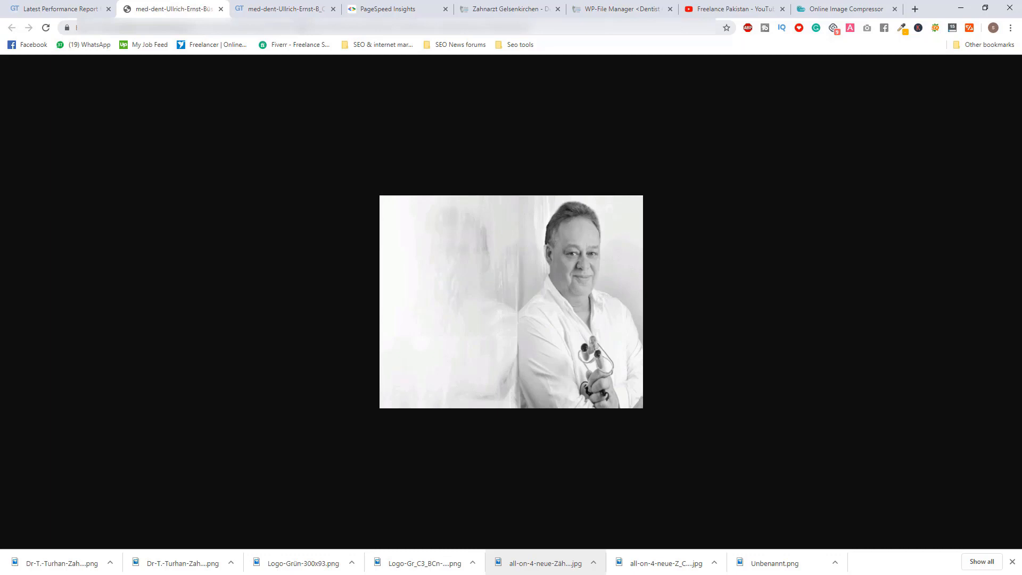
left_click(41, 2)
left_click(202, 8)
left_click(221, 9)
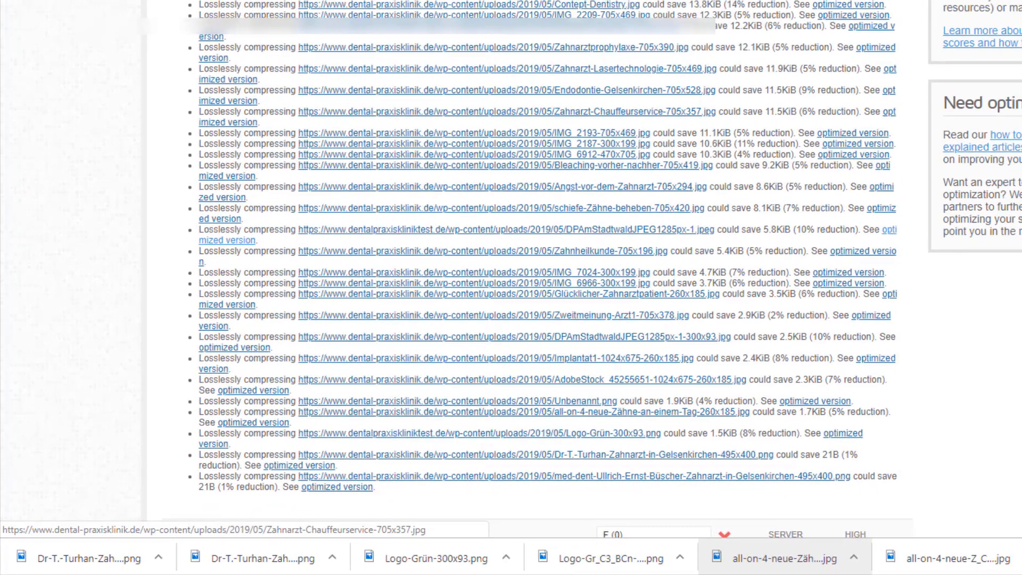
left_click(207, 9)
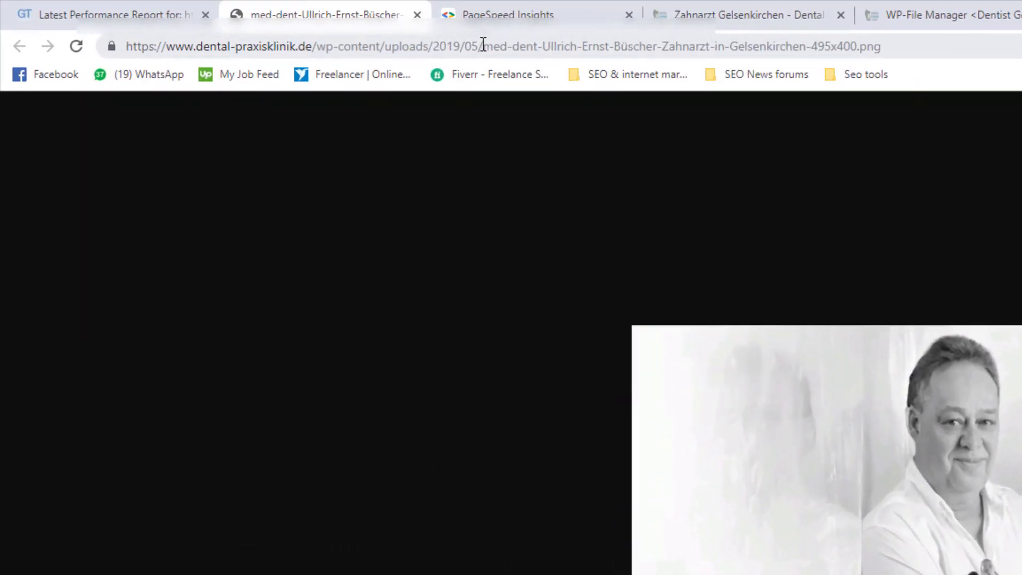
left_click_drag(482, 45, 891, 38)
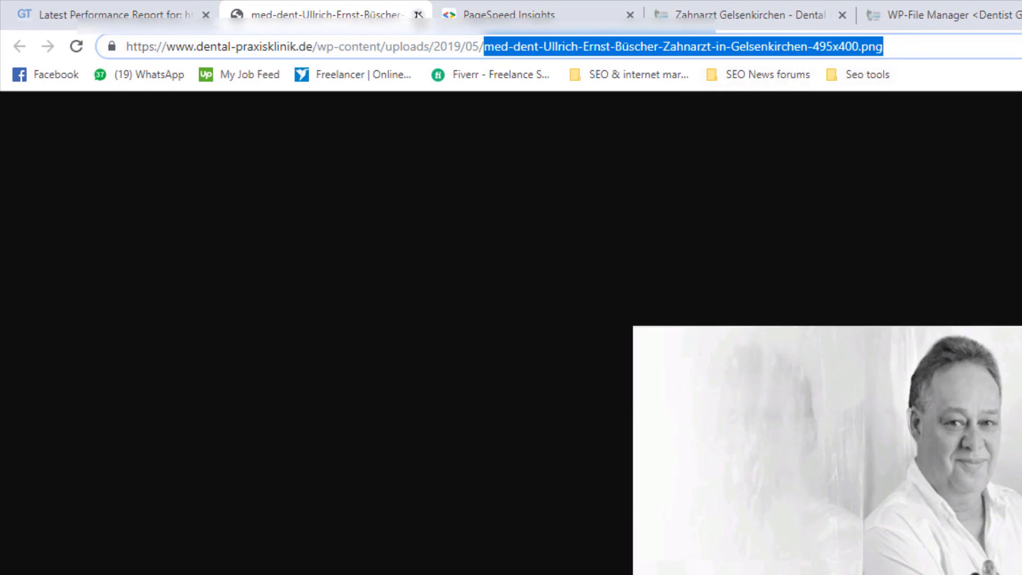
left_click(419, 14)
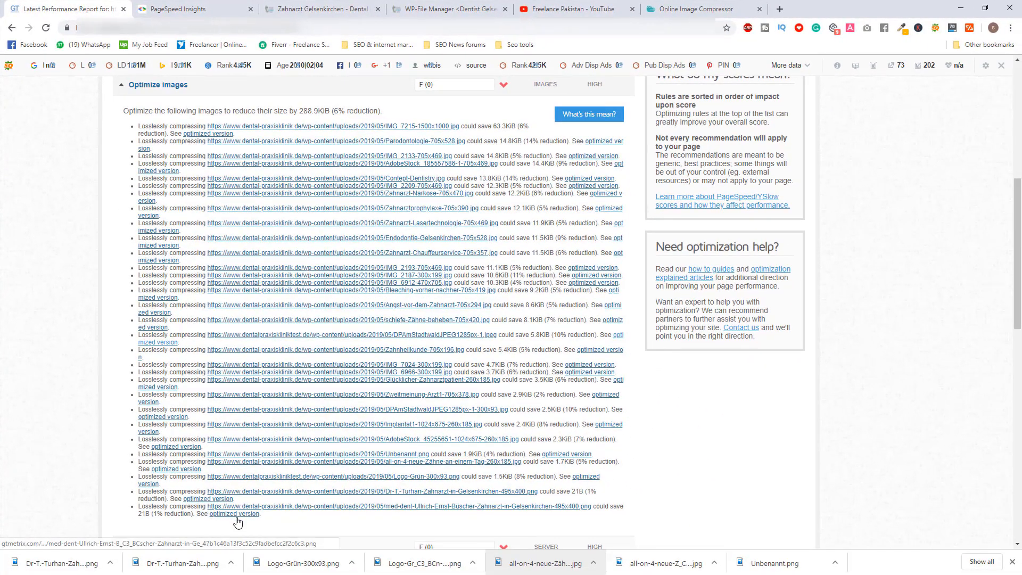
Open the portrait's optimized version and save the 495x400 PNG to the desktop
middle_click(238, 514)
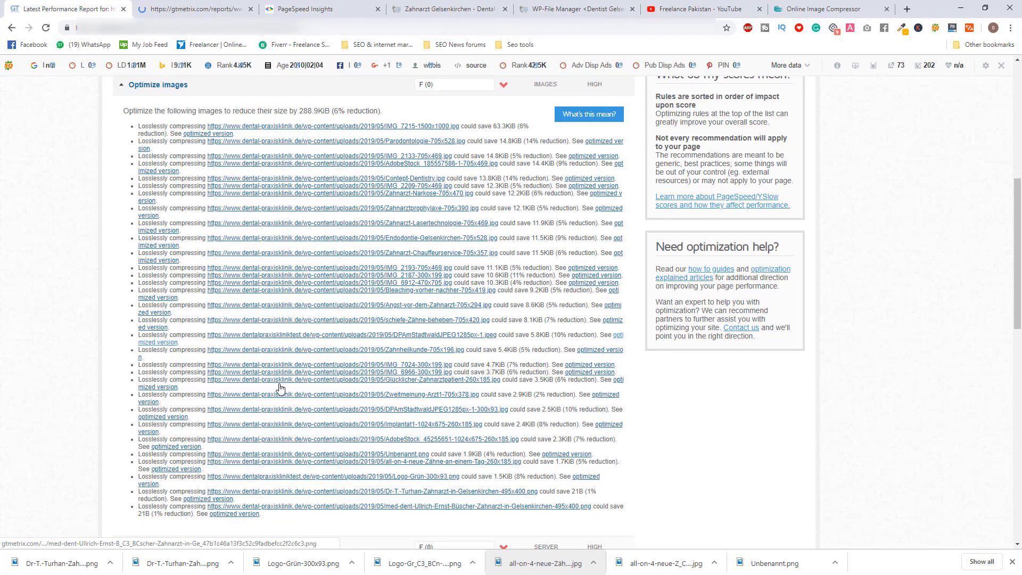
left_click(192, 9)
right_click(502, 260)
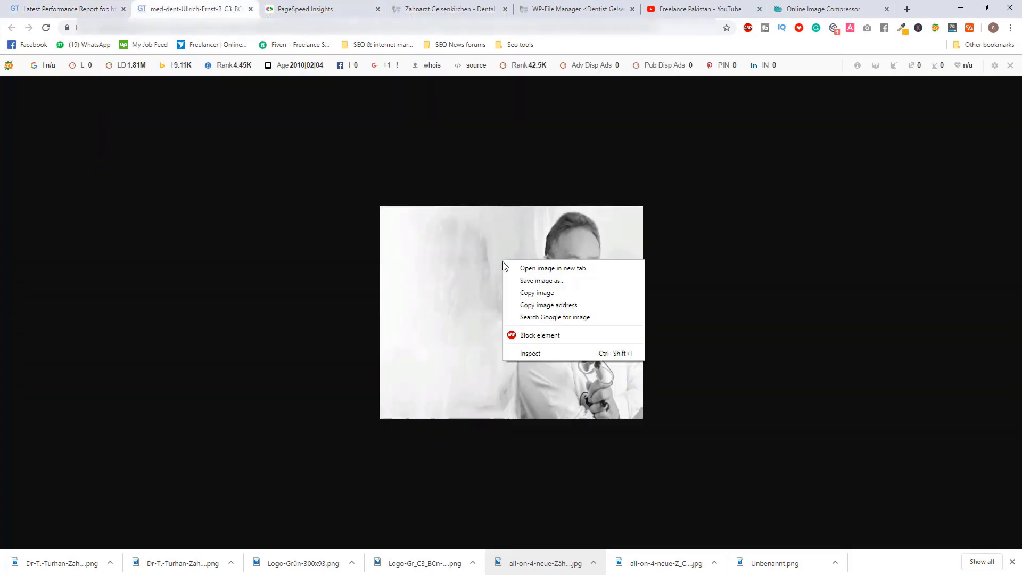
left_click(506, 279)
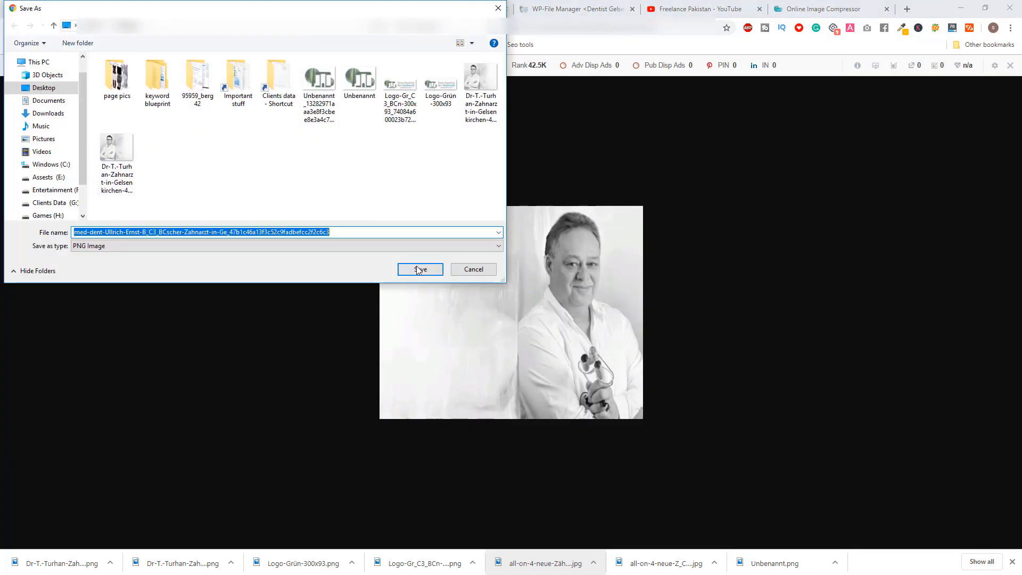
left_click(409, 267)
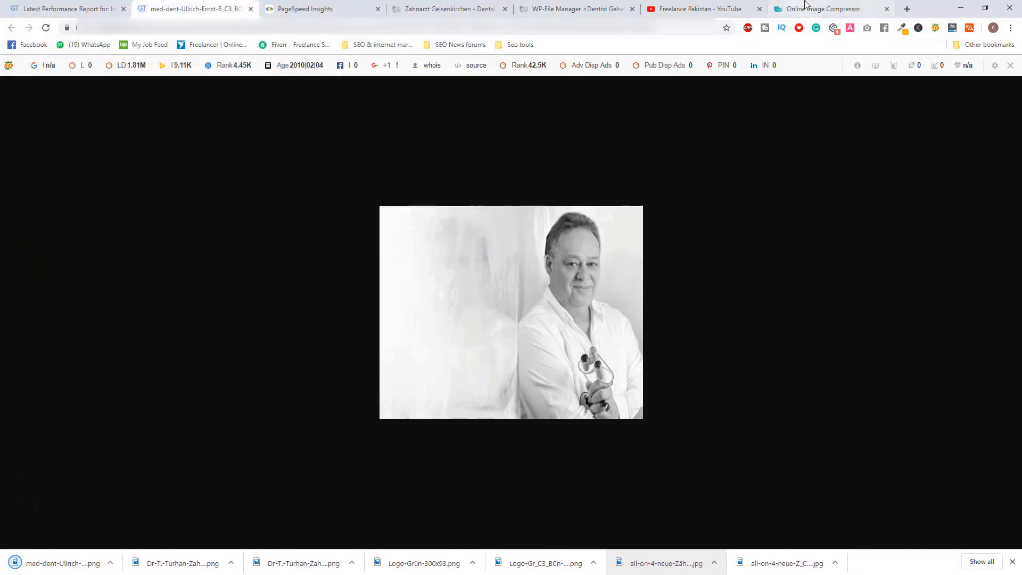
left_click(805, 8)
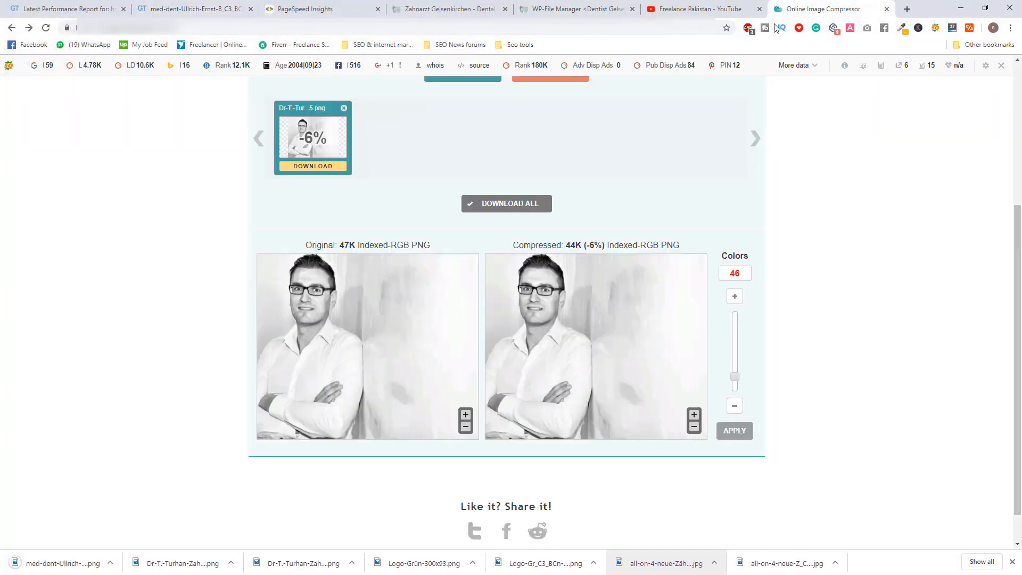
Swap the queued image for the dentist portrait and compress it at 32 colours to 43K (-12%)
left_click(344, 109)
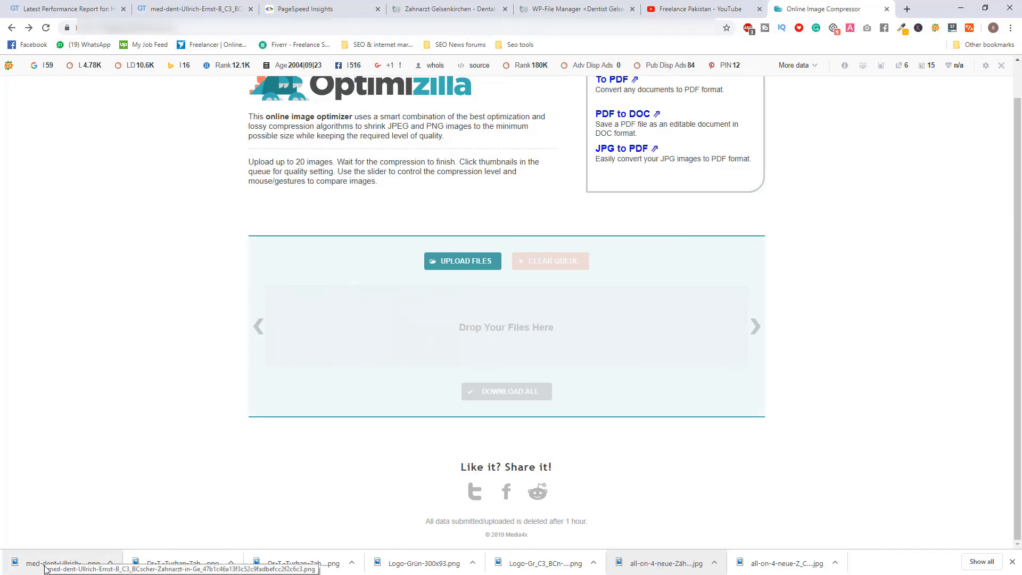
left_click_drag(45, 569, 413, 338)
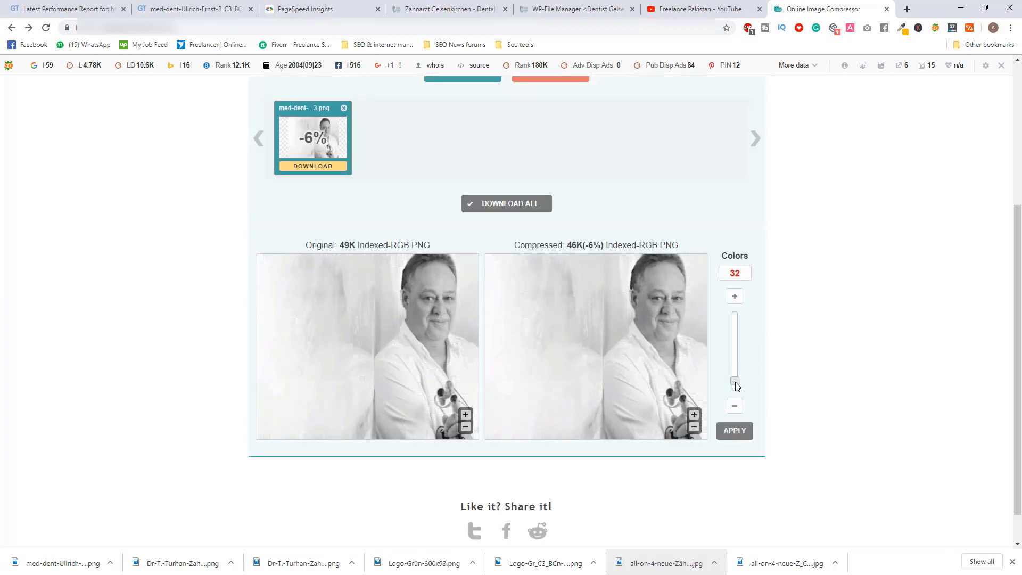
left_click(735, 381)
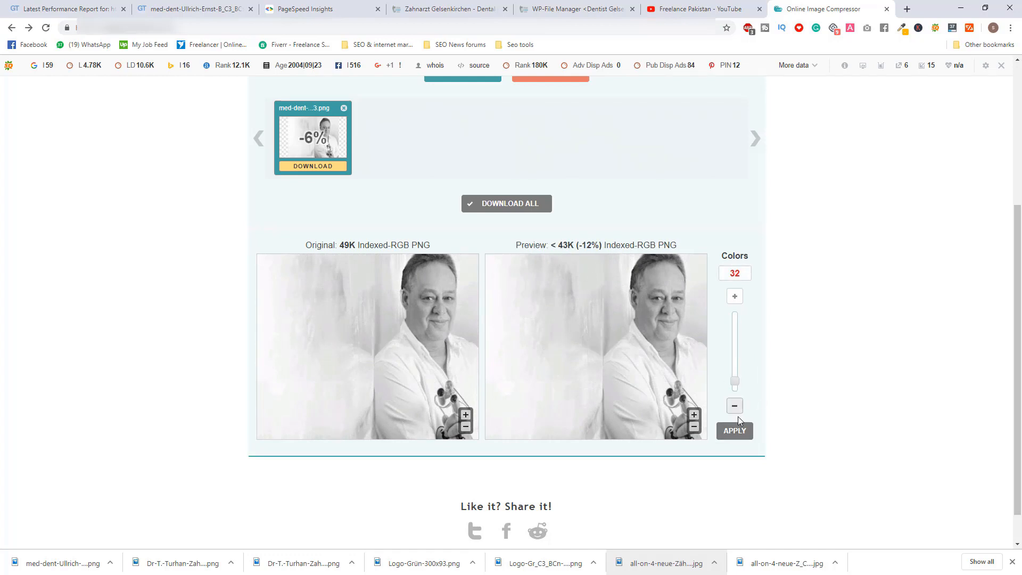
left_click(733, 429)
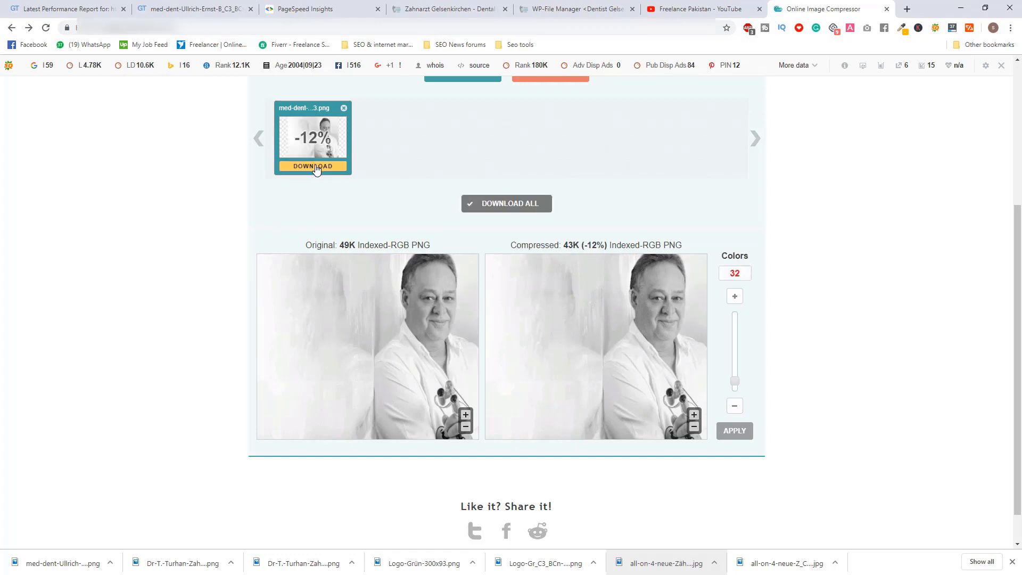
Download the compressed portrait under its original 495x400 site file name
left_click(314, 166)
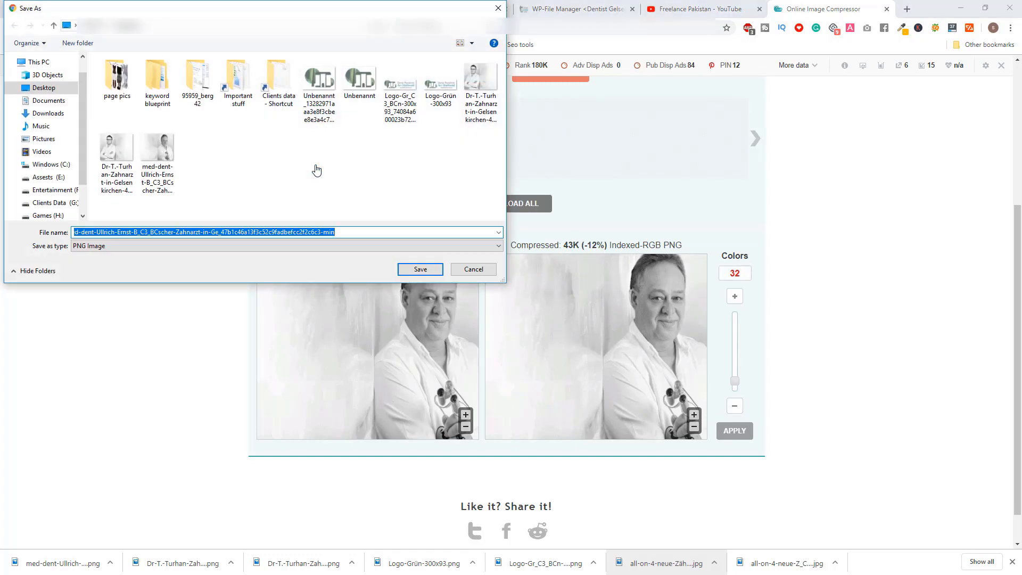
type("med-dent-Ullrich-Ernst-Büscher-Zahnarzt-in-Gelsenkirchen-495x400.png")
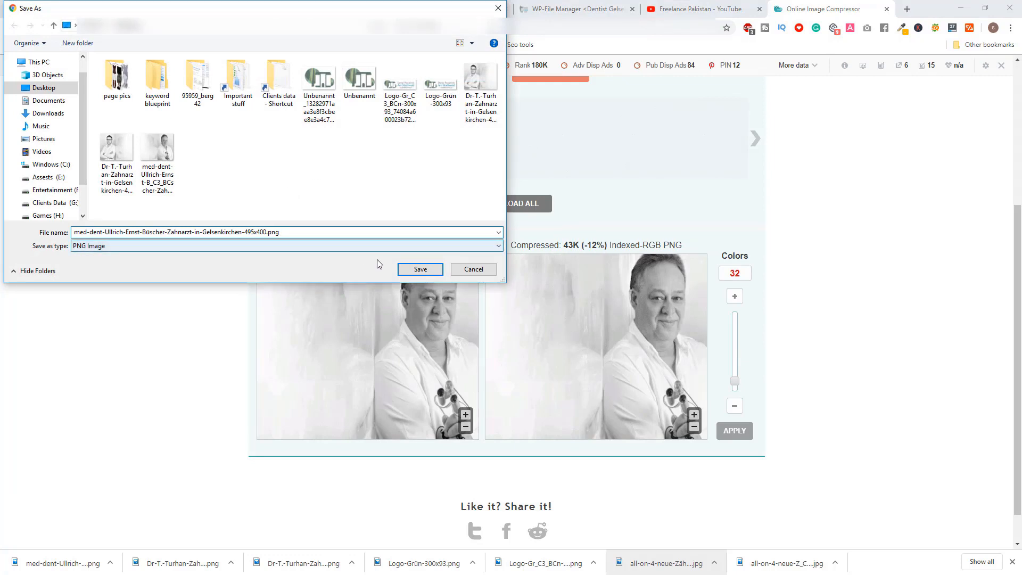
left_click(414, 269)
left_click(548, 6)
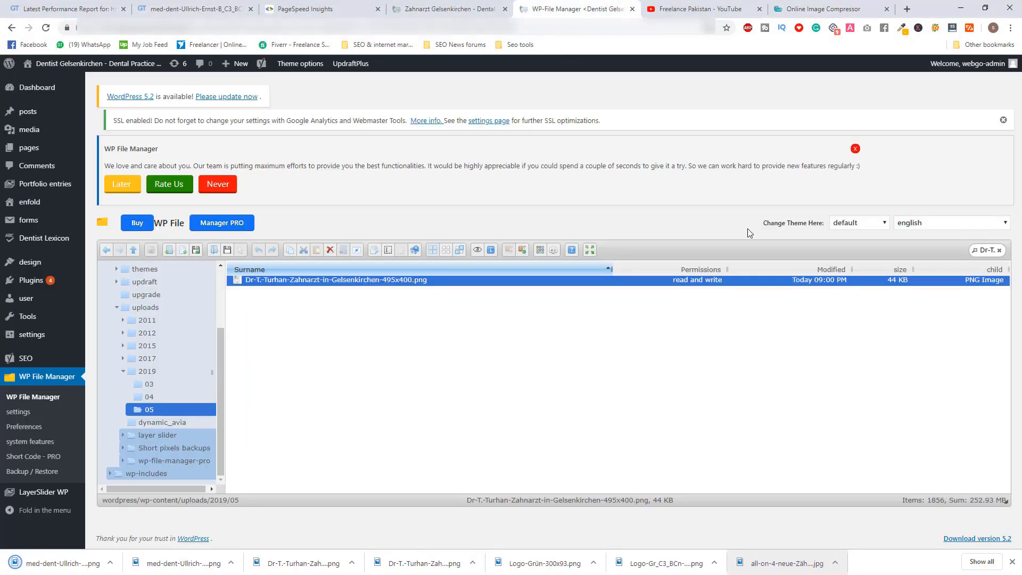
Find the dentist portrait PNG in uploads/2019/05 and preview the current server copy
left_click(983, 250)
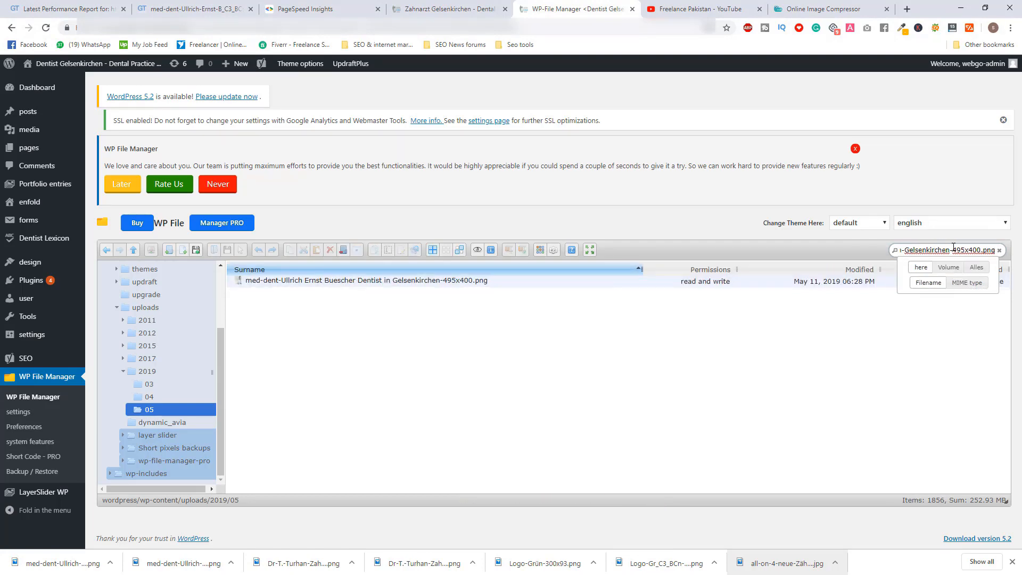
left_click(346, 282)
right_click(346, 283)
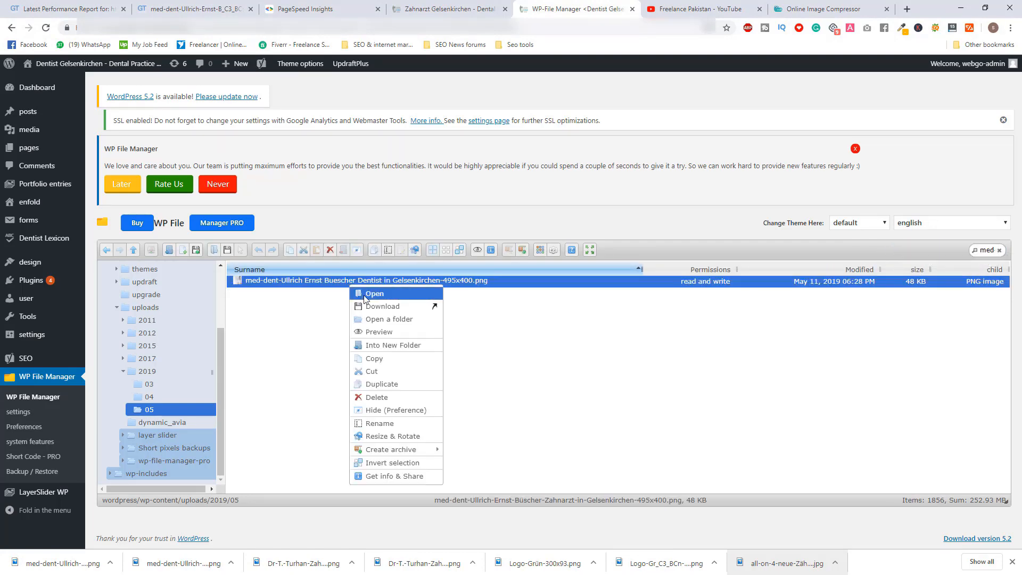
left_click(362, 292)
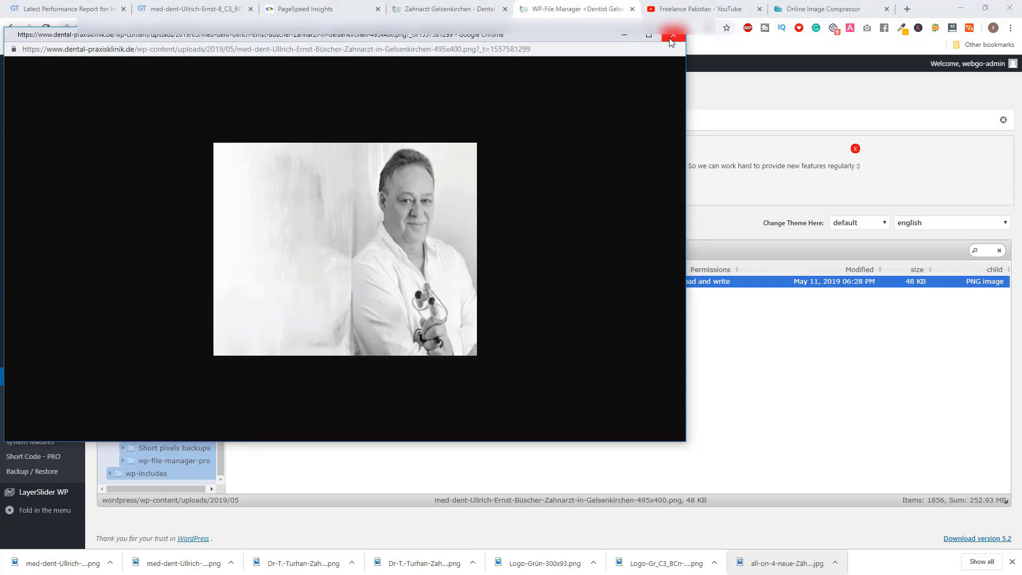
left_click(670, 39)
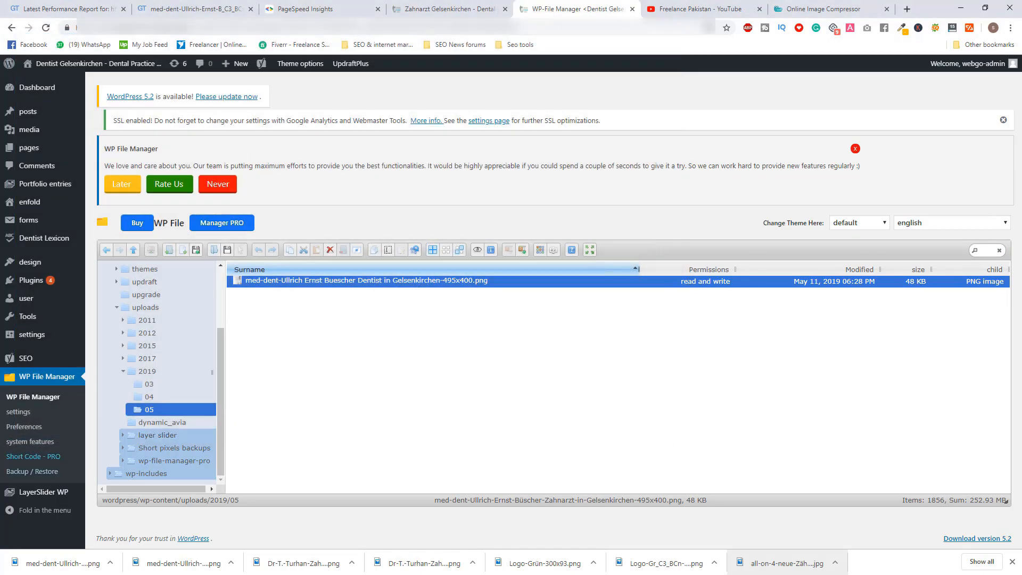
Upload the 42 KB compressed portrait into the 05 folder, replacing the old file
left_click_drag(18, 561, 429, 337)
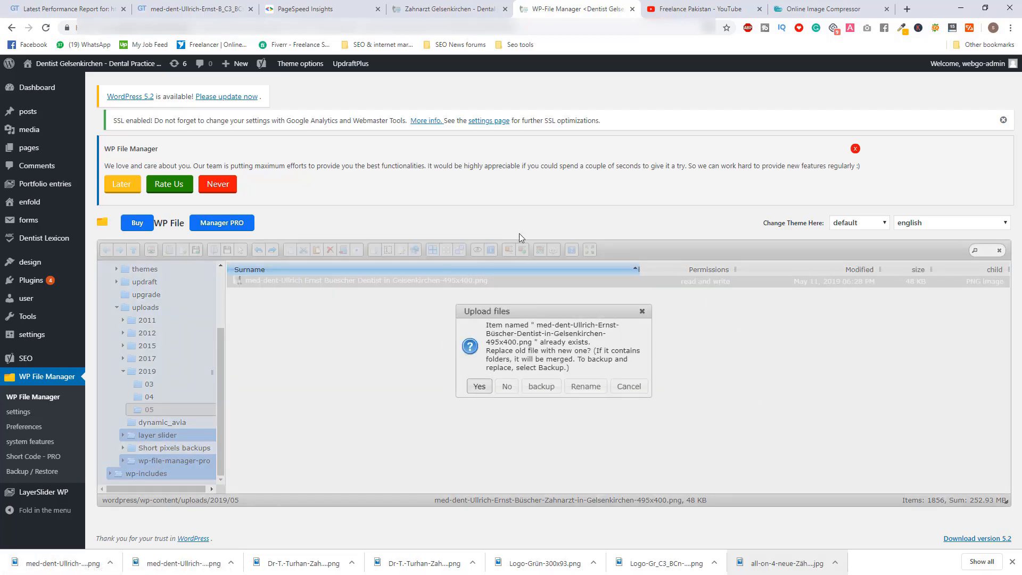
left_click(480, 387)
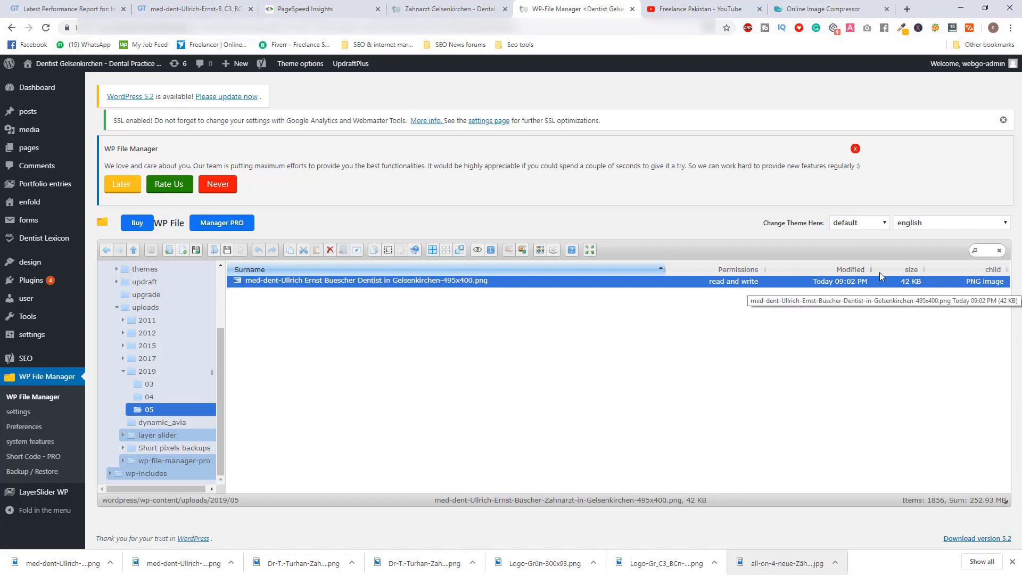
left_click(245, 4)
left_click(250, 9)
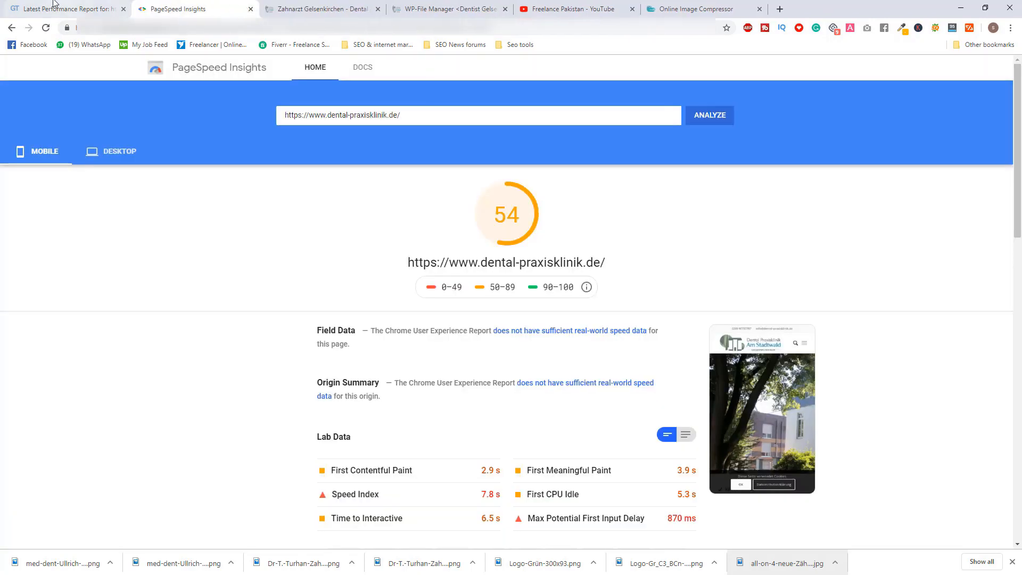
Open the GTmetrix home page in a new tab and copy the clinic site address
left_click(46, 6)
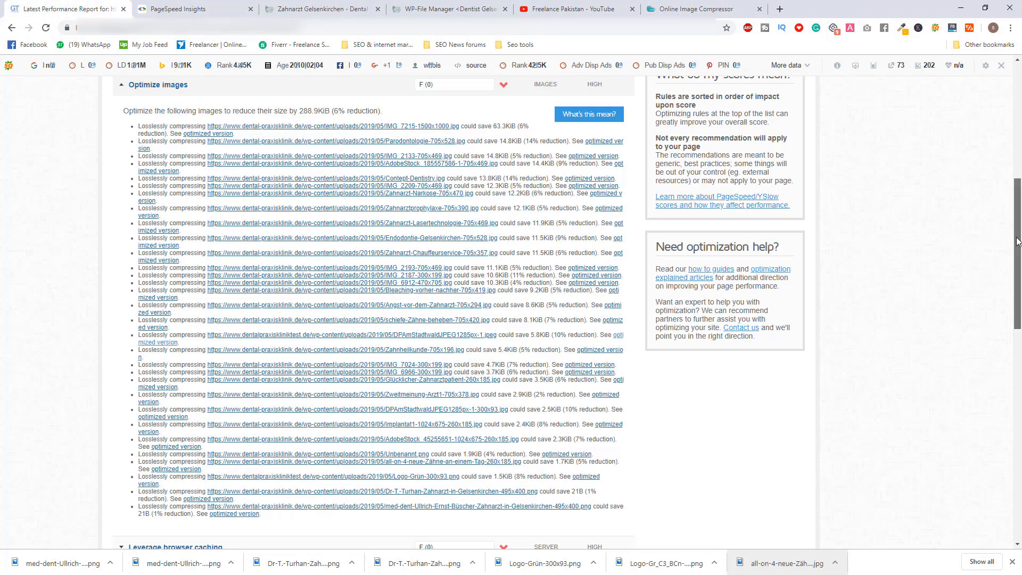
left_click_drag(1014, 239, 995, 130)
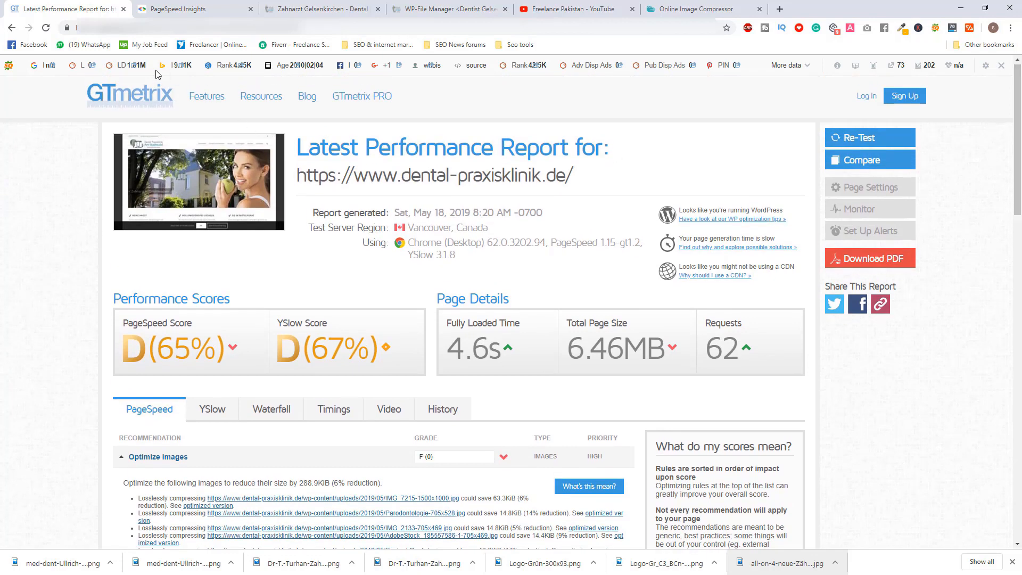
right_click(151, 95)
left_click(176, 102)
left_click_drag(594, 177, 292, 188)
key("ctrl+c")
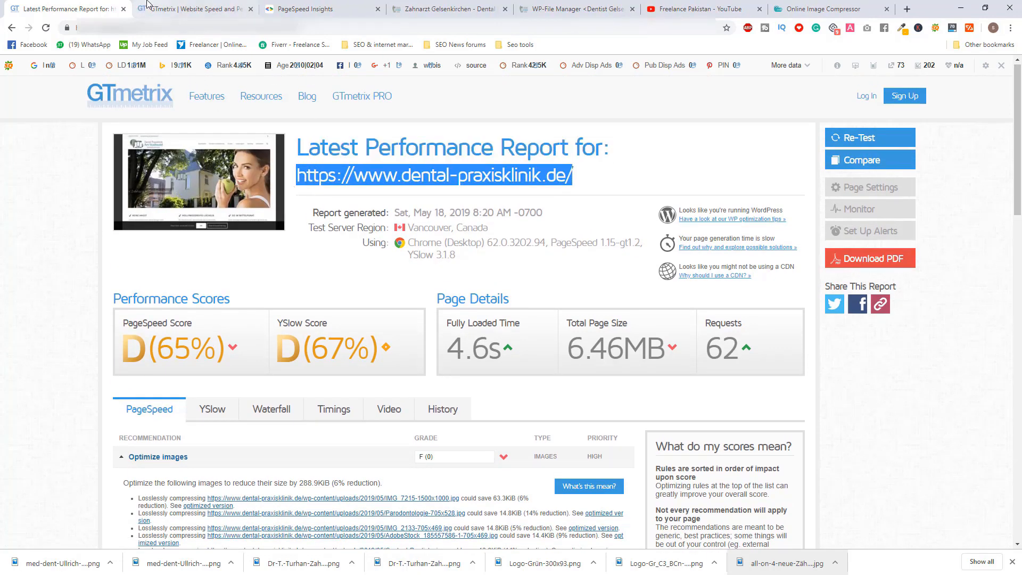
Start a new GTmetrix analysis of dental-praxisklinik.de, keeping the old report open while it runs
left_click(176, 9)
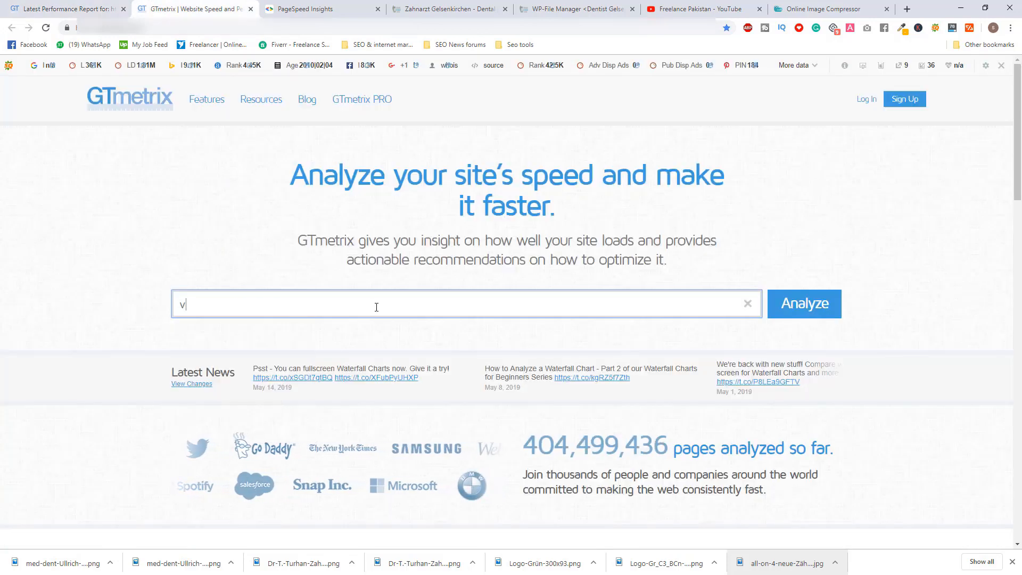
key("ctrl+v")
left_click(813, 315)
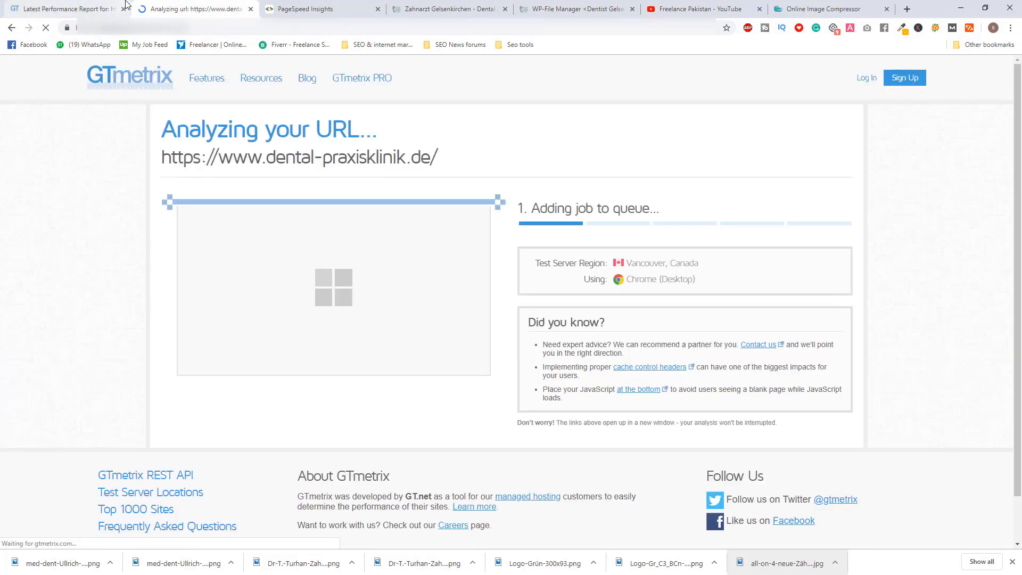
left_click(60, 6)
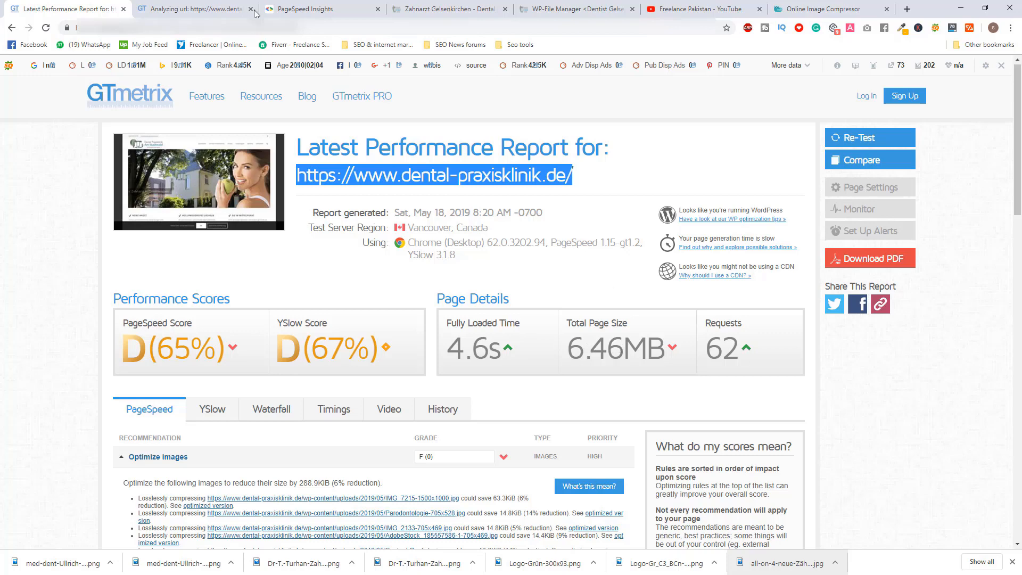
left_click(201, 4)
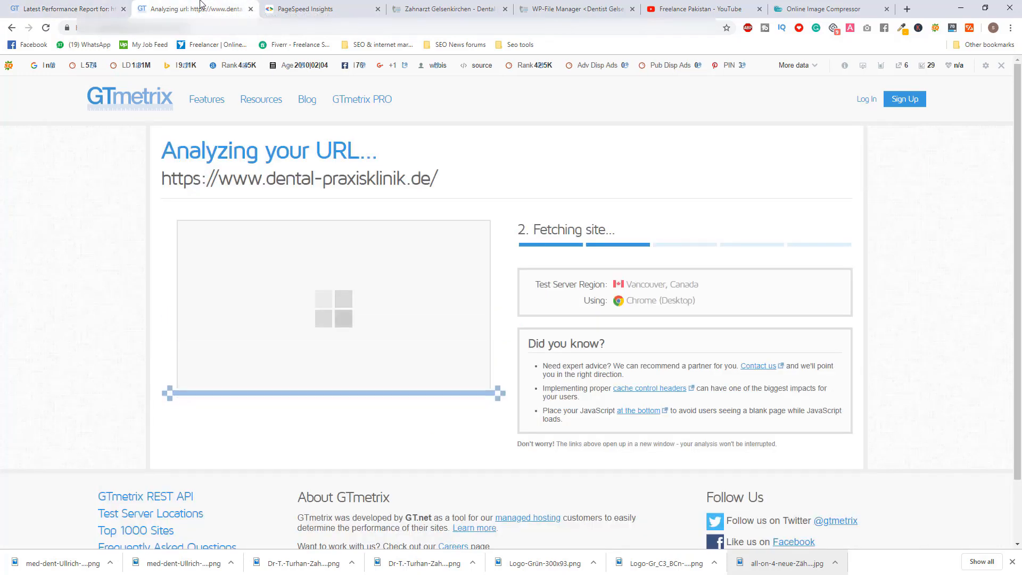
left_click(69, 7)
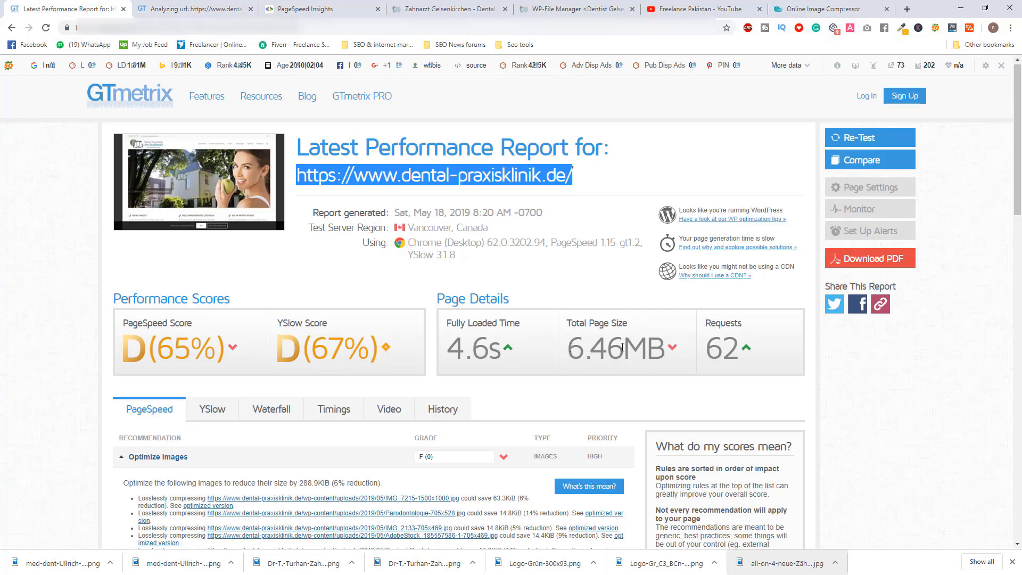
left_click(173, 6)
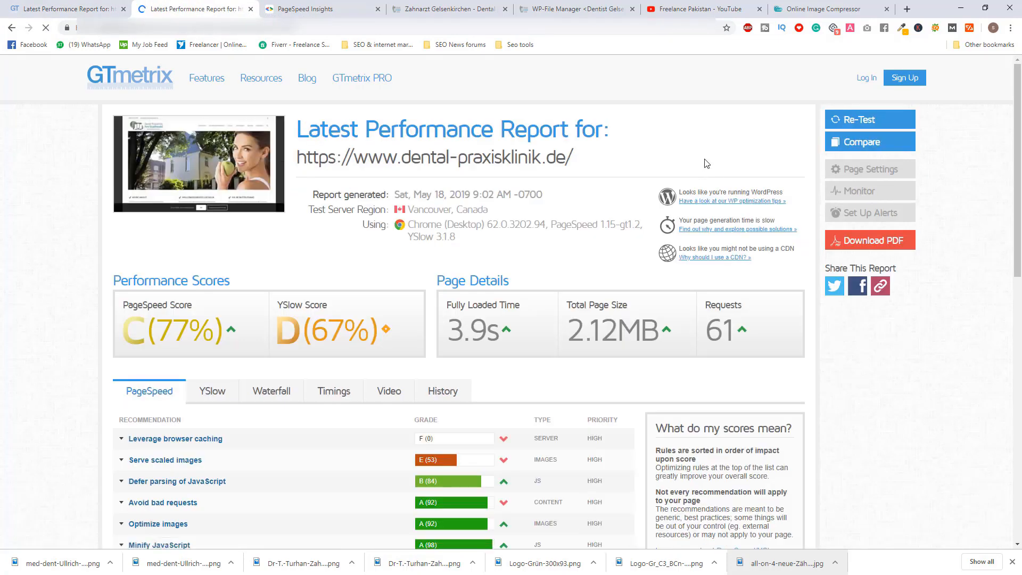
Compare the old D (65%) report's scores with the new C (77%) report
scroll(1012, 120, "down", 1)
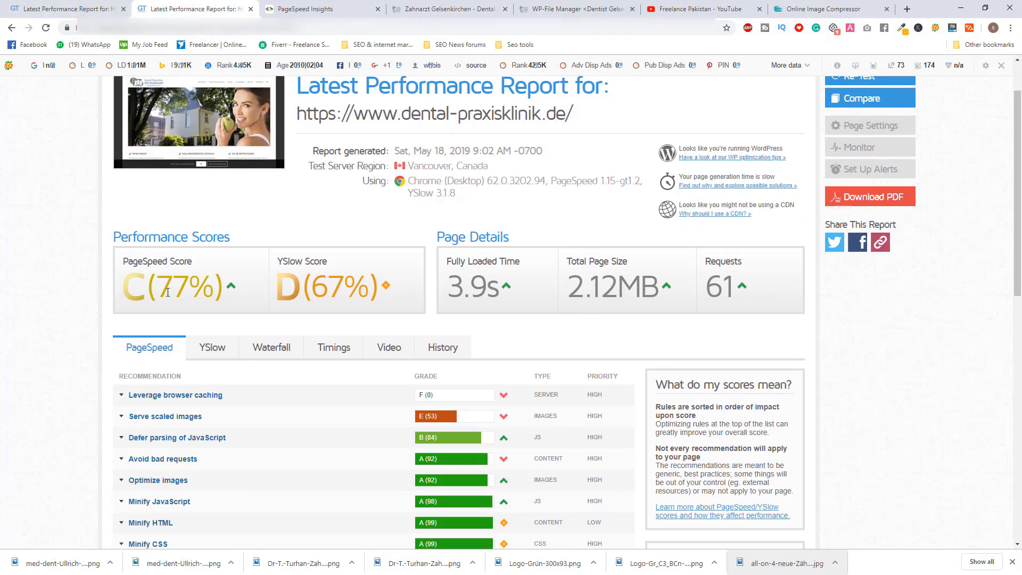
left_click(100, 4)
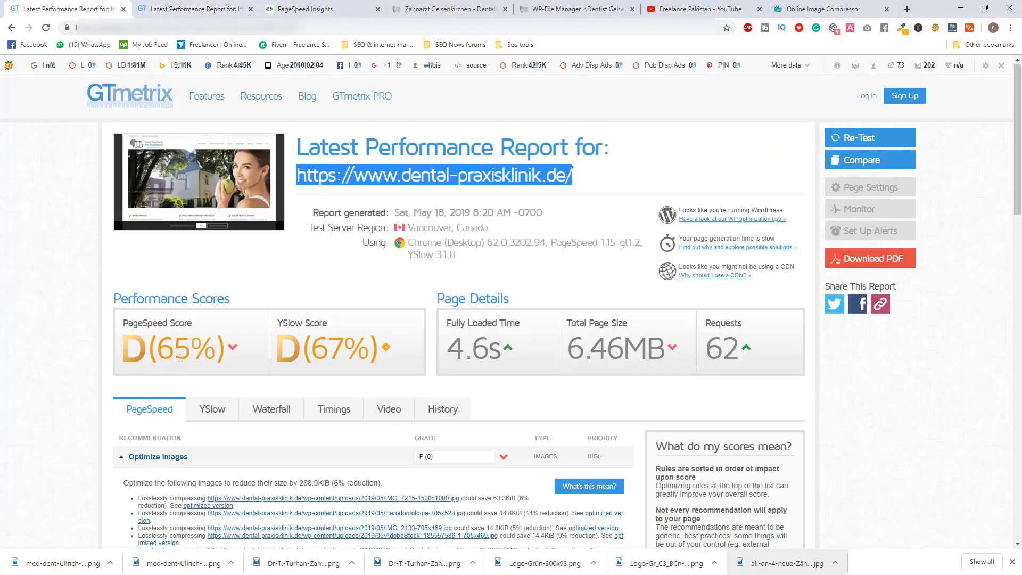
left_click(239, 4)
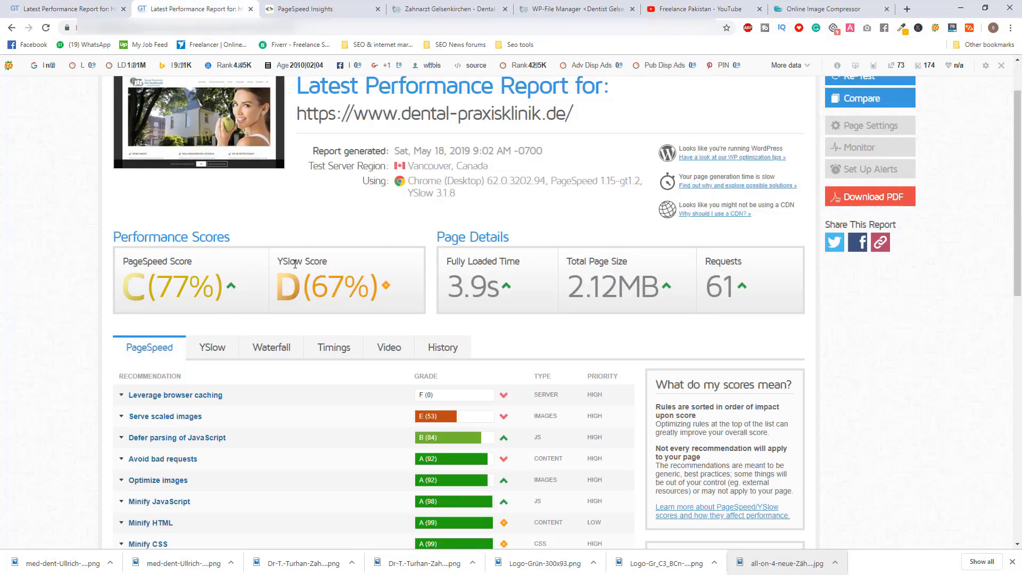
left_click(105, 3)
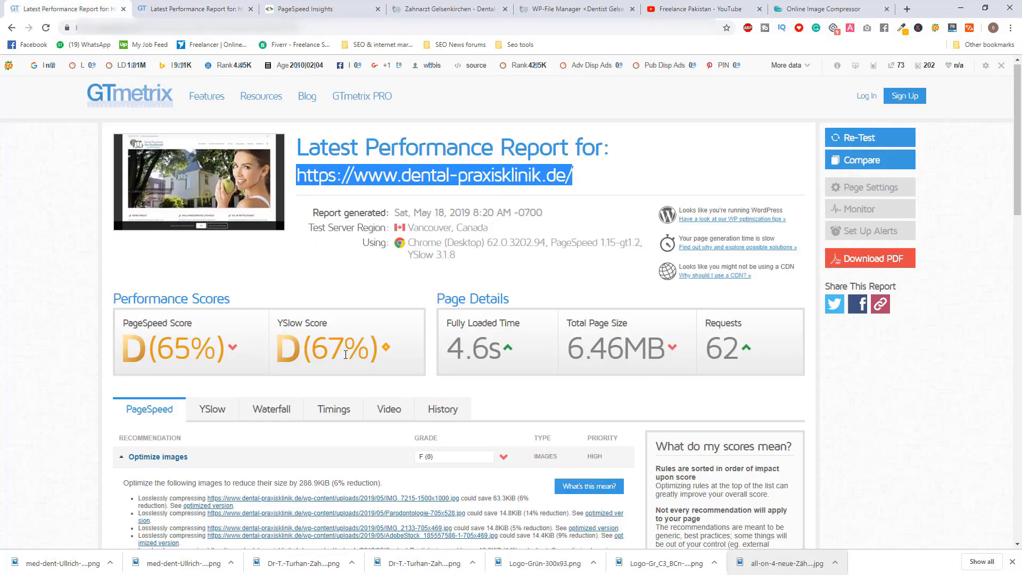
left_click(212, 3)
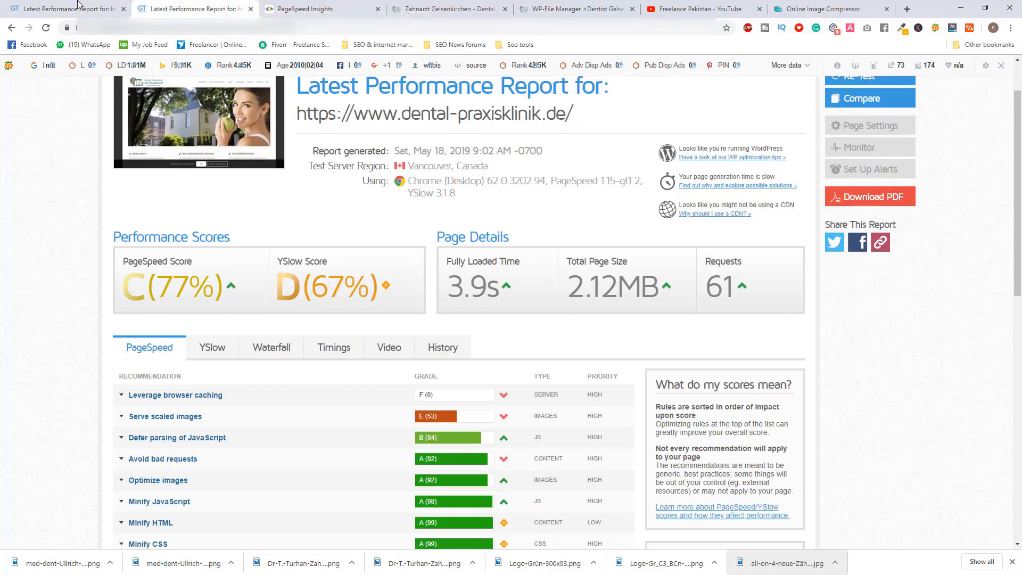
left_click(84, 4)
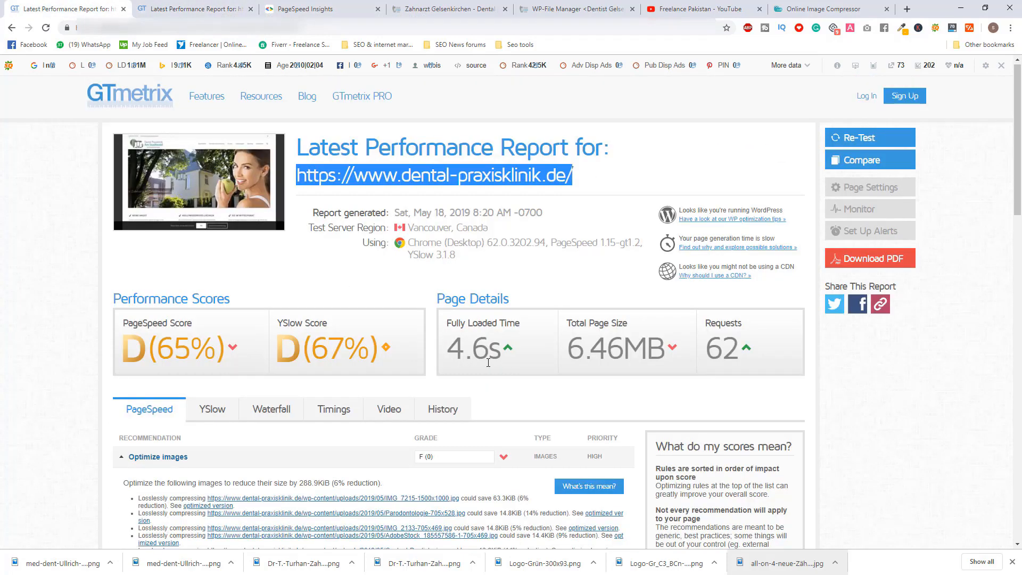
left_click(209, 5)
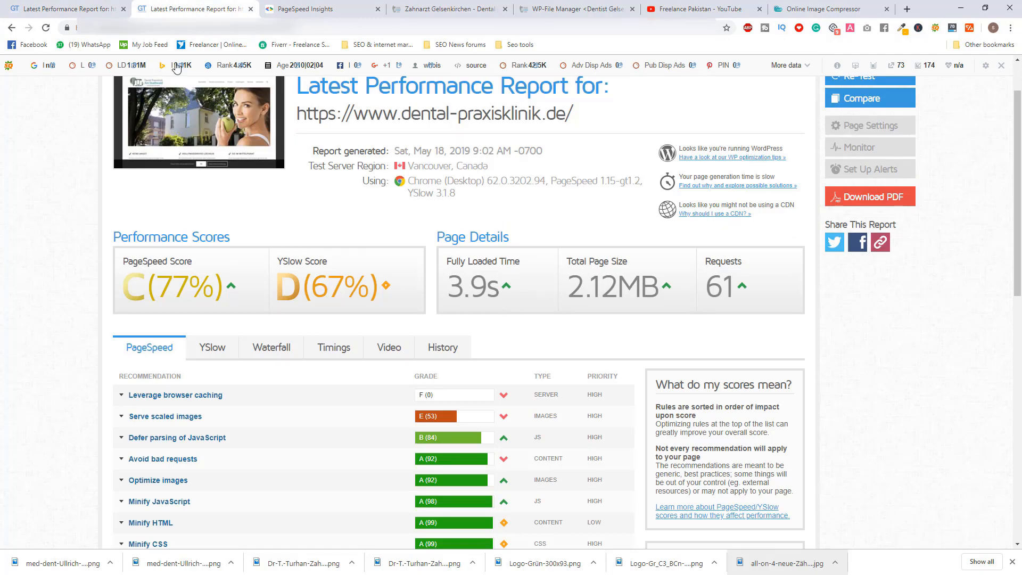
left_click(84, 4)
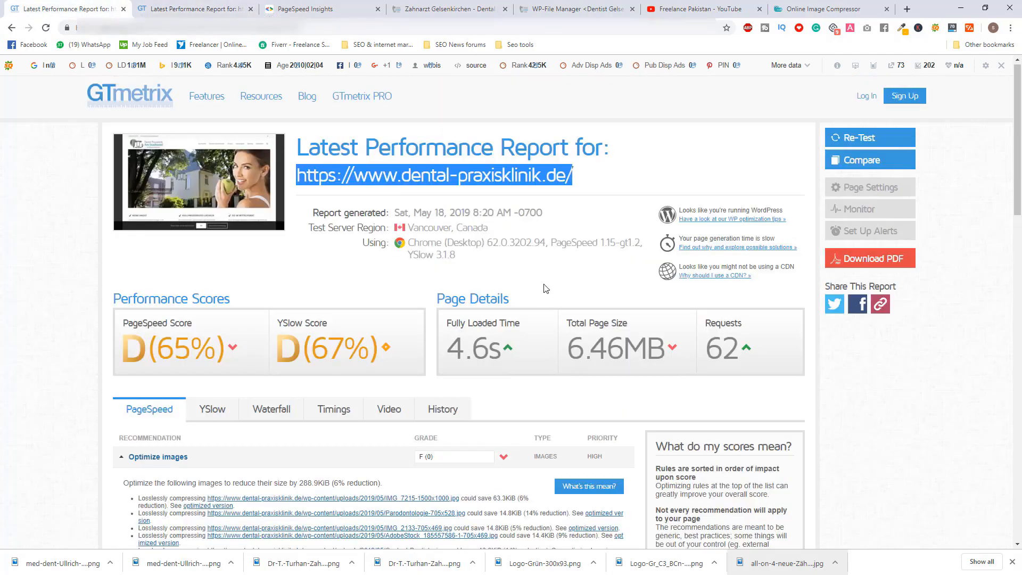
Compare total page size: 6.46MB in the old report versus 2.12MB in the new
left_click_drag(573, 321, 622, 349)
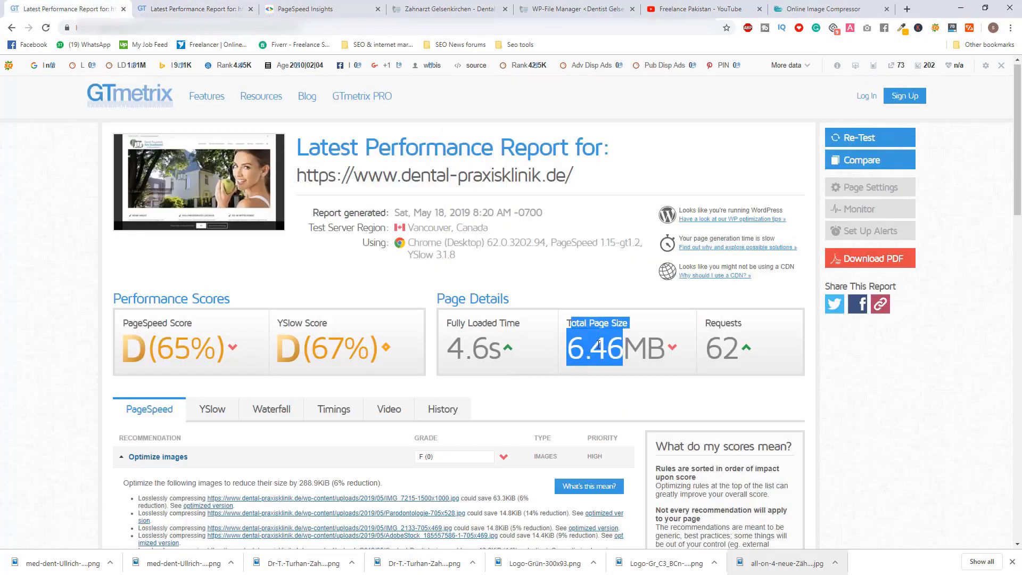
left_click(575, 352)
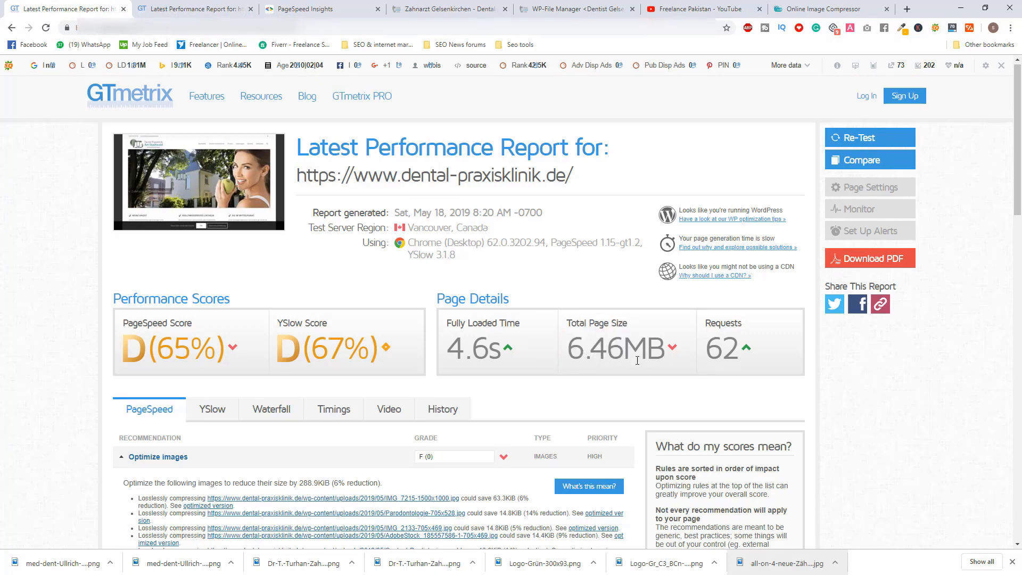
key("ctrl+Tab")
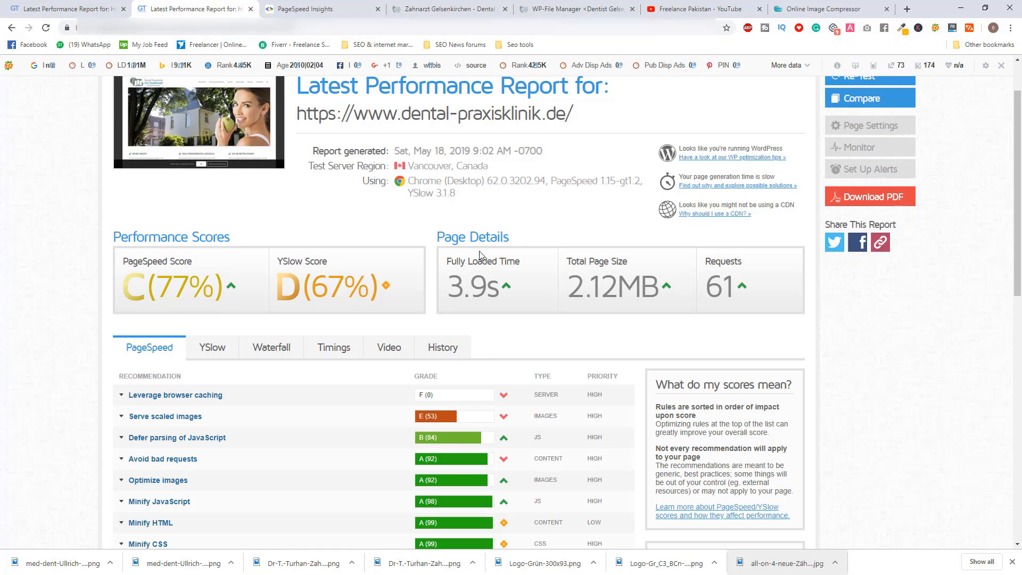
left_click(39, 6)
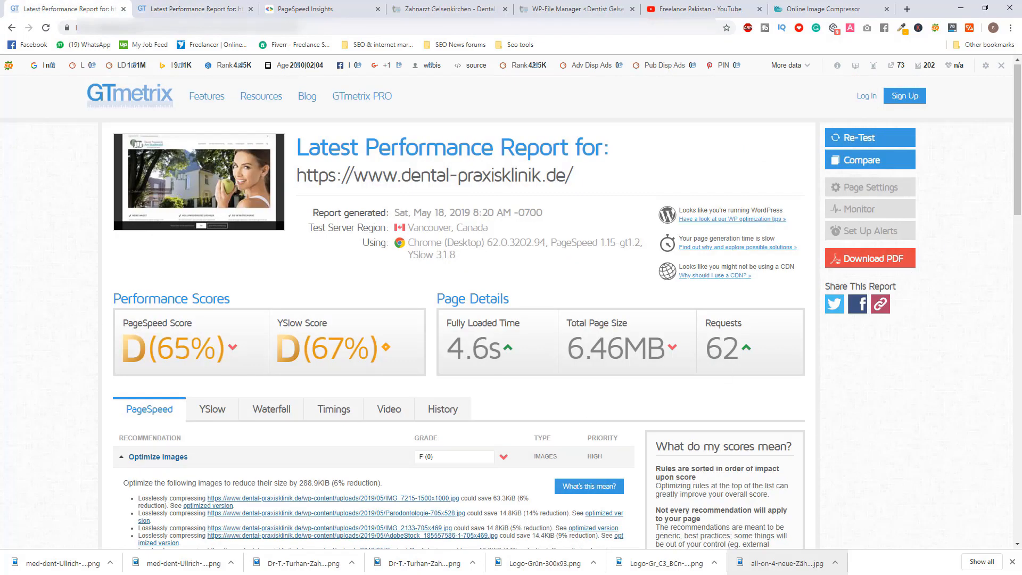
Collapse Optimize images on the old report and expand it on the new one, showing three images with 9.6KiB savings
scroll(166, 261, "down", 4)
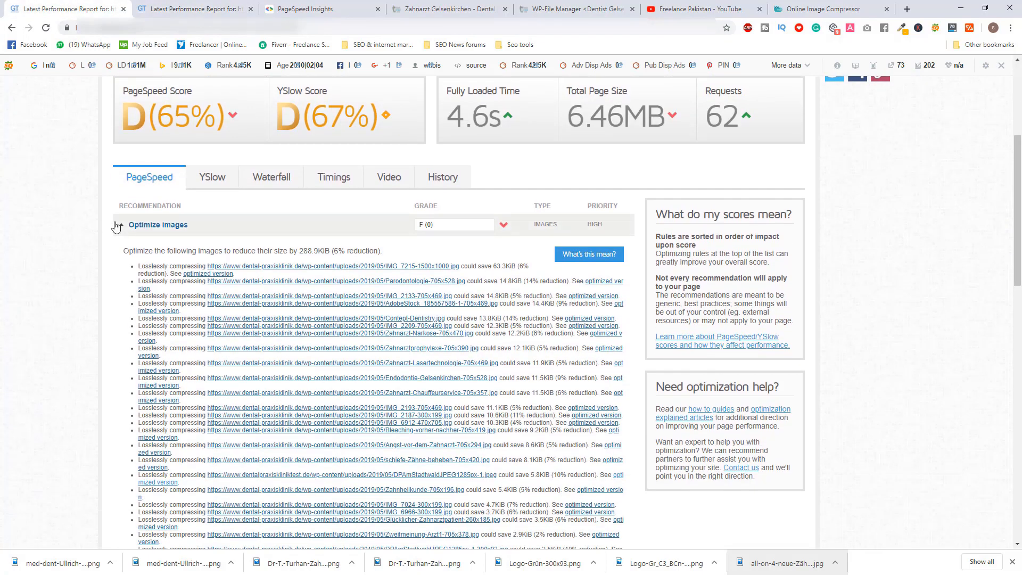
left_click(117, 225)
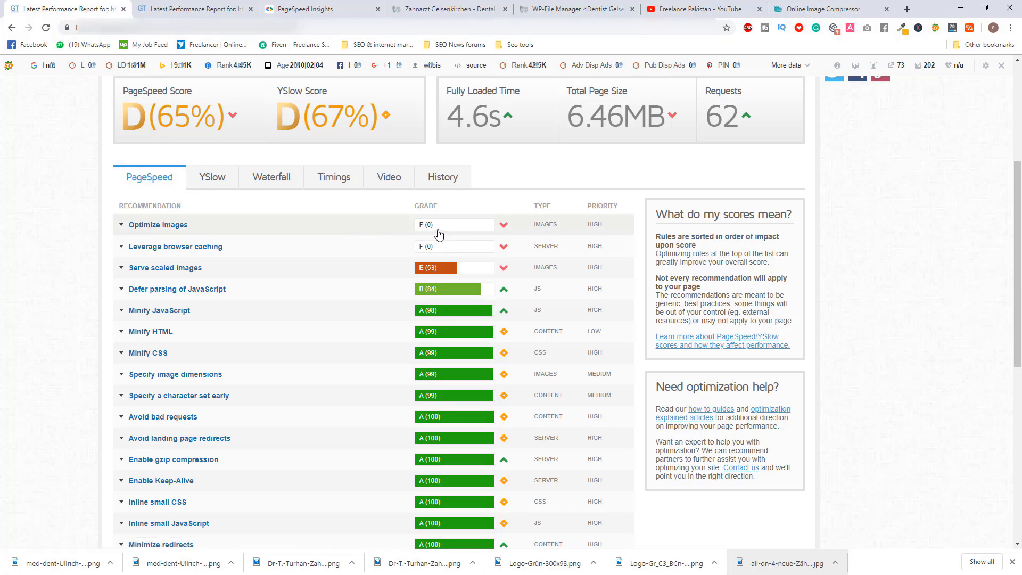
left_click(191, 8)
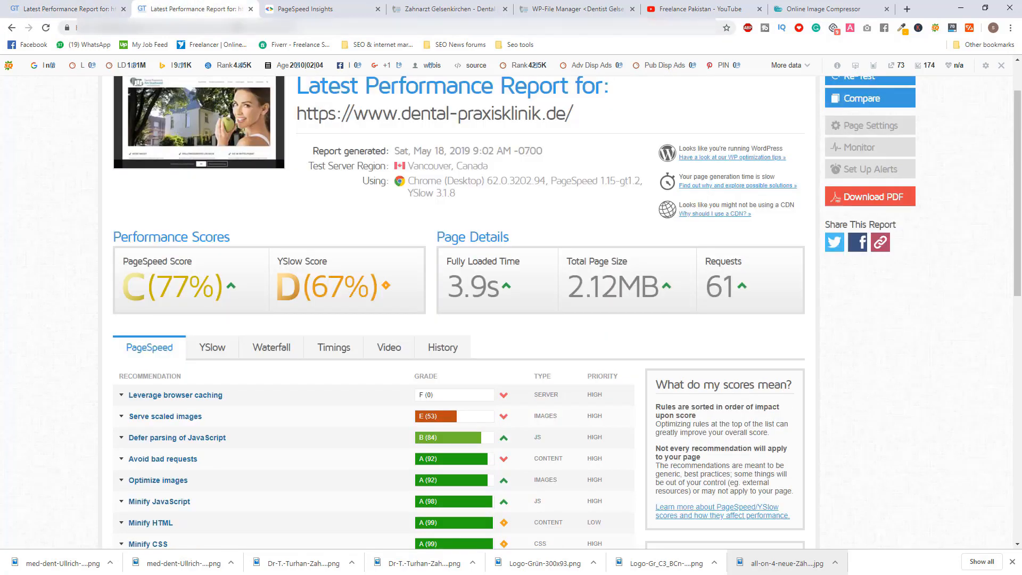
left_click_drag(1016, 148, 1017, 226)
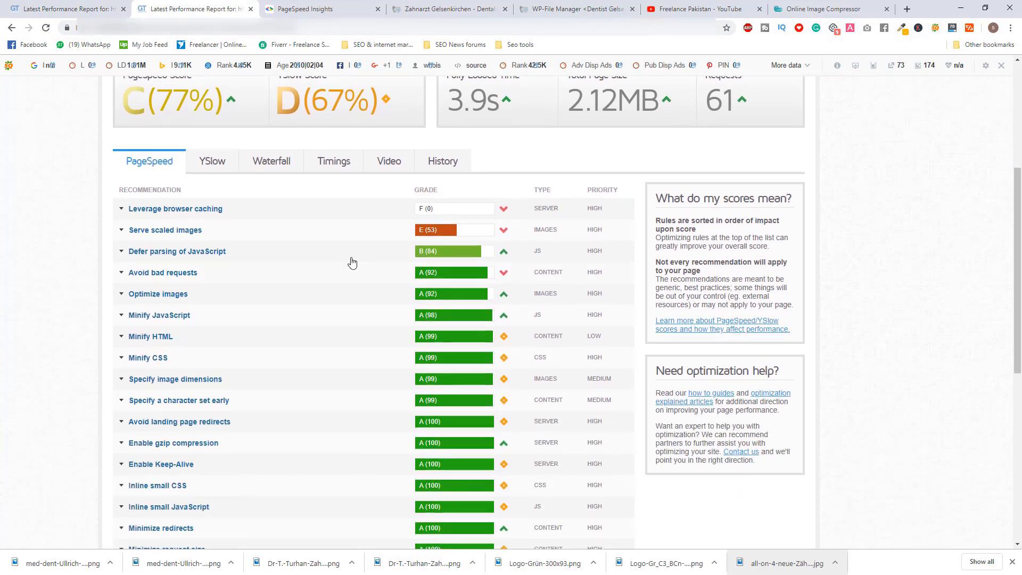
left_click(455, 302)
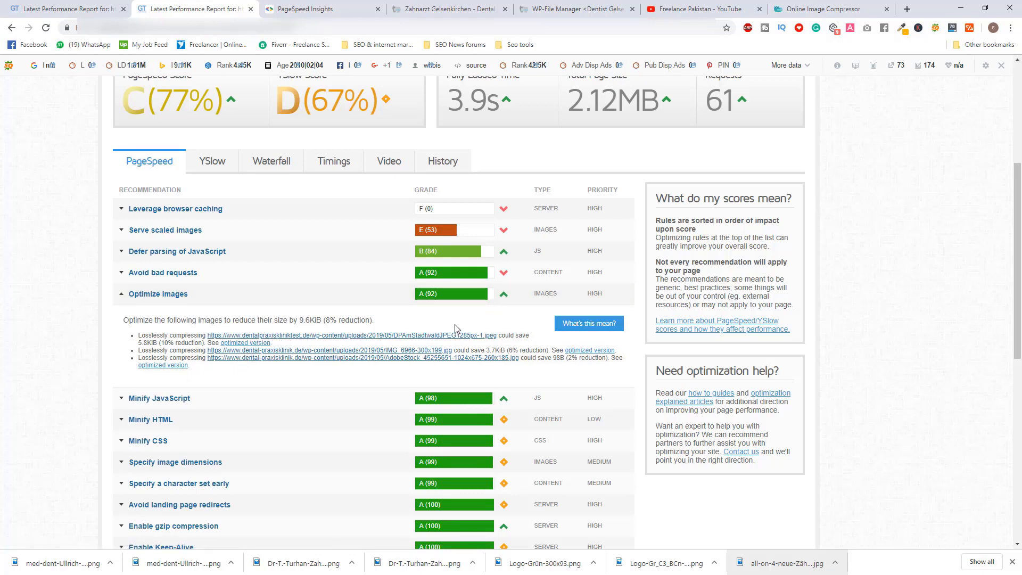
Compress IMG_6966-300x199.jpg in Optimizilla to 14K (-80%) and download it
left_click(417, 334)
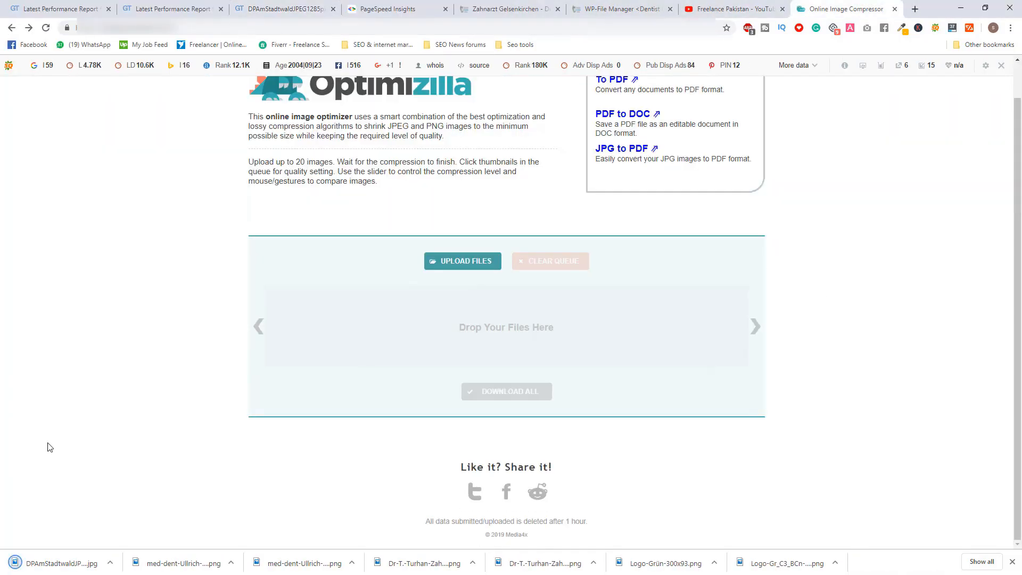
left_click_drag(46, 445, 385, 310)
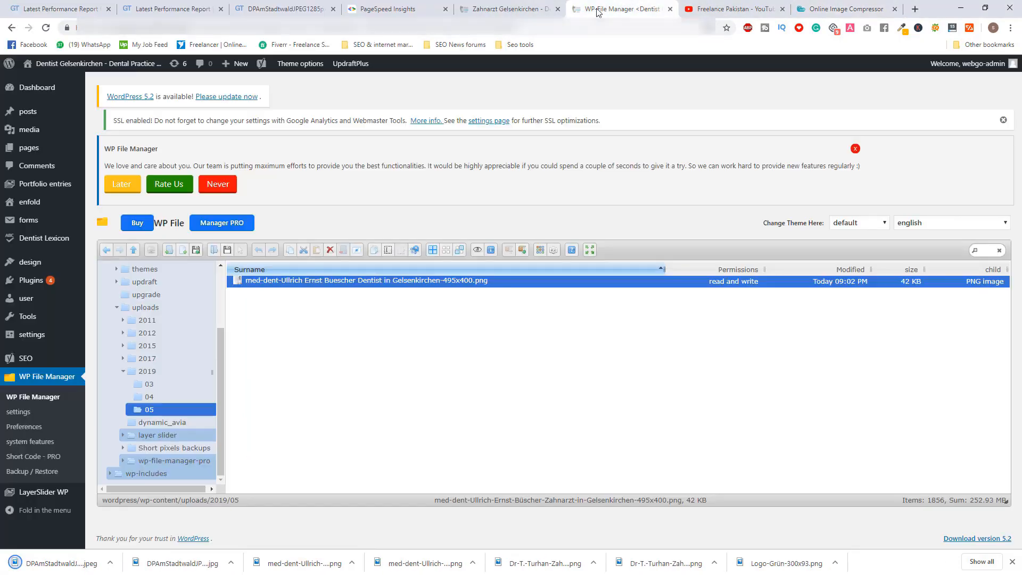
mouse_move(468, 346)
left_mouse_down()
mouse_move(477, 360)
mouse_move(472, 347)
left_mouse_up()
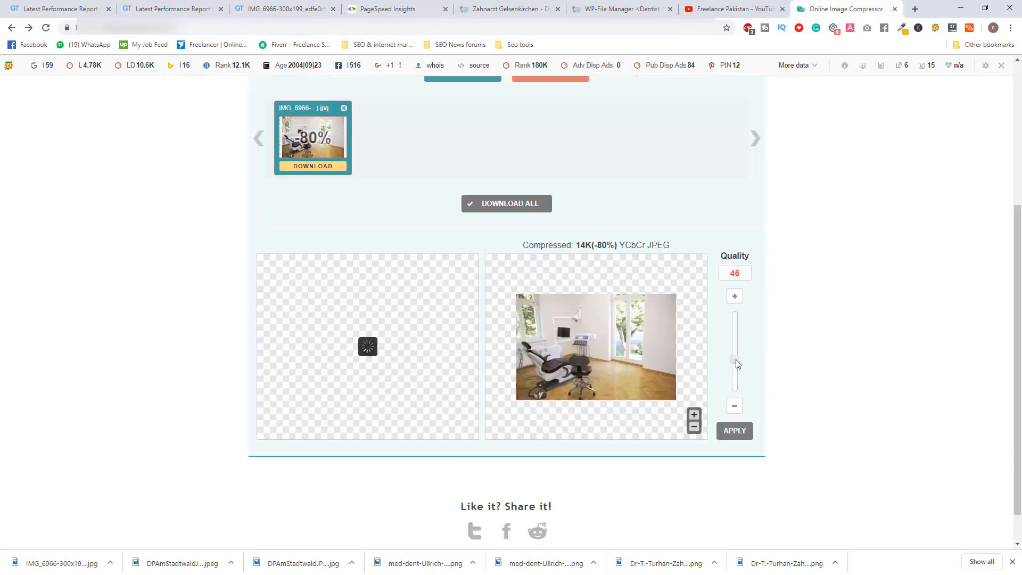
left_click(326, 166)
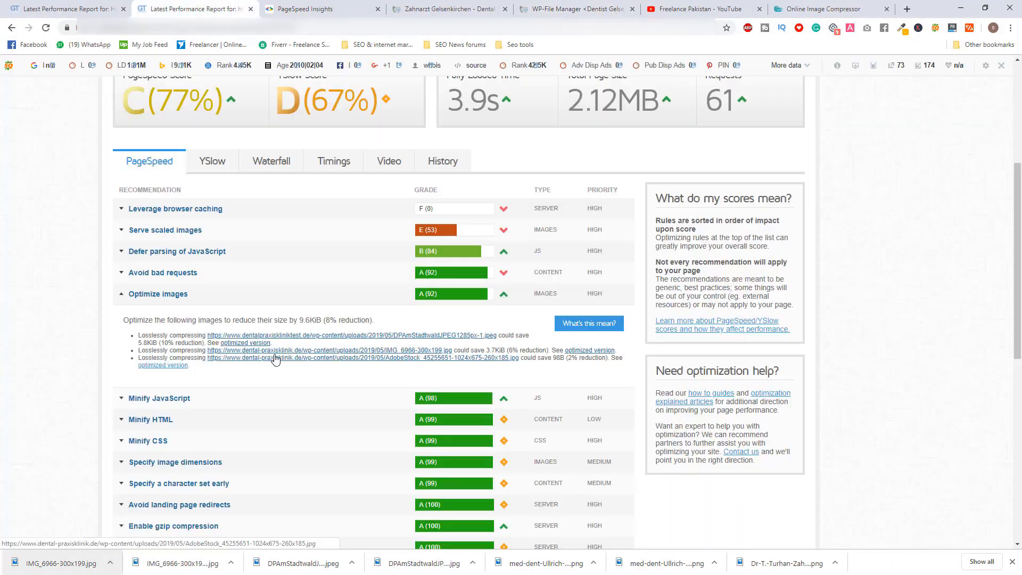
Save the flagged AdobeStock image and download its compressed version
left_click(275, 360)
key("ctrl+s")
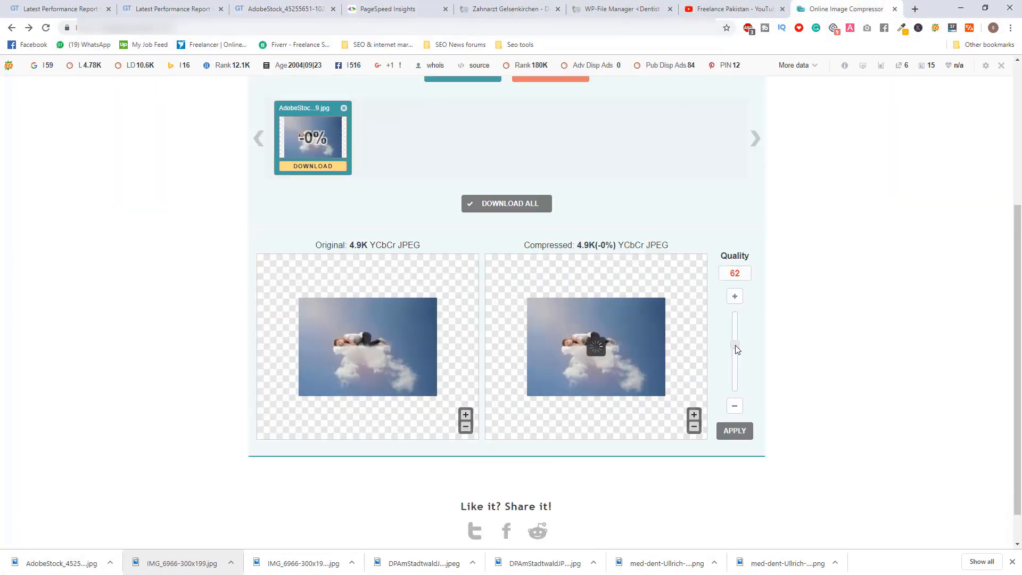
left_click(291, 167)
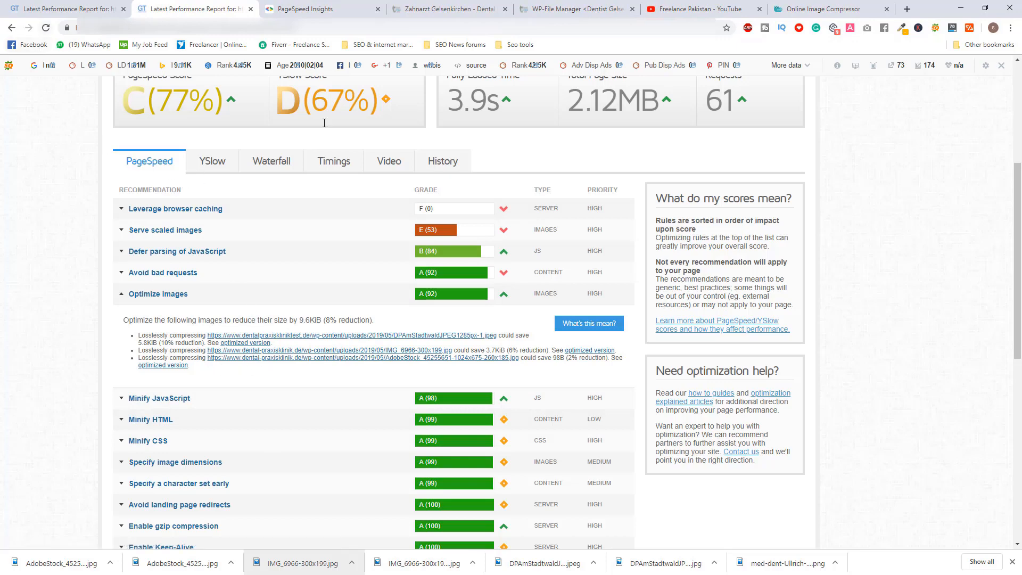
Re-run the GTmetrix test on the clinic site, now scoring C (79%) at 2.02MB
left_click_drag(1017, 234, 1017, 133)
left_click(887, 147)
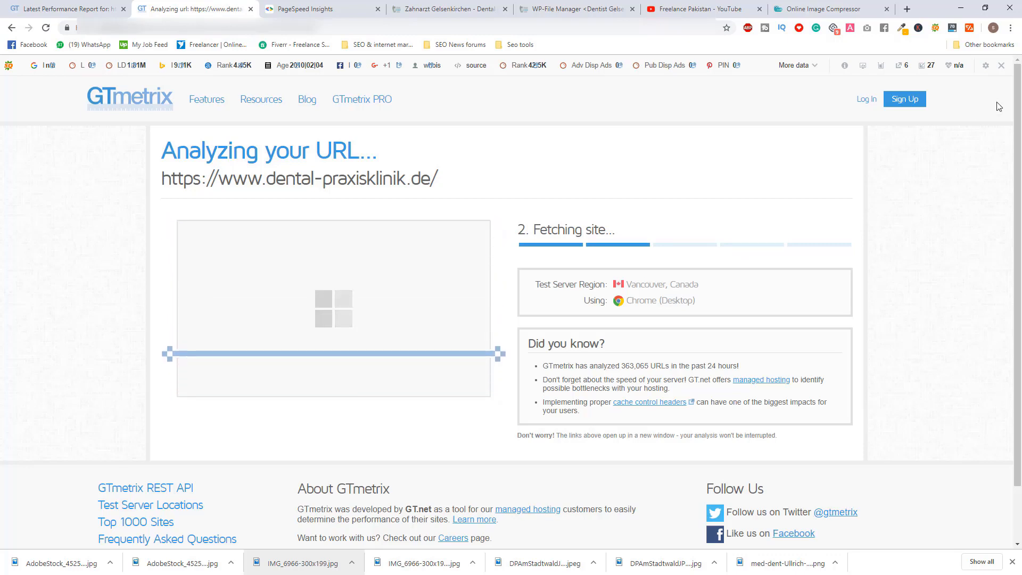
left_click_drag(1017, 104, 1016, 135)
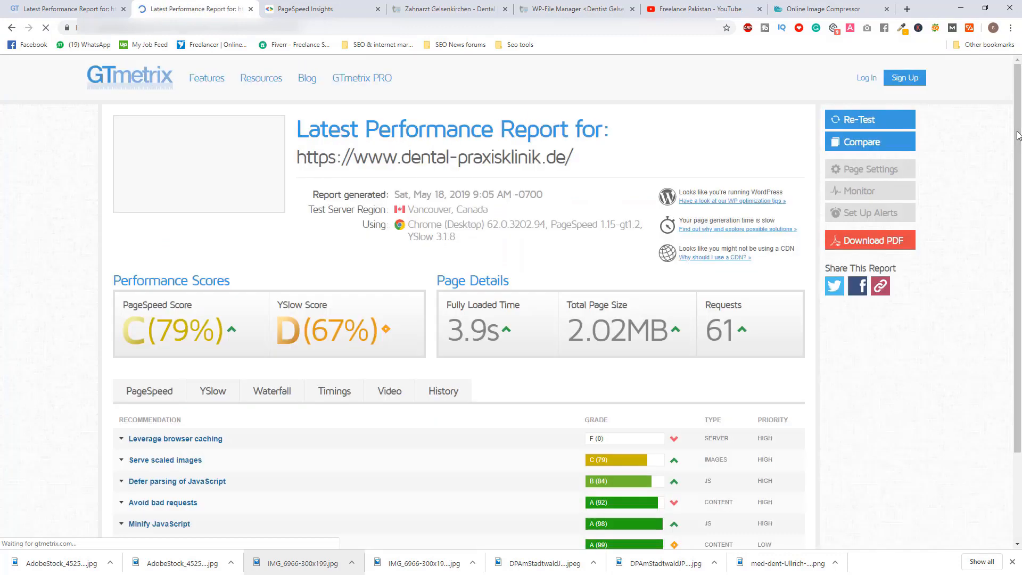
scroll(1003, 206, "down", 3)
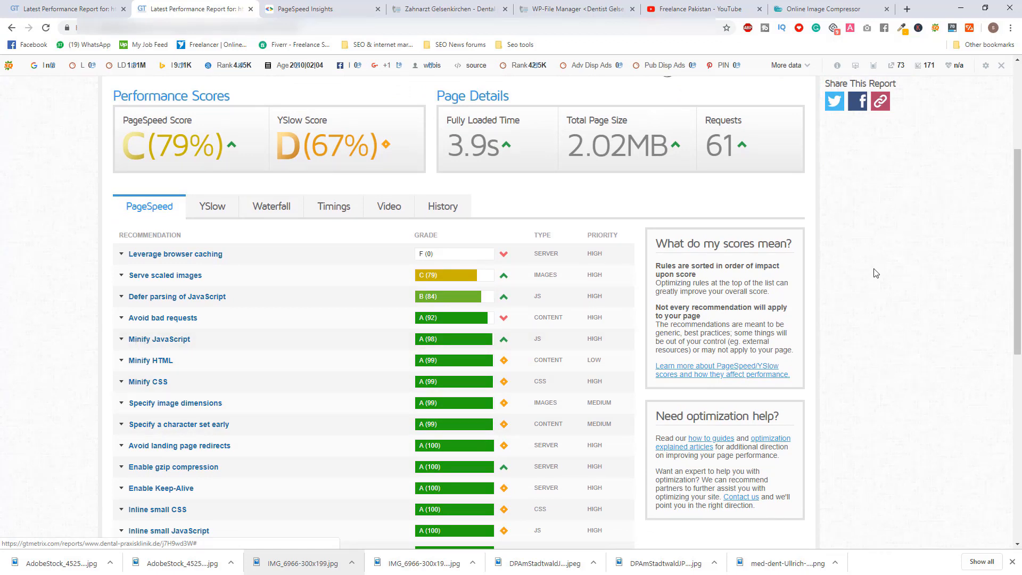
Confirm Optimize images is graded A (100), then return to the original D (65%) report
left_click_drag(1009, 234, 1005, 297)
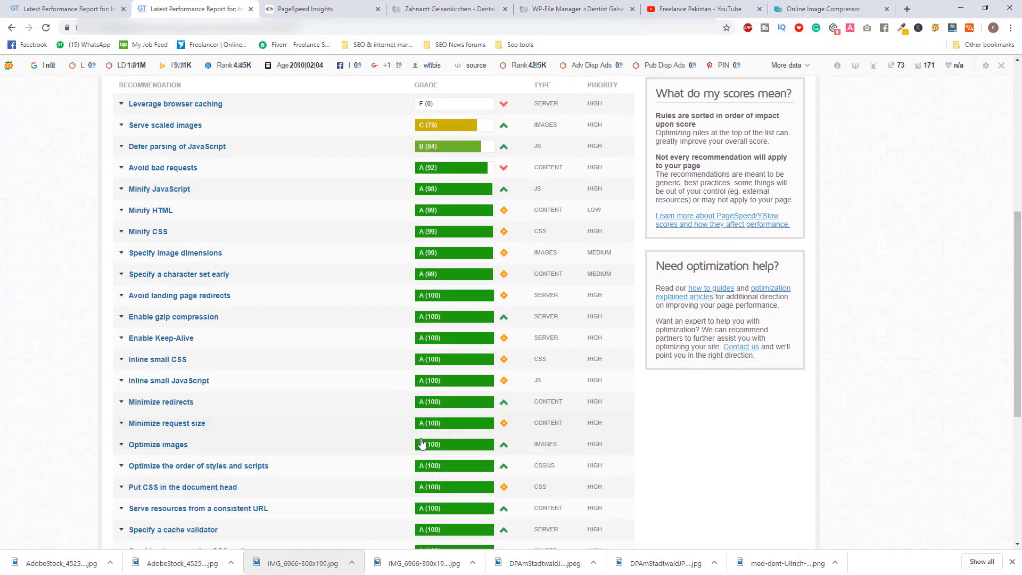
left_click(201, 449)
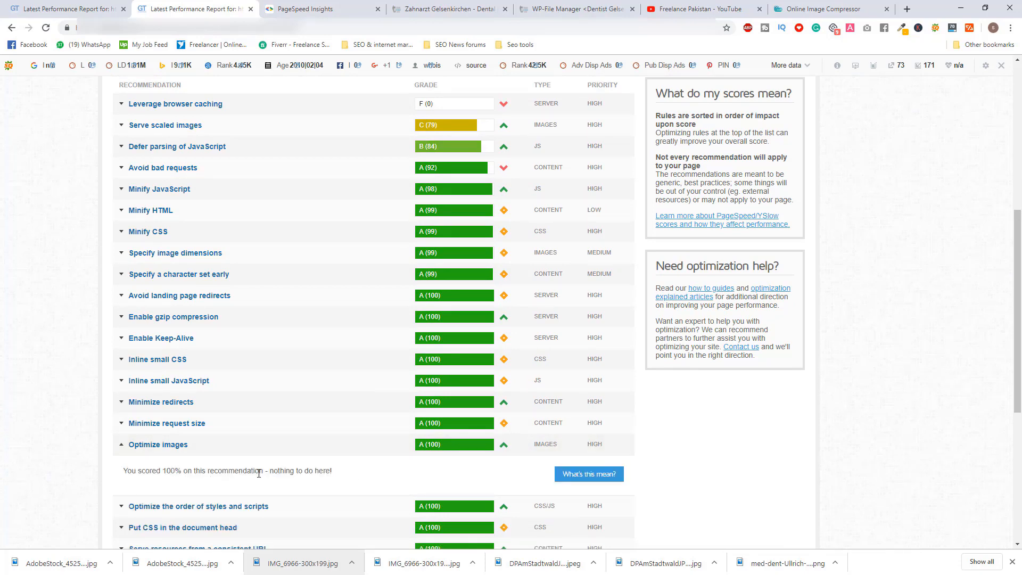
left_click(76, 6)
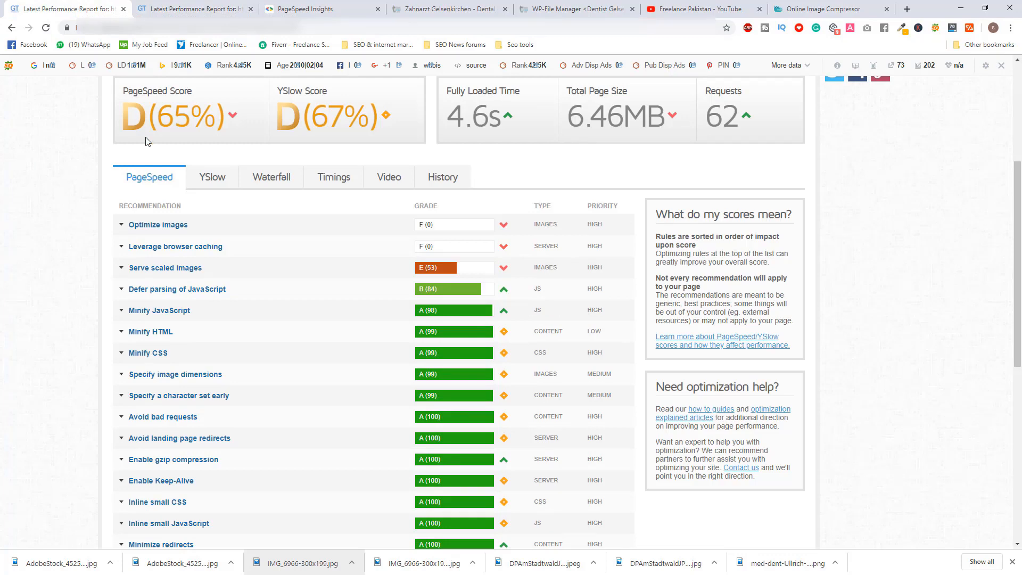
left_click(213, 228)
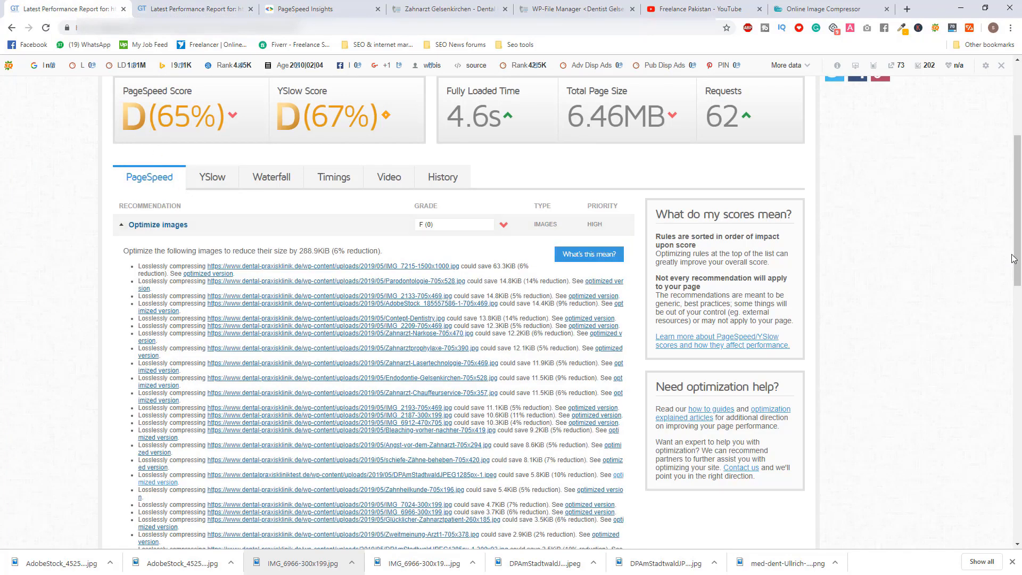
left_click_drag(1015, 260, 976, 284)
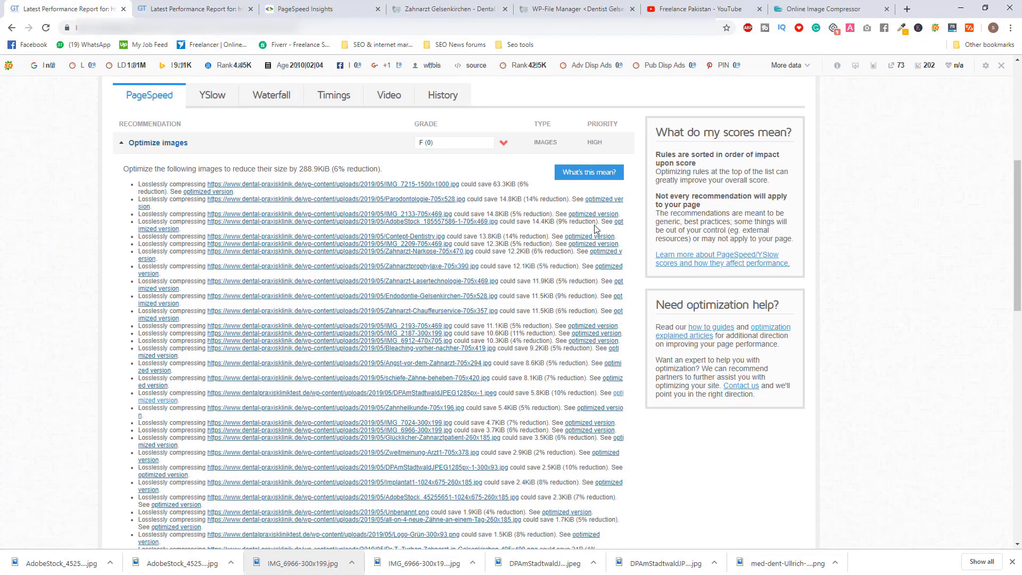
left_click(158, 144)
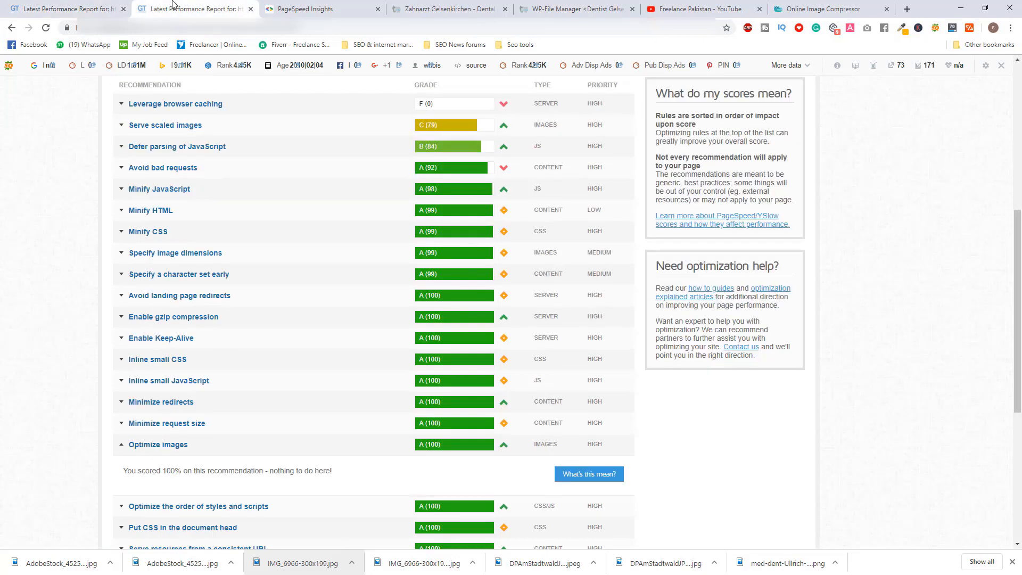
scroll(1012, 207, "up", 5)
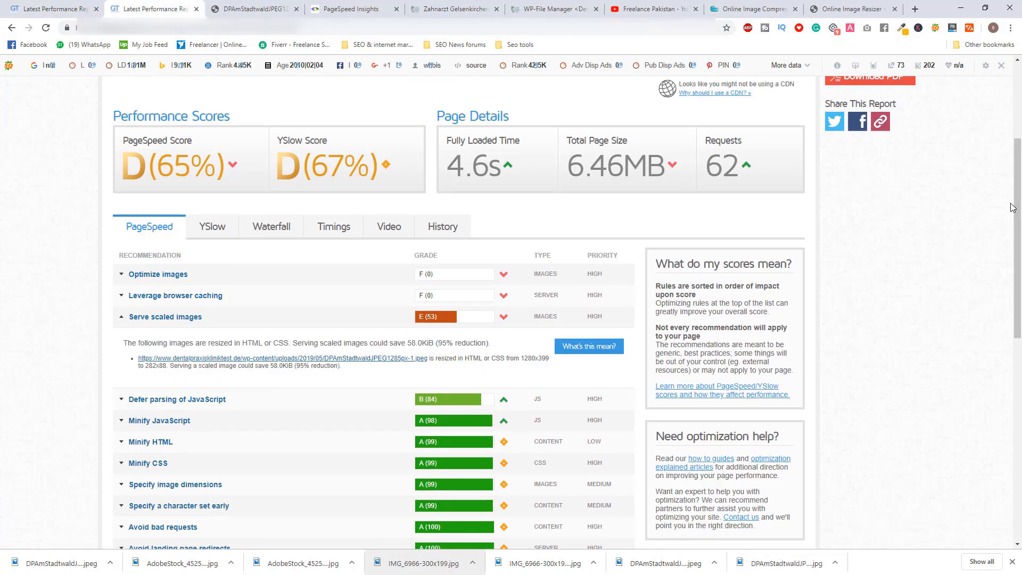
left_click(133, 321)
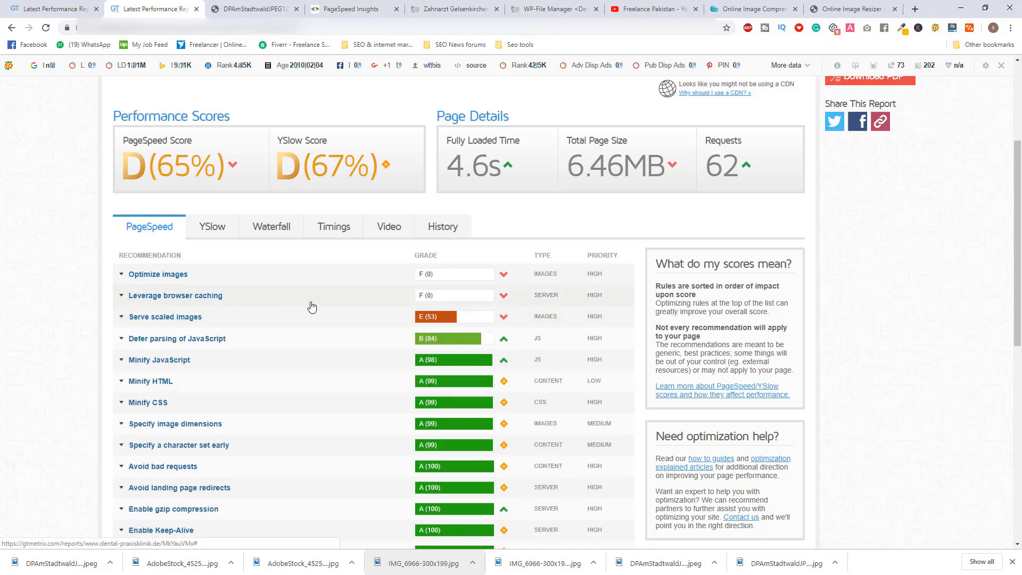
left_click(329, 302)
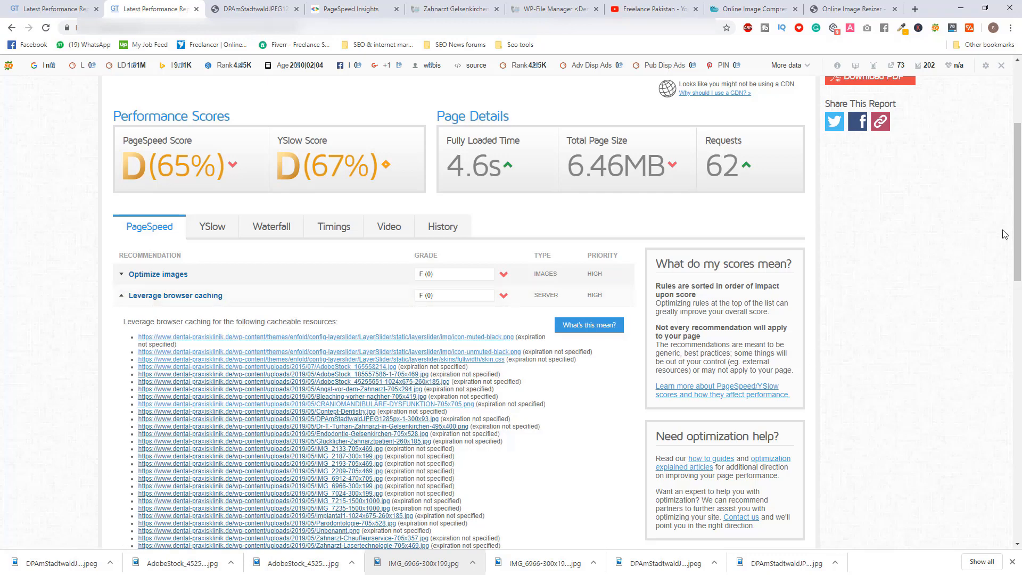
left_click_drag(1015, 226, 1006, 280)
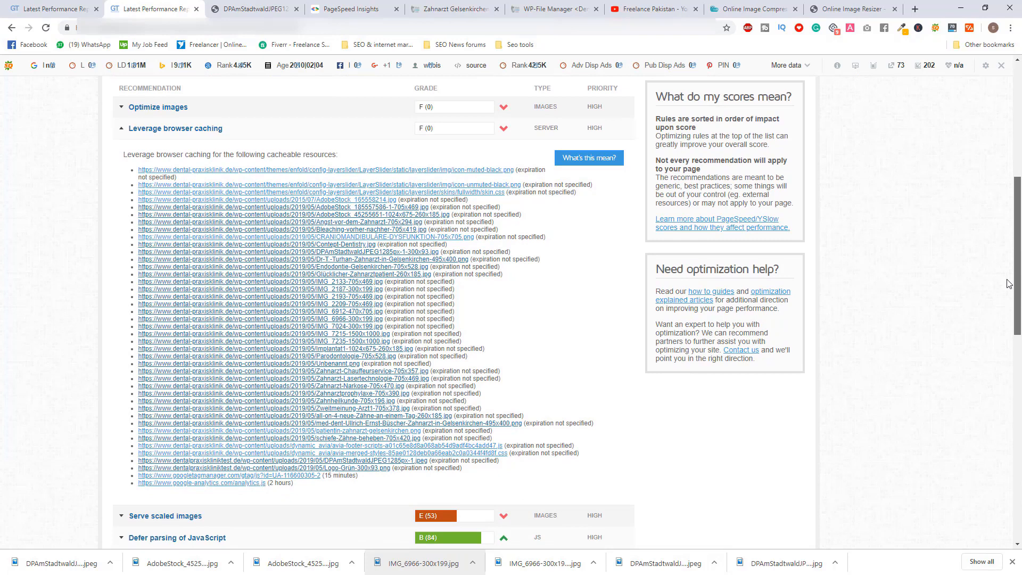
scroll(1007, 284, "up", 4)
left_click(229, 333)
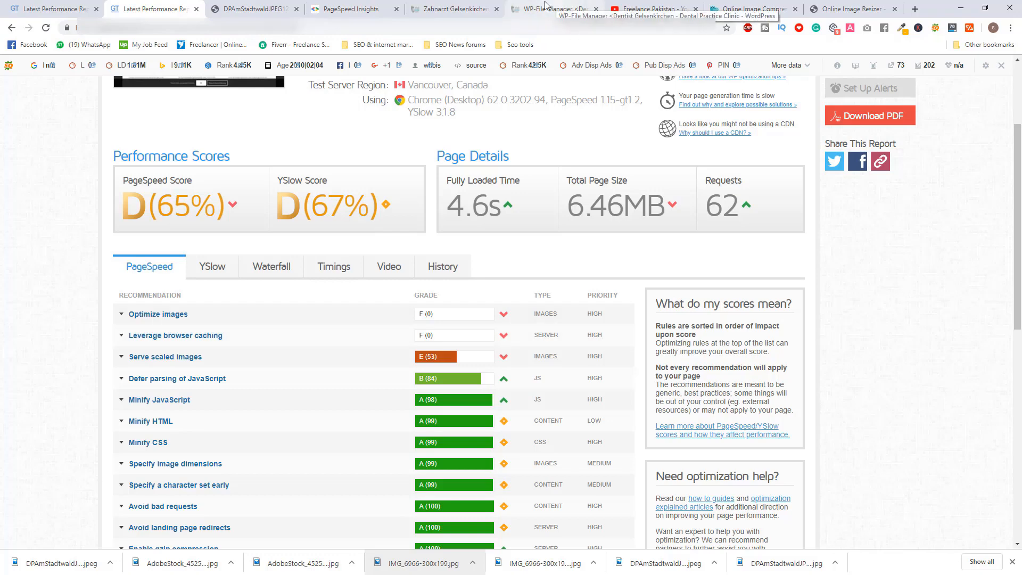
Search Plugins > Add New for 'wp fastest cache', then install and activate WP Fastest Cache
left_click(447, 7)
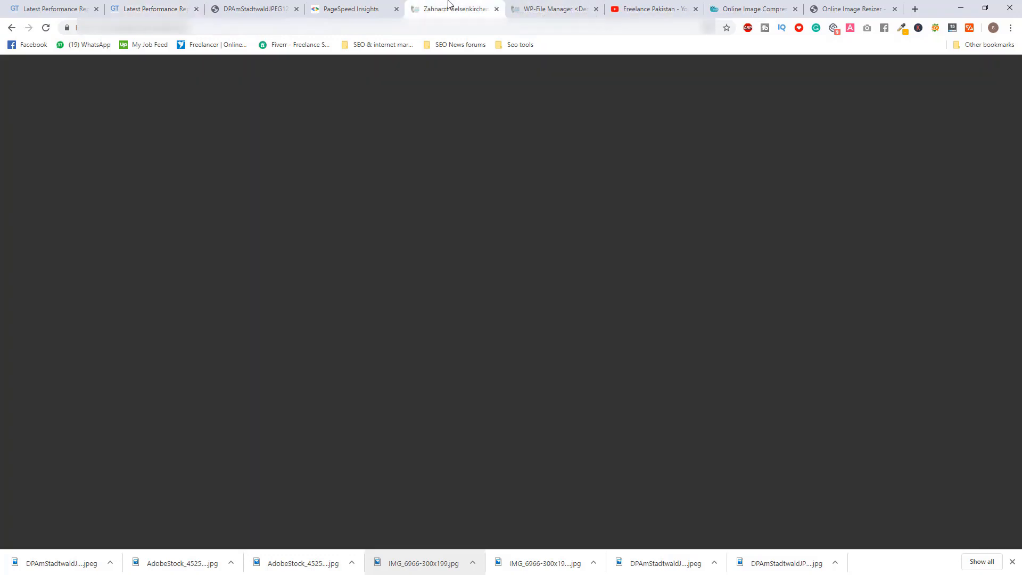
left_click(548, 8)
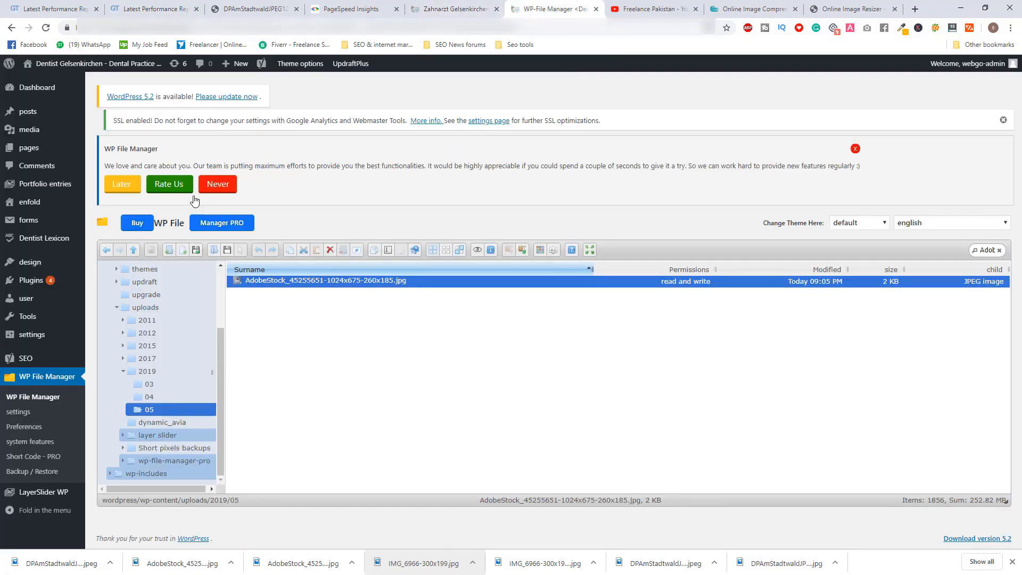
mouse_move(75, 280)
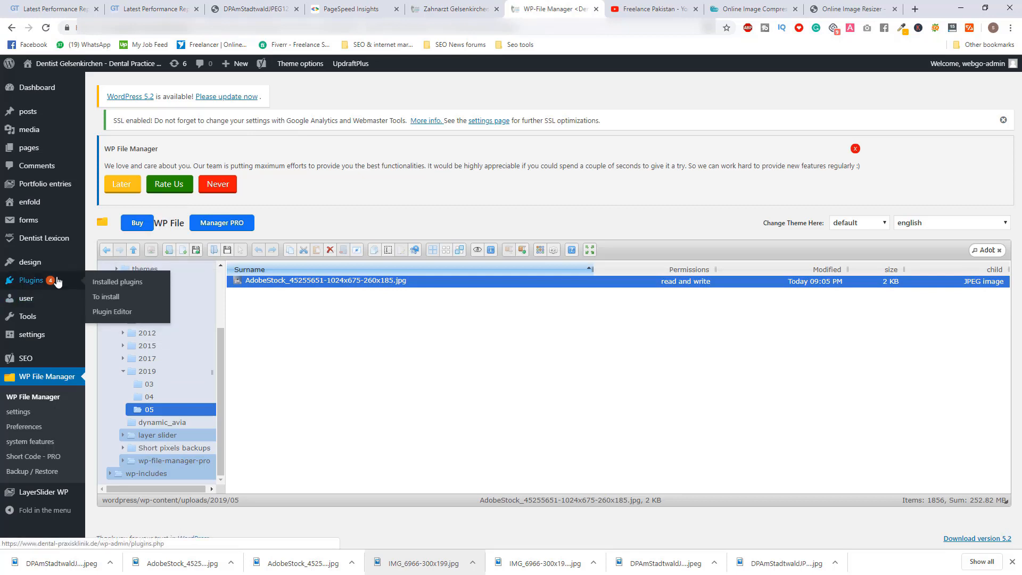
left_click(110, 285)
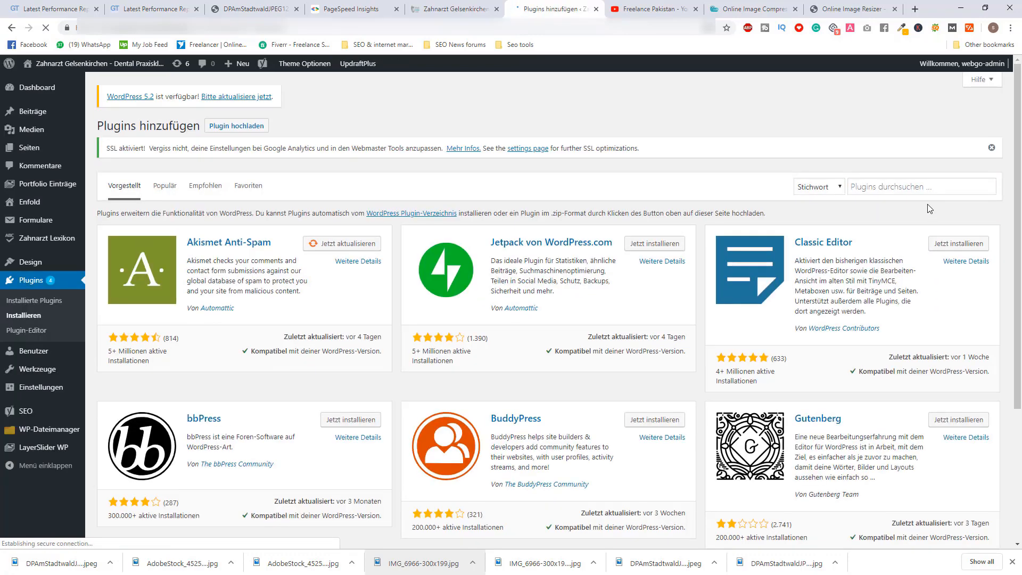
left_click(928, 194)
type("wp")
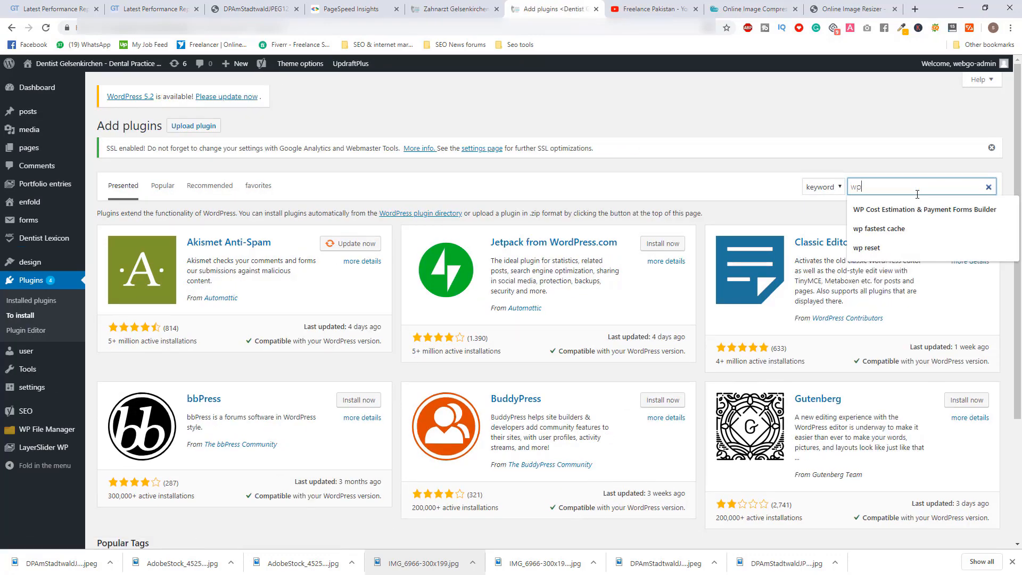
type(" fast")
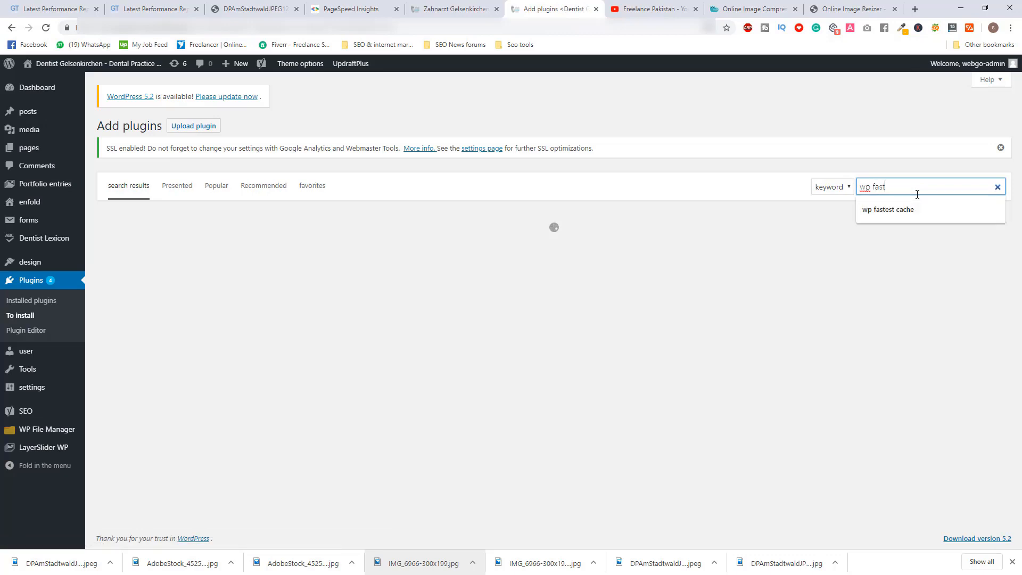
type("est cache")
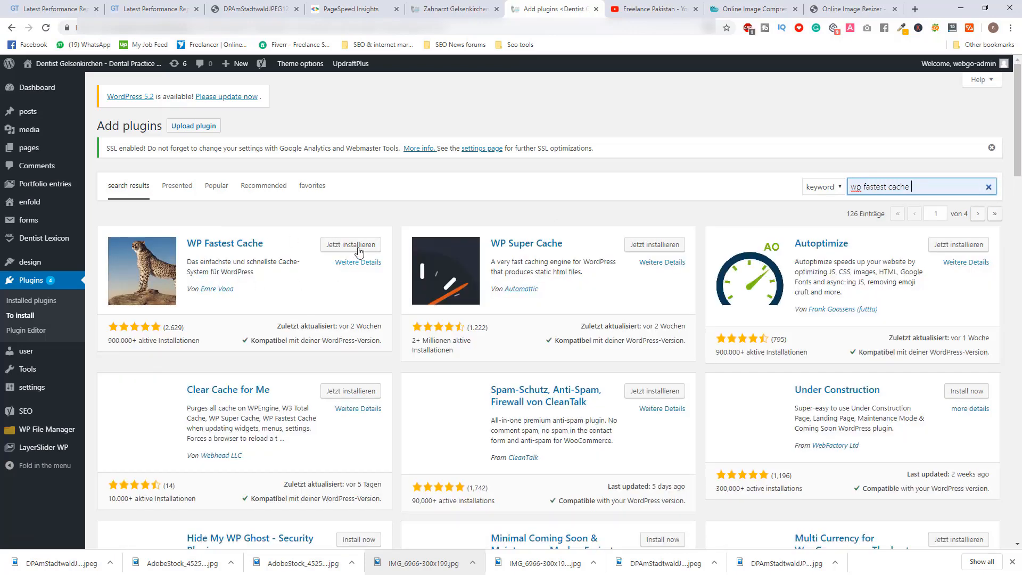
left_click(360, 245)
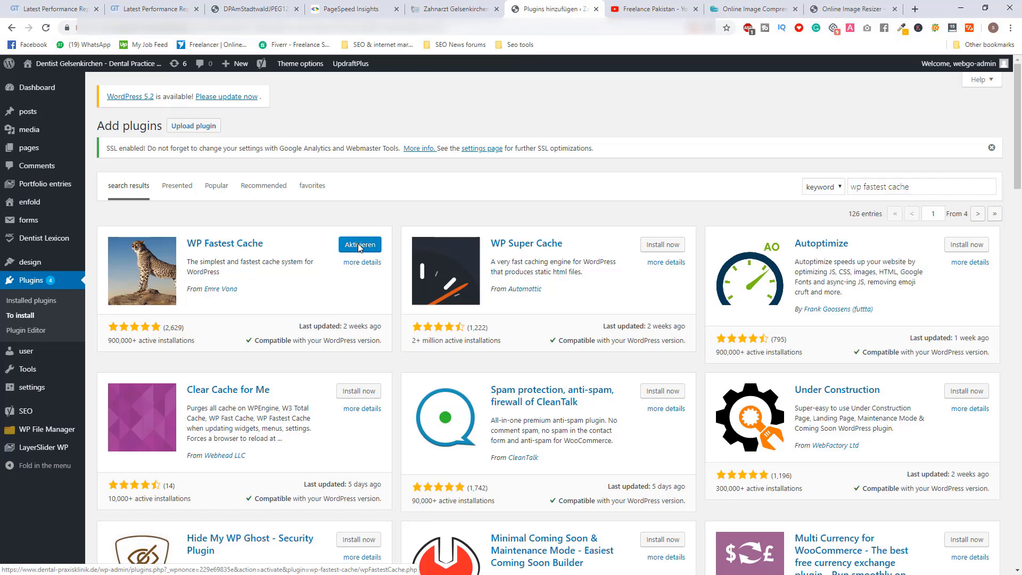
left_click(359, 246)
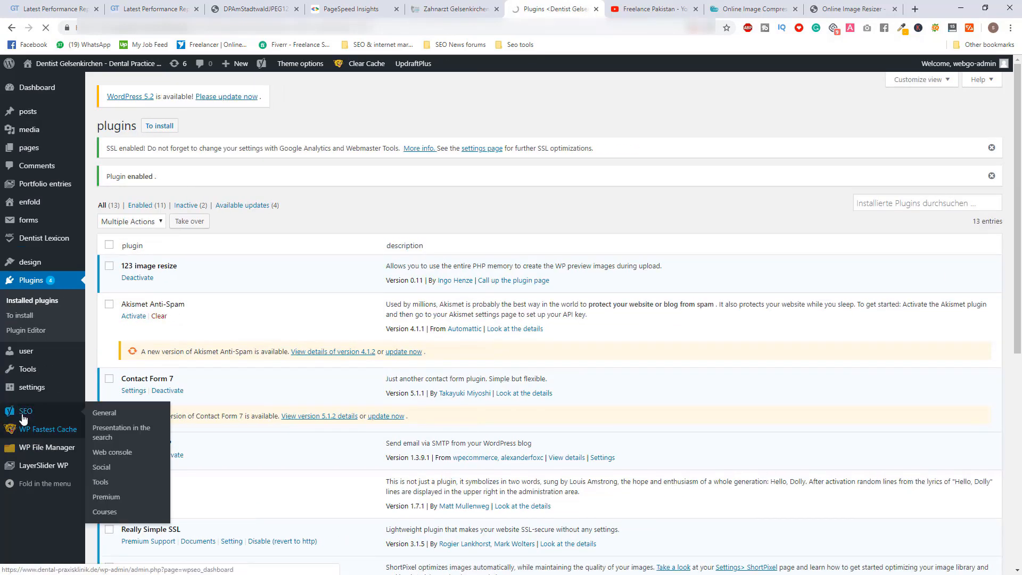
Enable the WP Fastest Cache system with cache preloading including the homepage
left_click(28, 416)
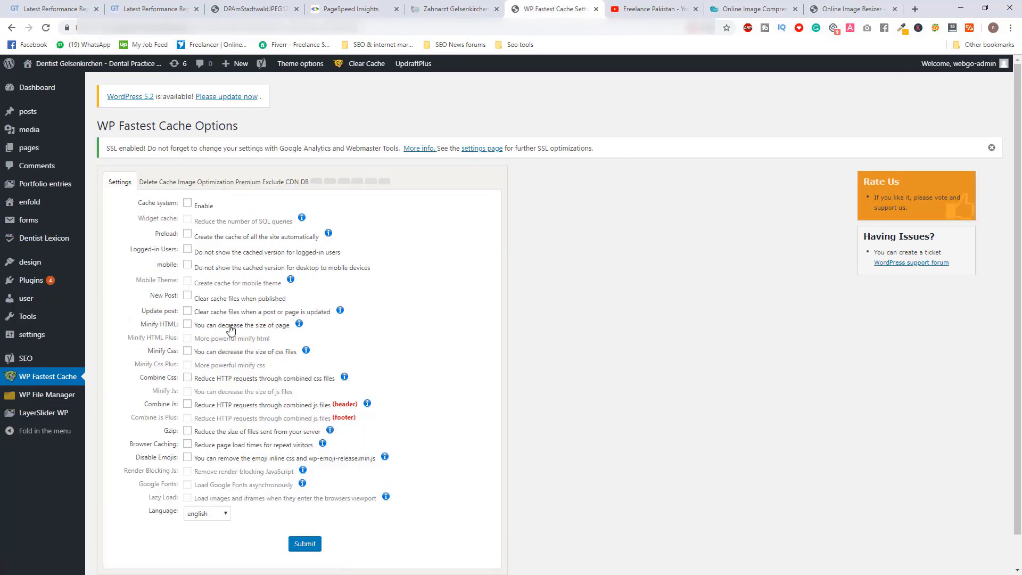
left_click(191, 205)
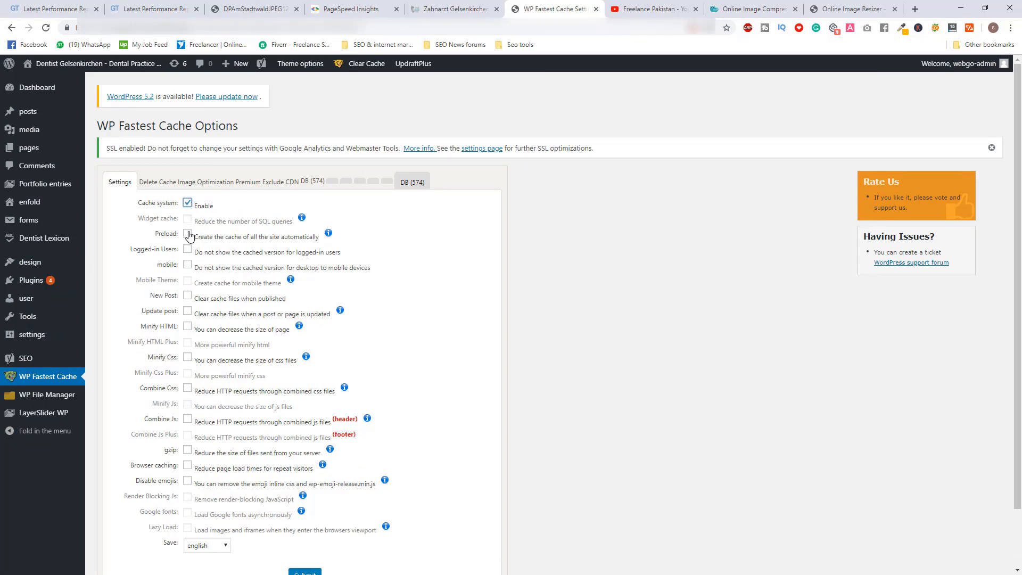
left_click(188, 234)
left_click(476, 243)
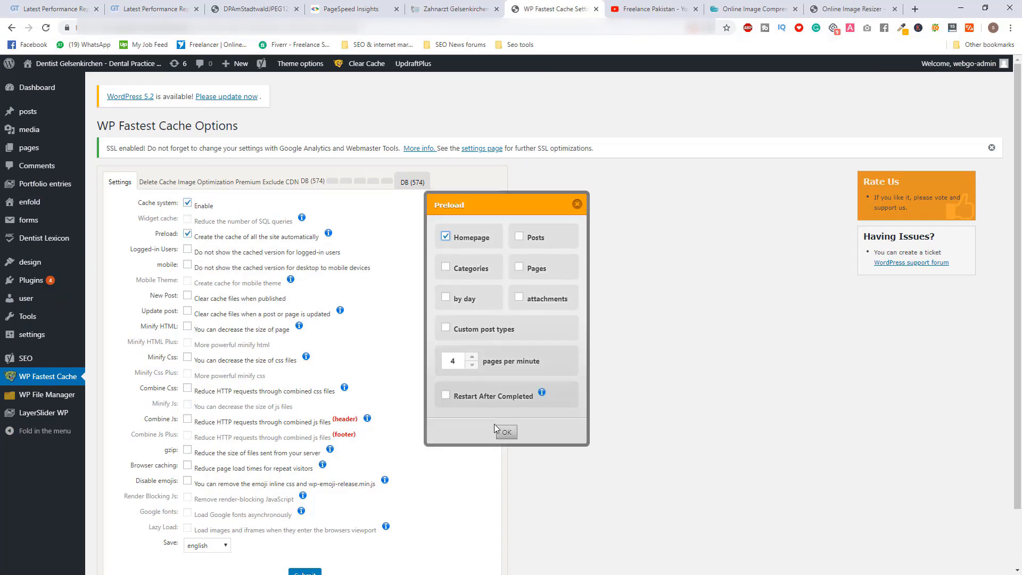
left_click(505, 432)
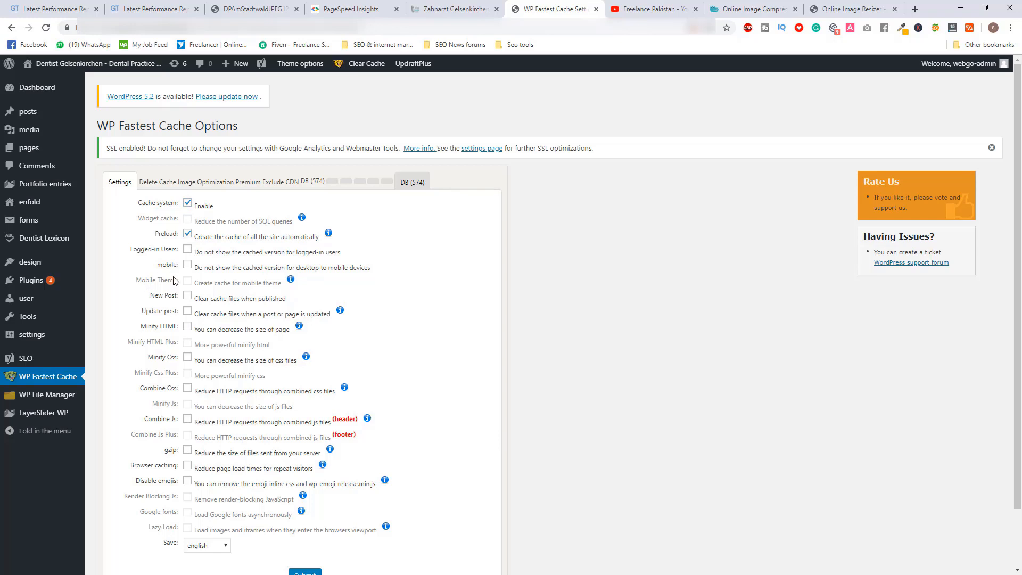
Tick New Post and Update post so the cache clears, with clear-all on post updates
left_click(188, 297)
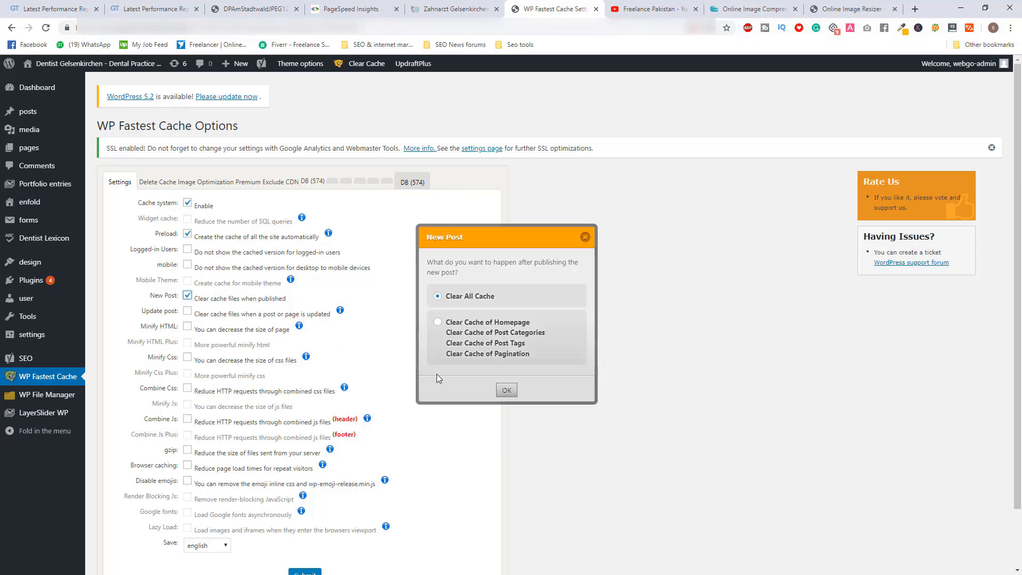
left_click(506, 391)
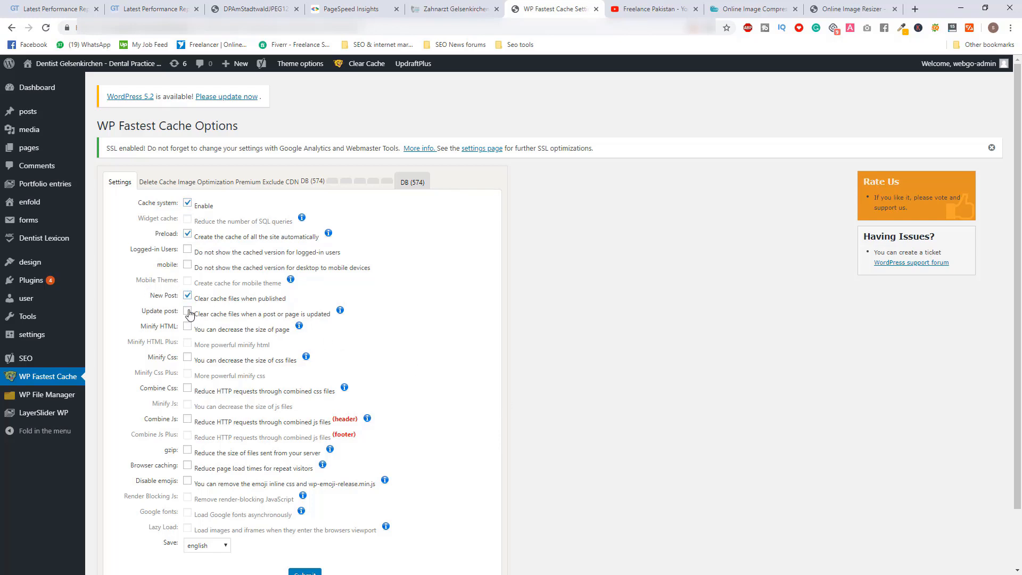
left_click(187, 310)
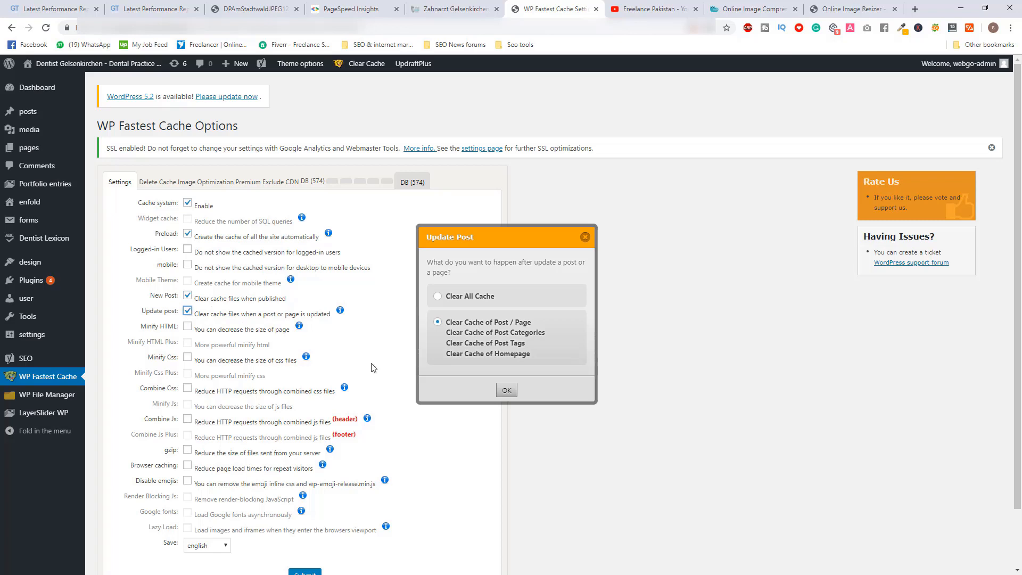
left_click(461, 305)
left_click(506, 399)
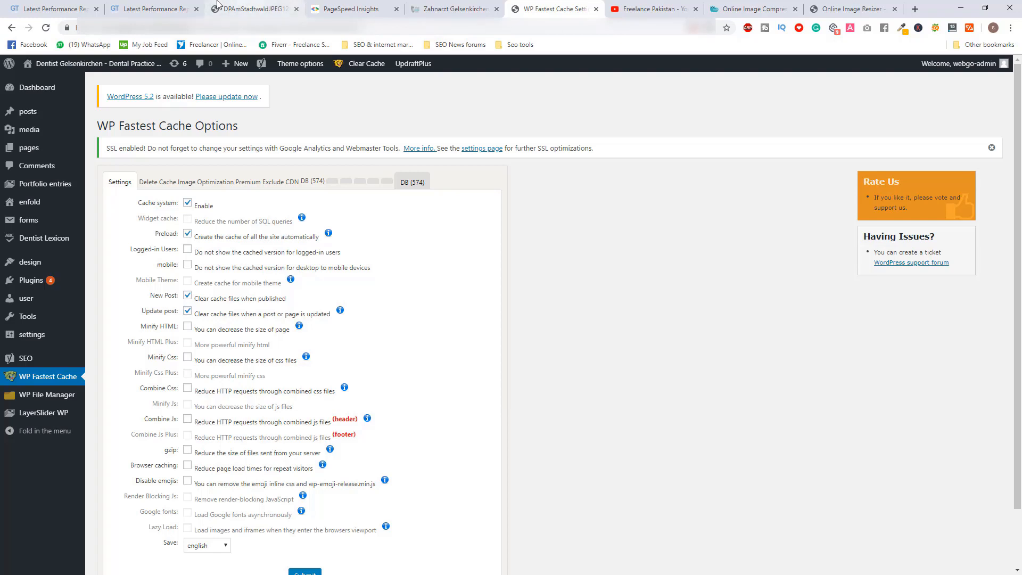
left_click(170, 6)
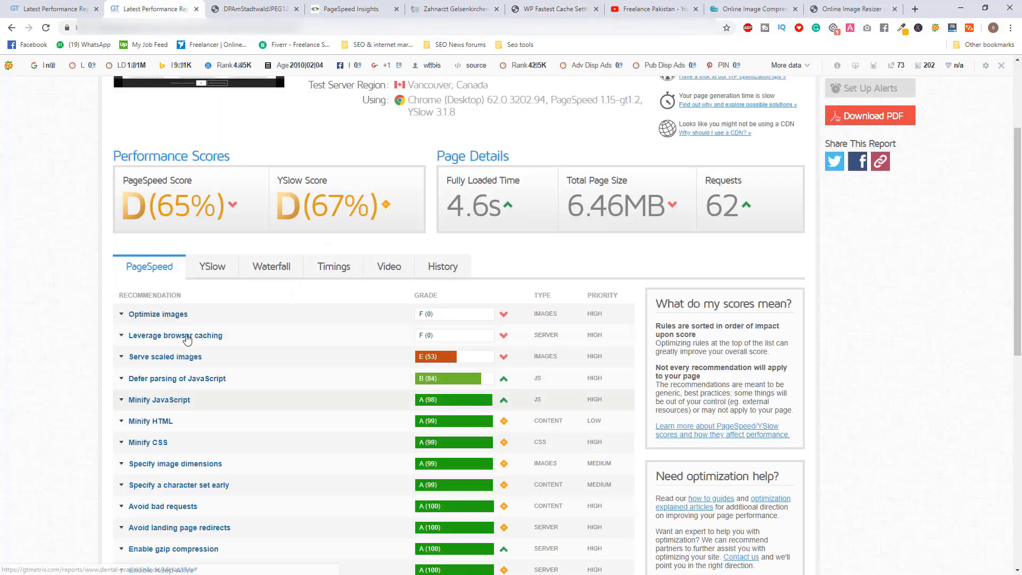
Review the original GTmetrix report's YSlow recommendations, then return to the WP Fastest Cache options
left_click(200, 276)
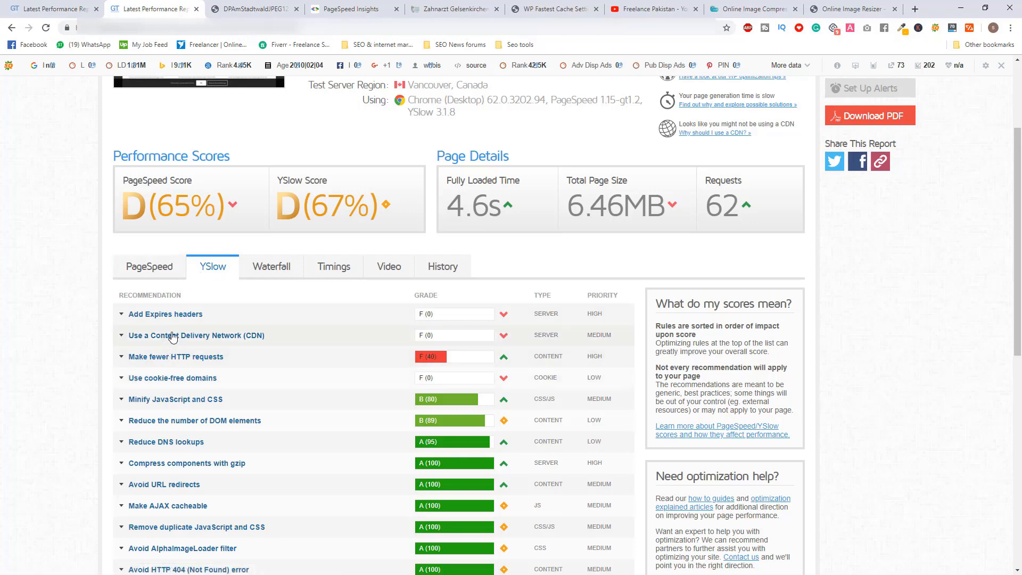
left_click(567, 5)
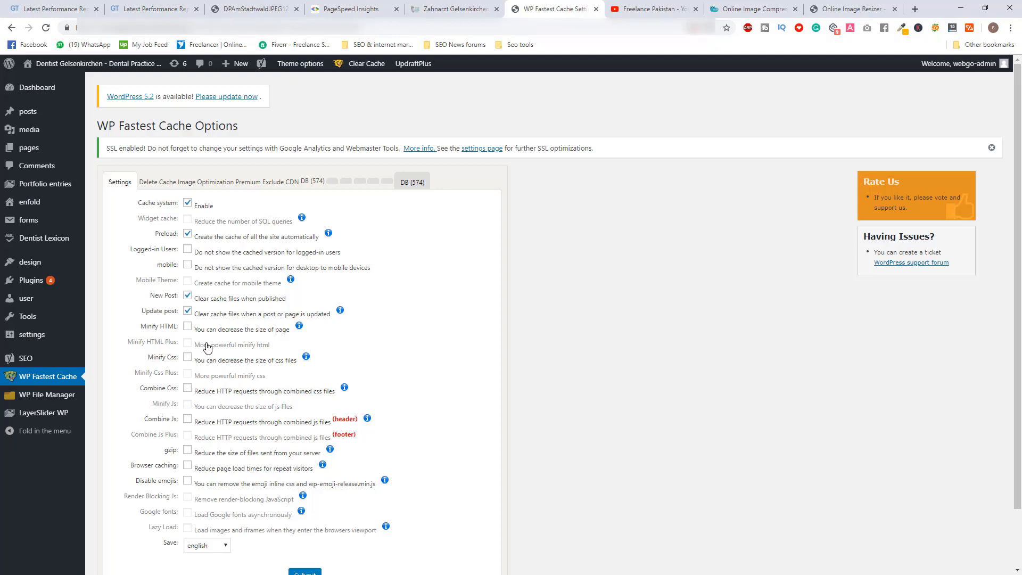
Turn on Browser Caching and Gzip in the WP Fastest Cache options
left_click(187, 295)
left_click(186, 467)
left_click(190, 450)
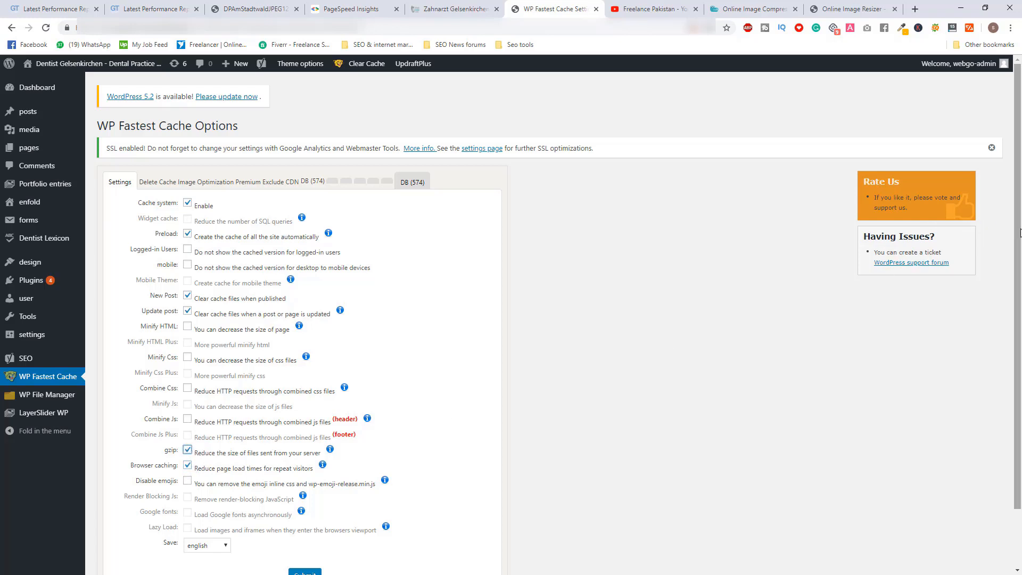
scroll(1014, 240, "down", 1)
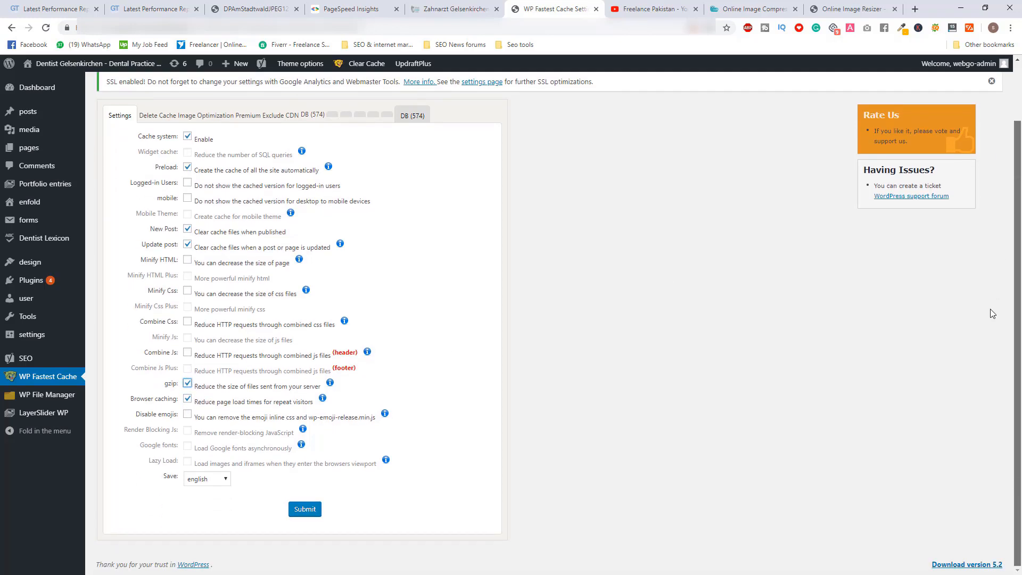
Submit the cache options and delete the cache plus minified CSS/JS
left_click(297, 510)
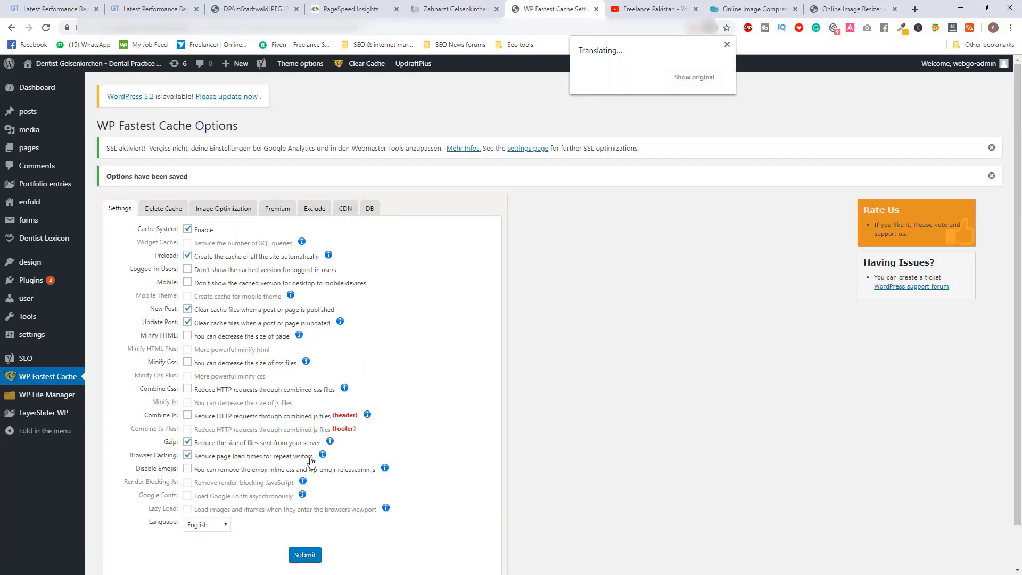
mouse_move(371, 67)
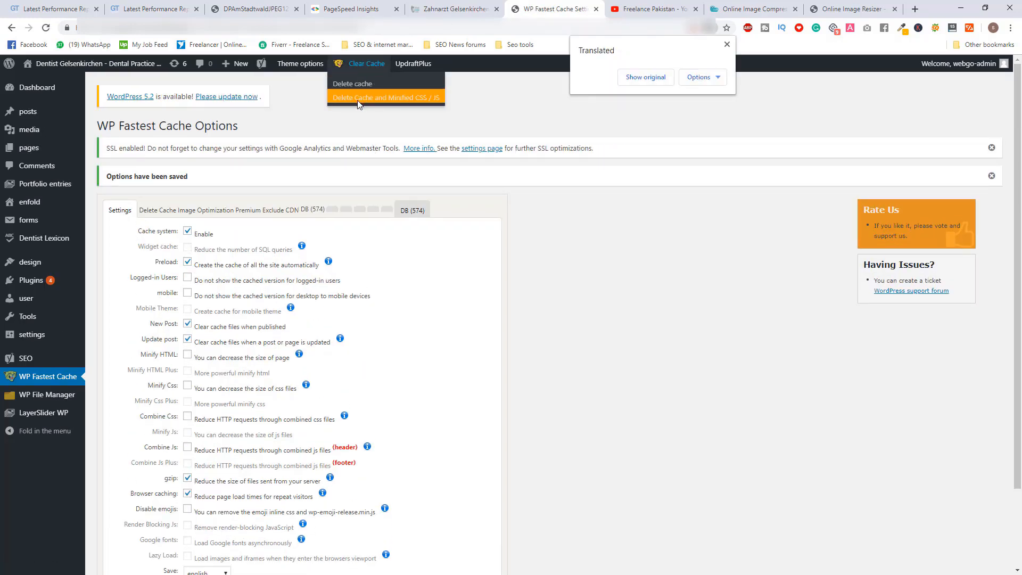
left_click(406, 99)
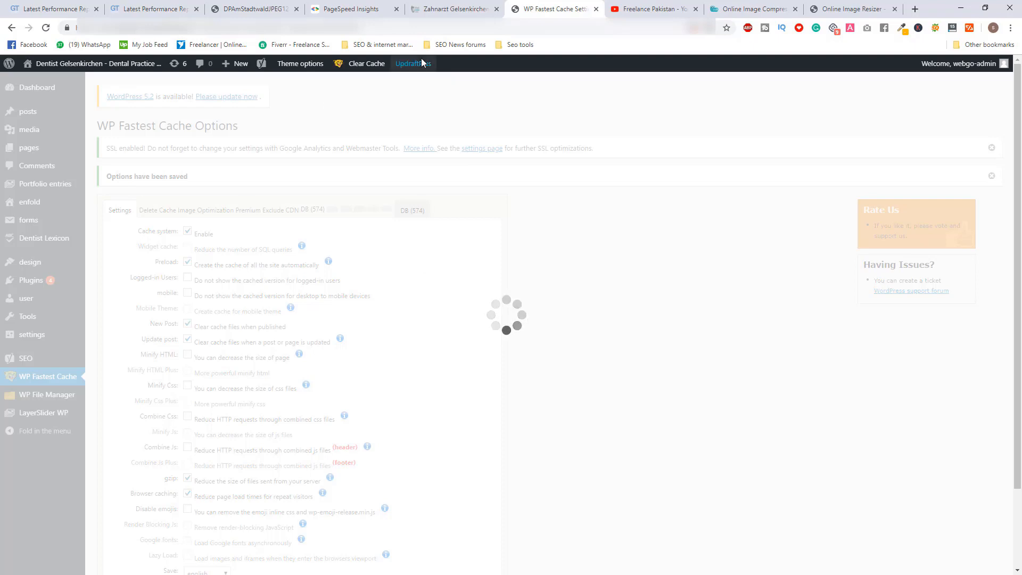
Reload the Zahnarzt Gelsenkirchen clinic homepage so a fresh cached copy is built
left_click(456, 9)
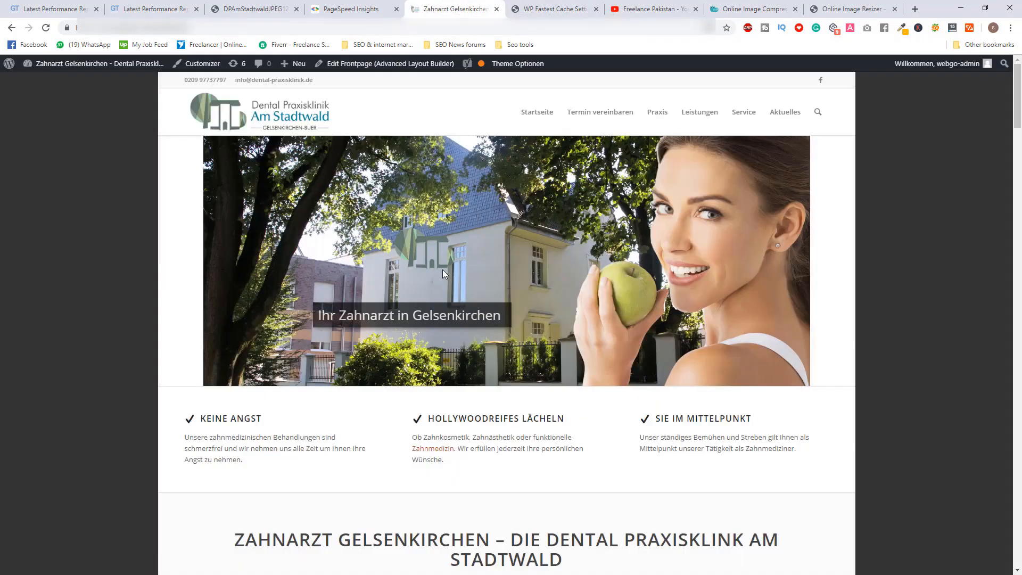
left_click(45, 27)
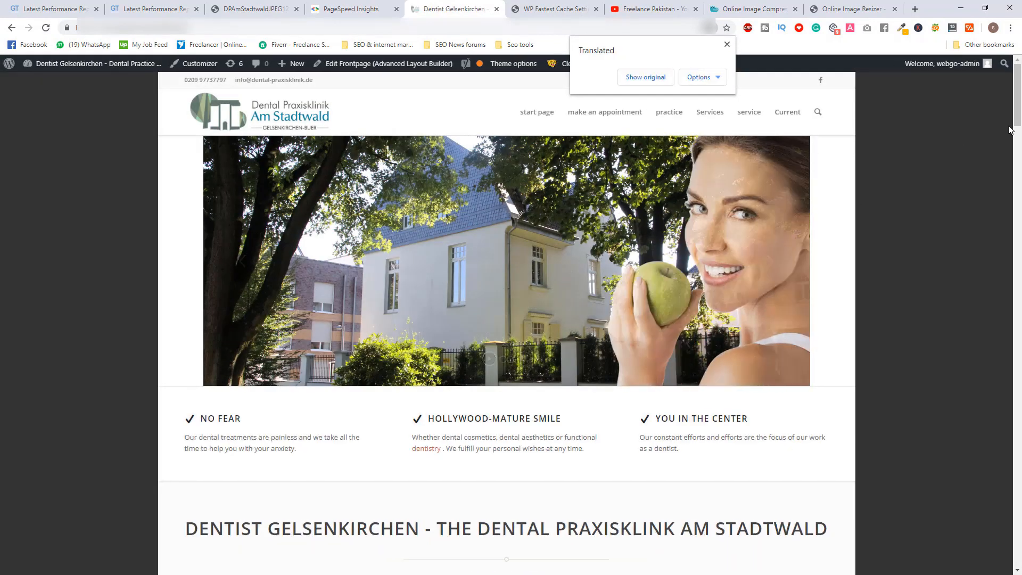
left_click_drag(1016, 109, 1009, 179)
left_click_drag(1010, 179, 1011, 160)
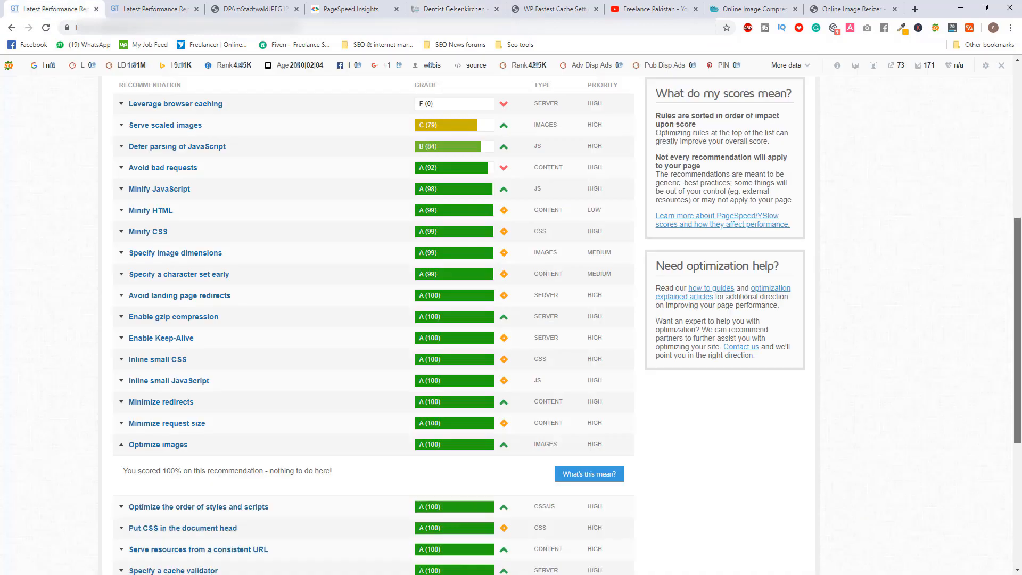
Compare the original D (65%) and newer 79% reports, then re-test to reach PageSpeed A (93%)
left_click_drag(1017, 298, 1017, 128)
left_click(150, 6)
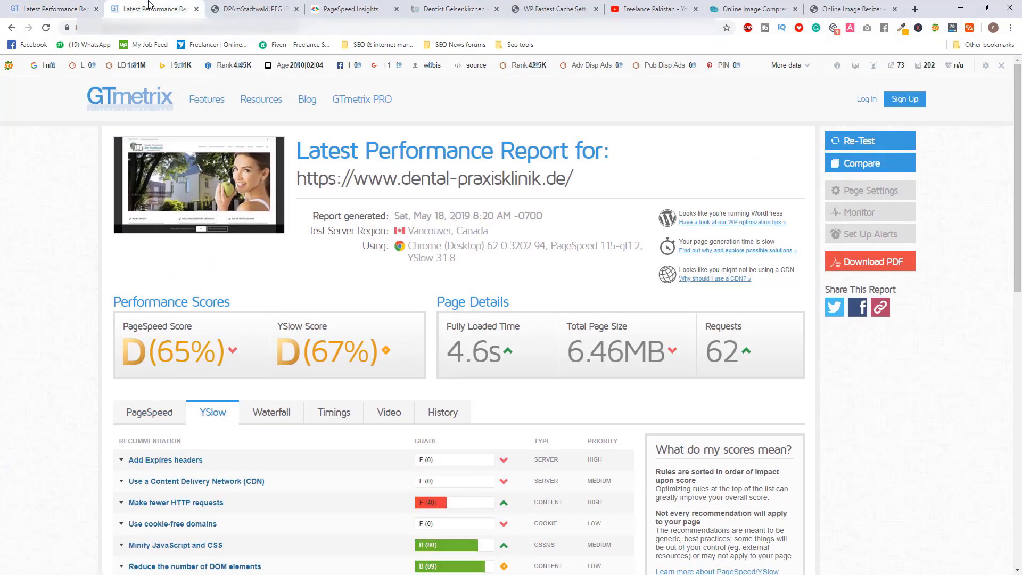
left_click(30, 5)
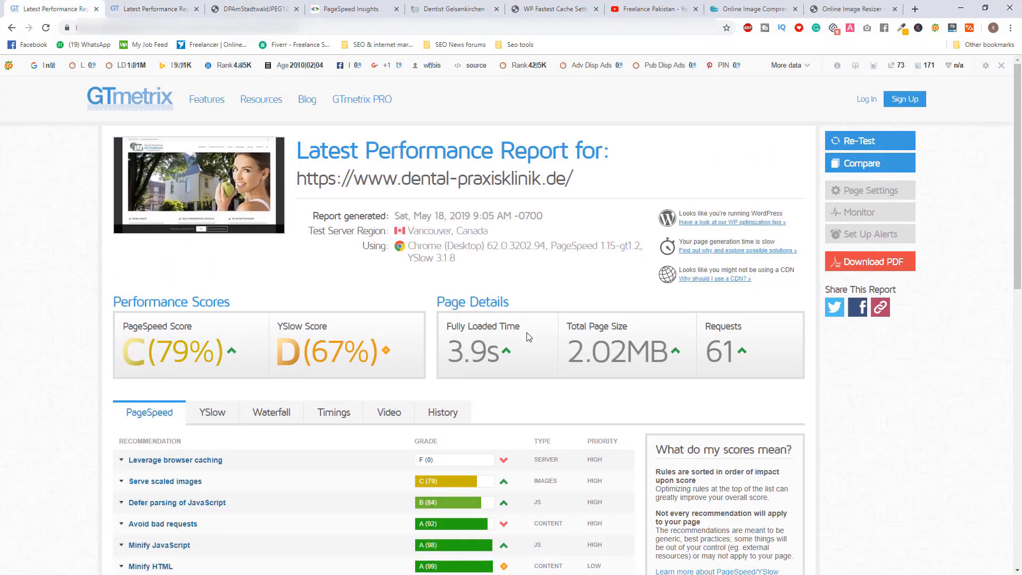
left_click(174, 6)
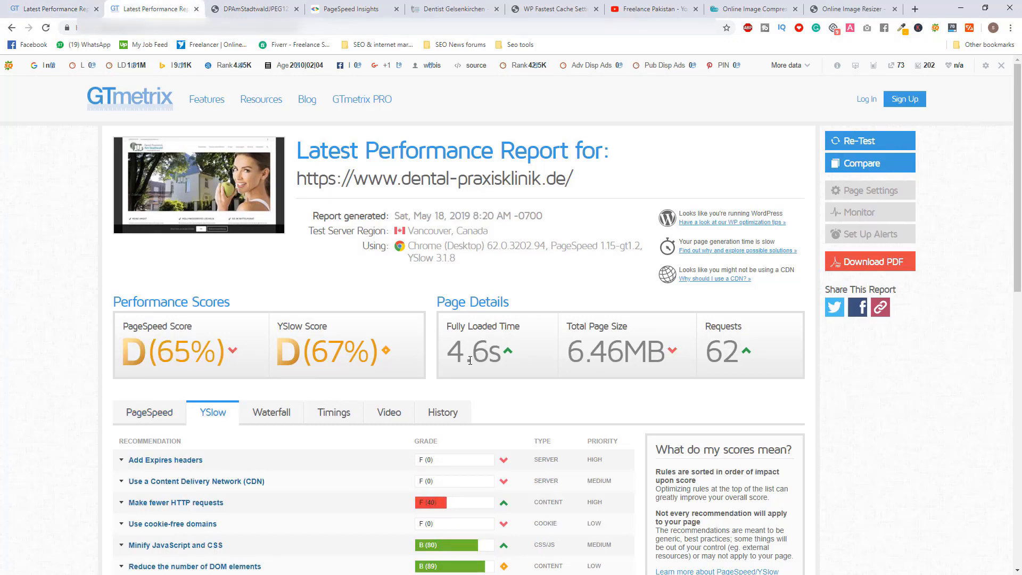
left_click(102, 4)
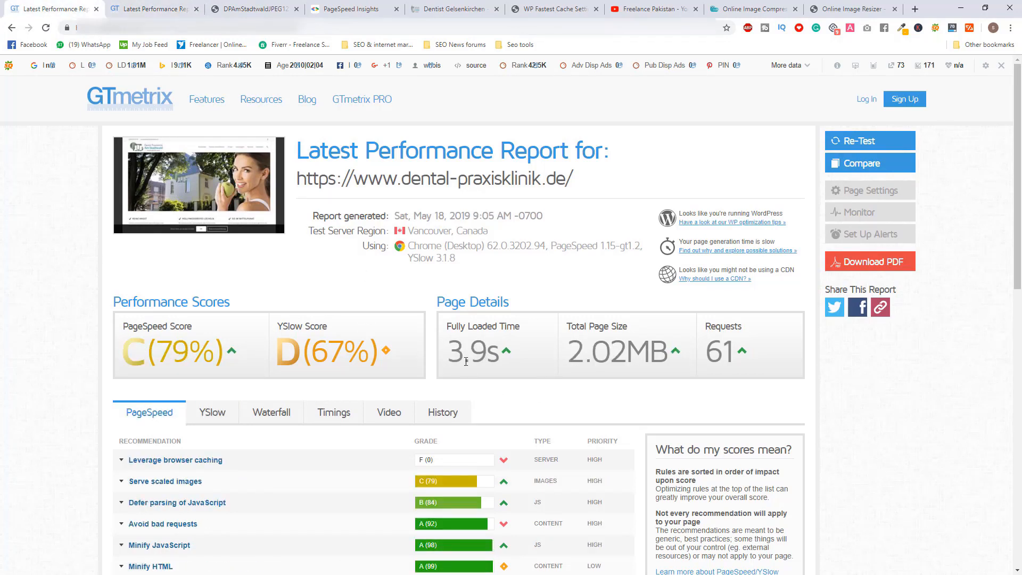
left_click(832, 143)
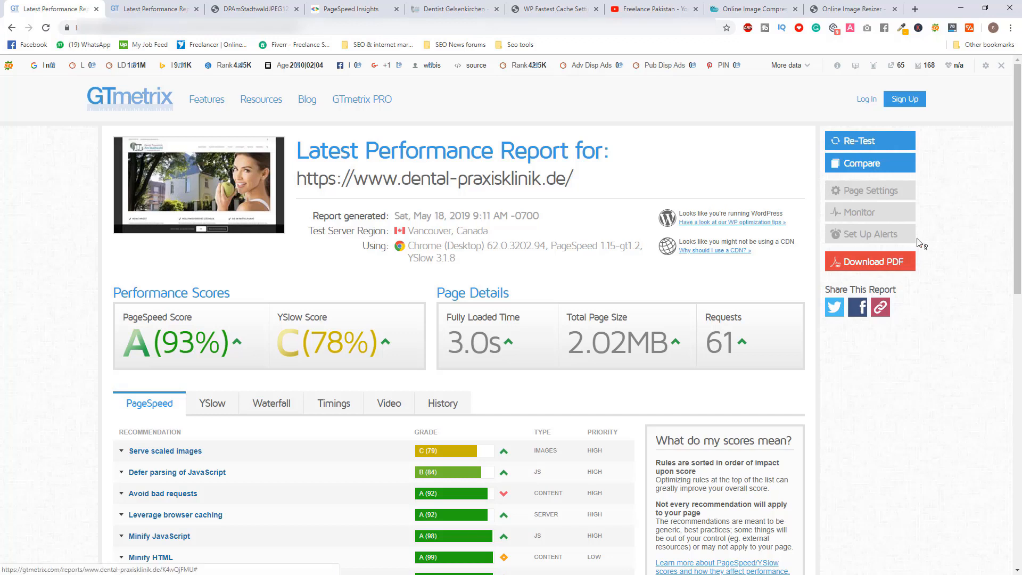
left_click_drag(113, 322, 255, 315)
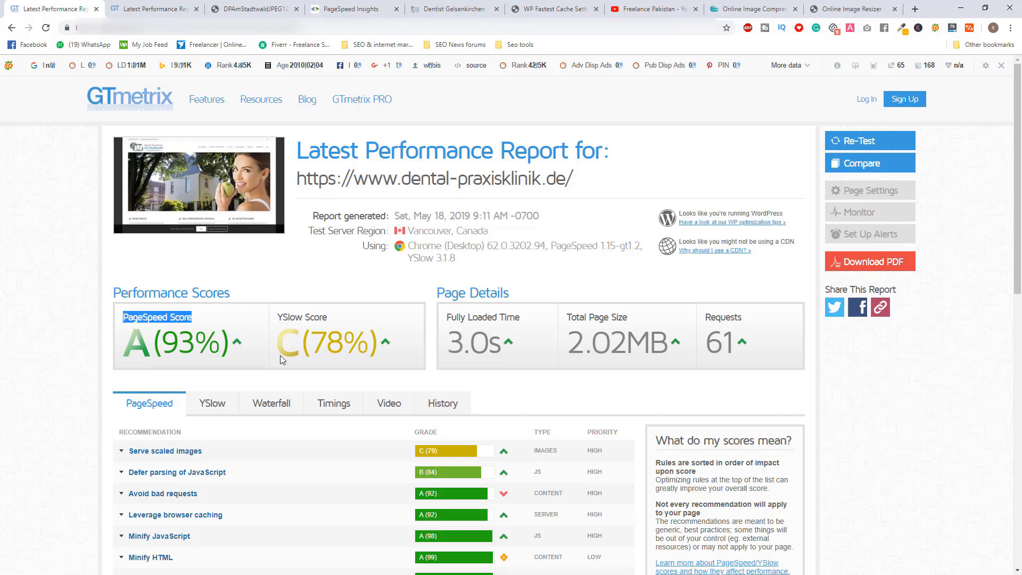
key("ctrl+Tab")
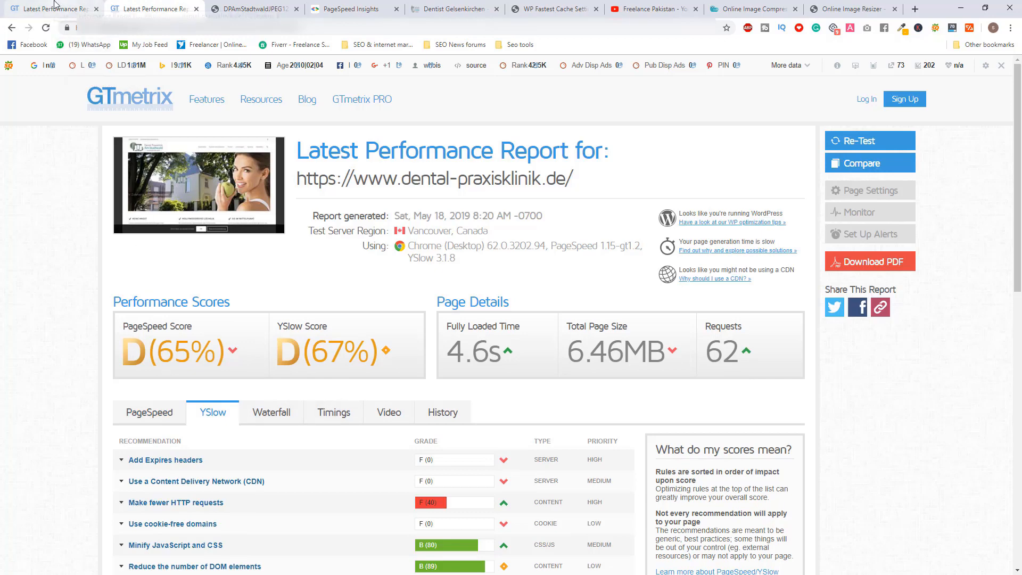
left_click(97, 4)
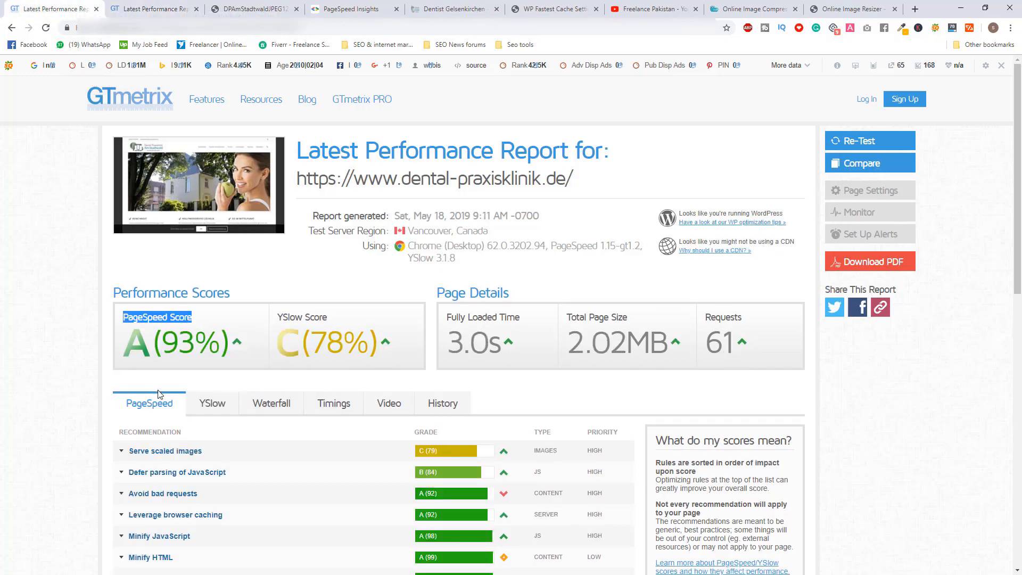
left_click(180, 6)
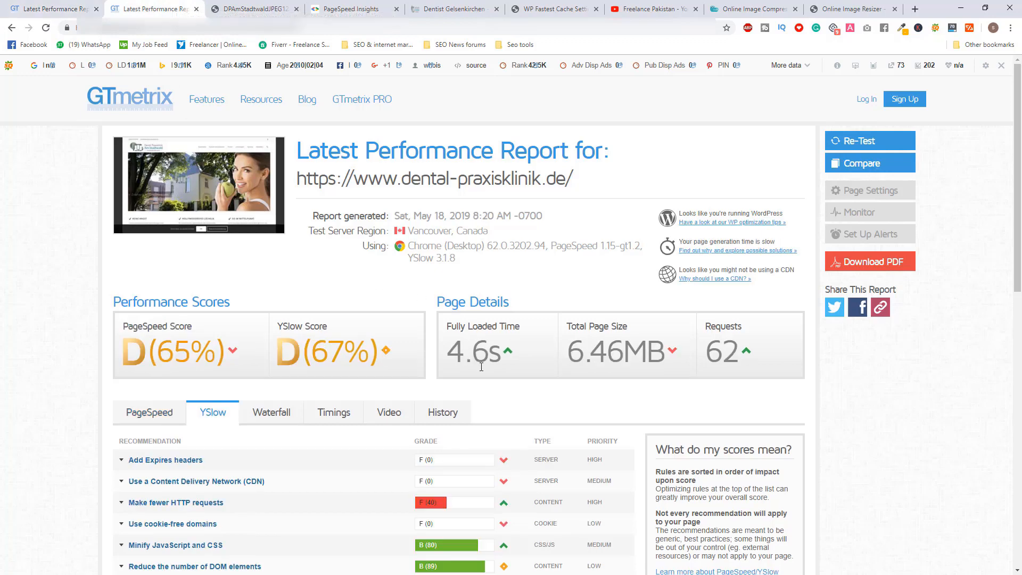
left_click(53, 8)
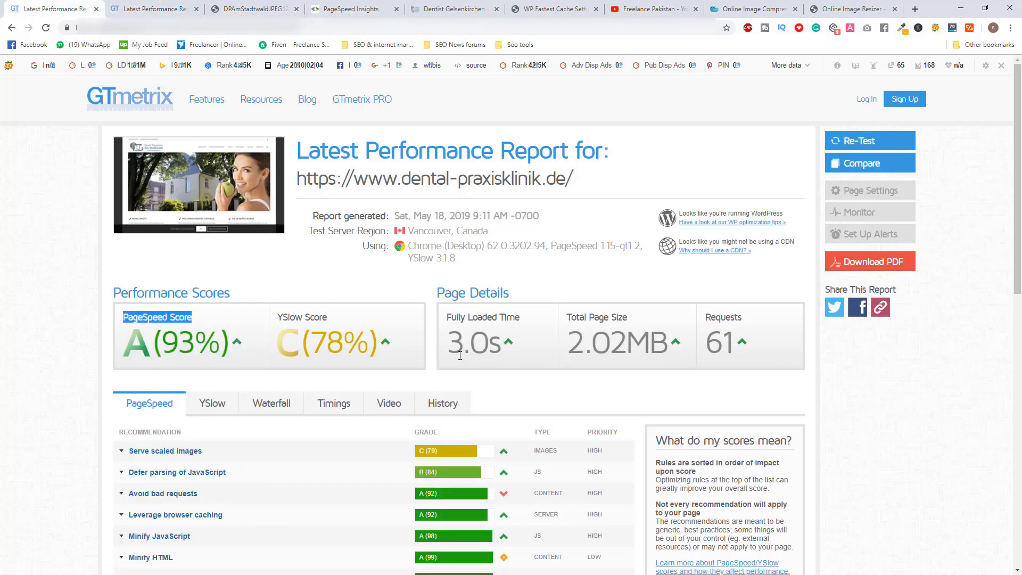
left_click(189, 6)
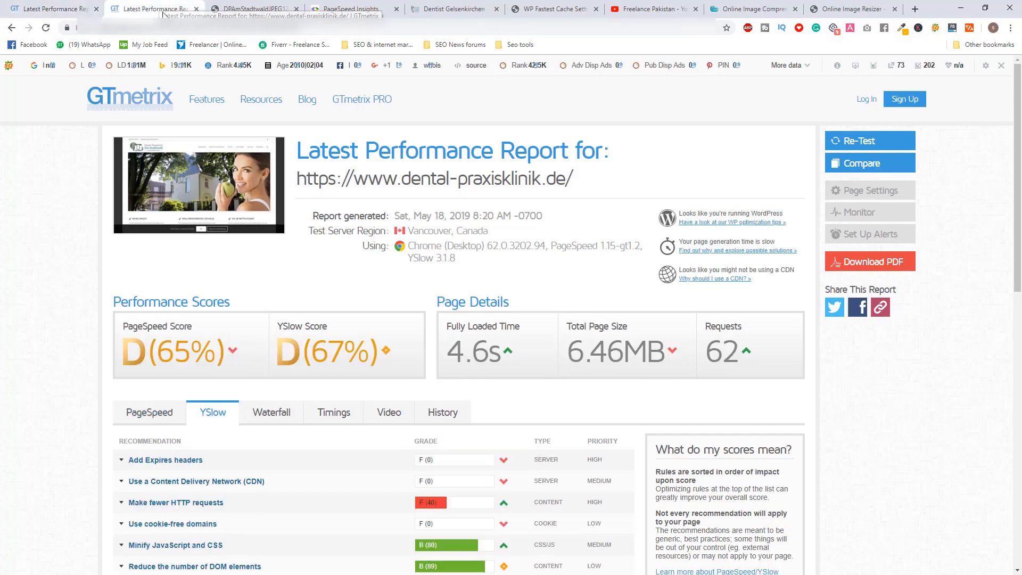
left_click_drag(569, 353, 626, 356)
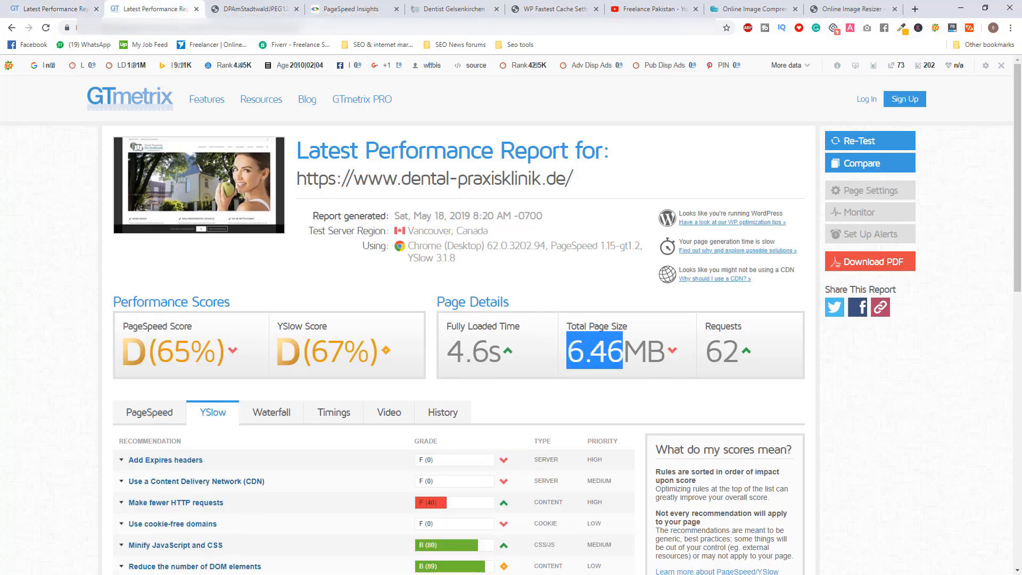
left_click(54, 8)
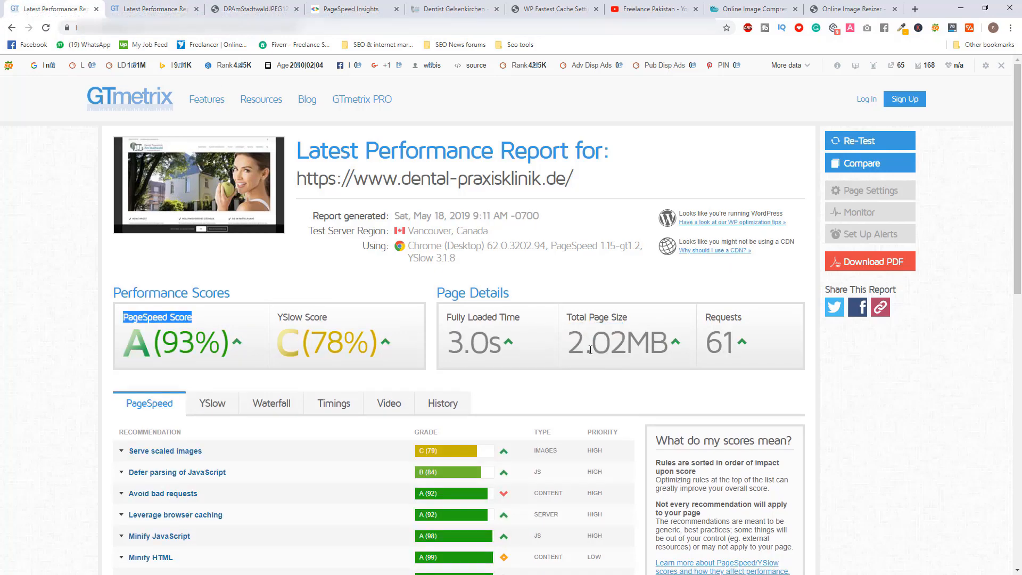
left_click(202, 5)
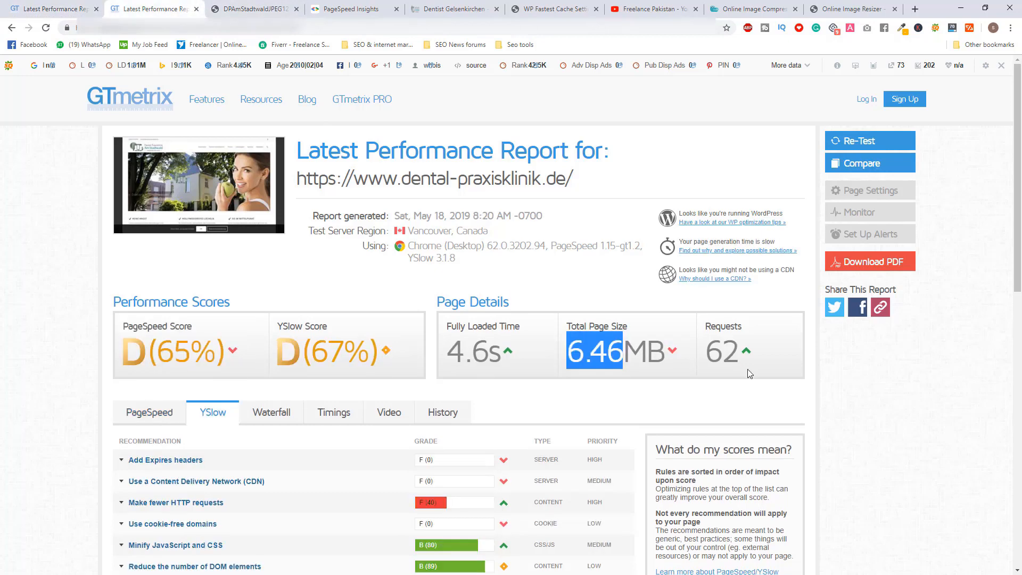
scroll(557, 300, "down", 1)
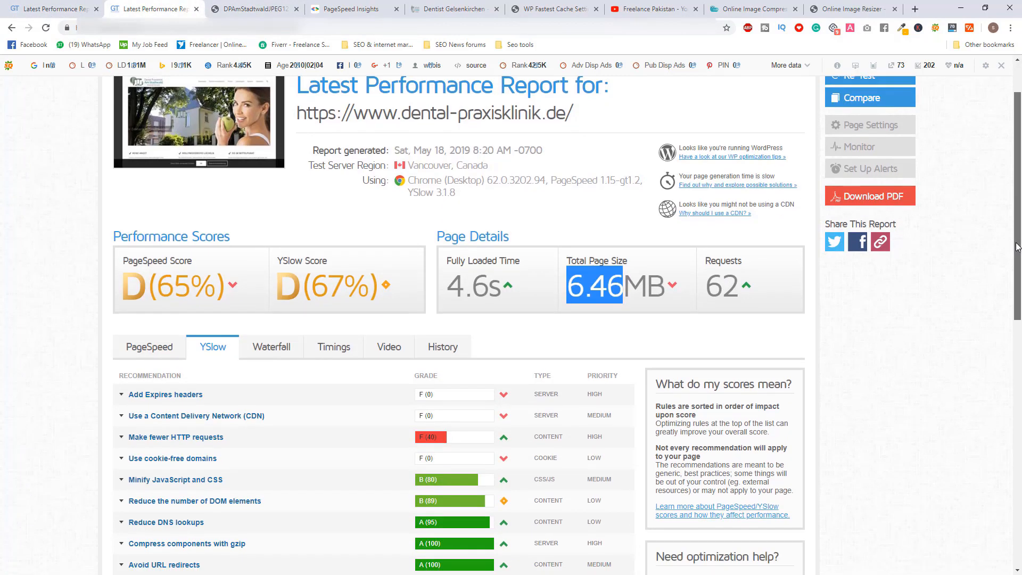
left_click(23, 5)
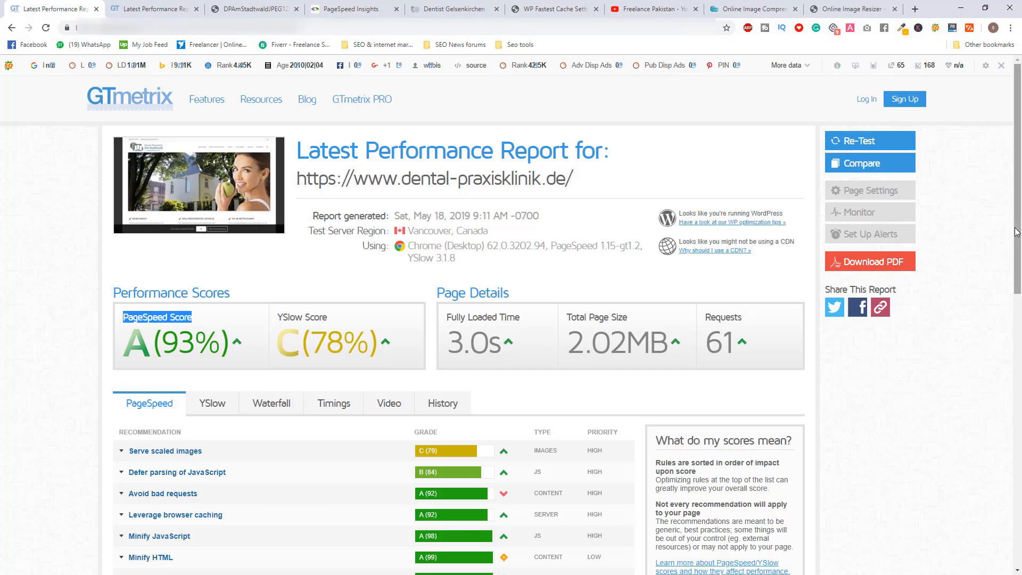
left_click_drag(1016, 232, 1017, 261)
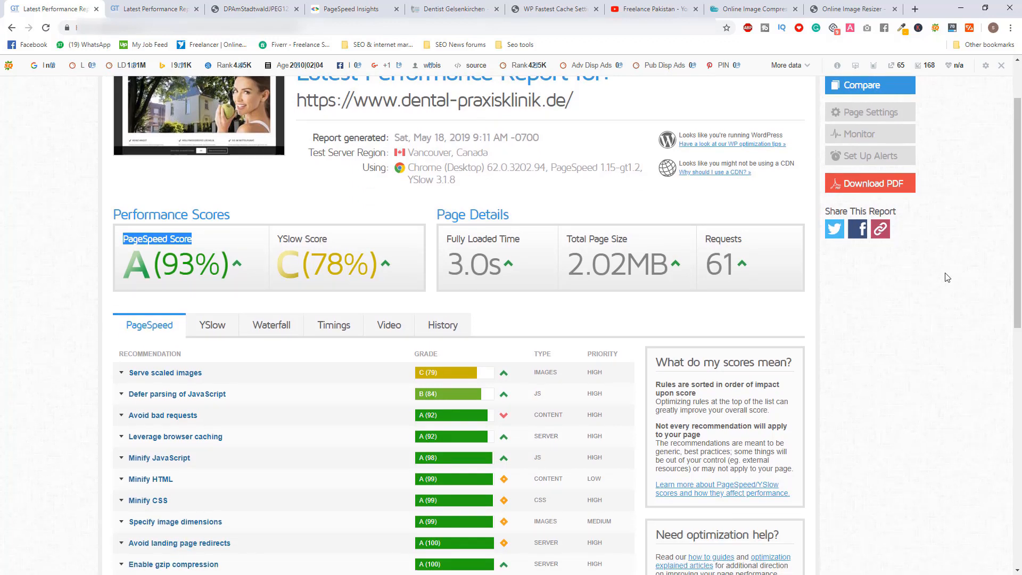